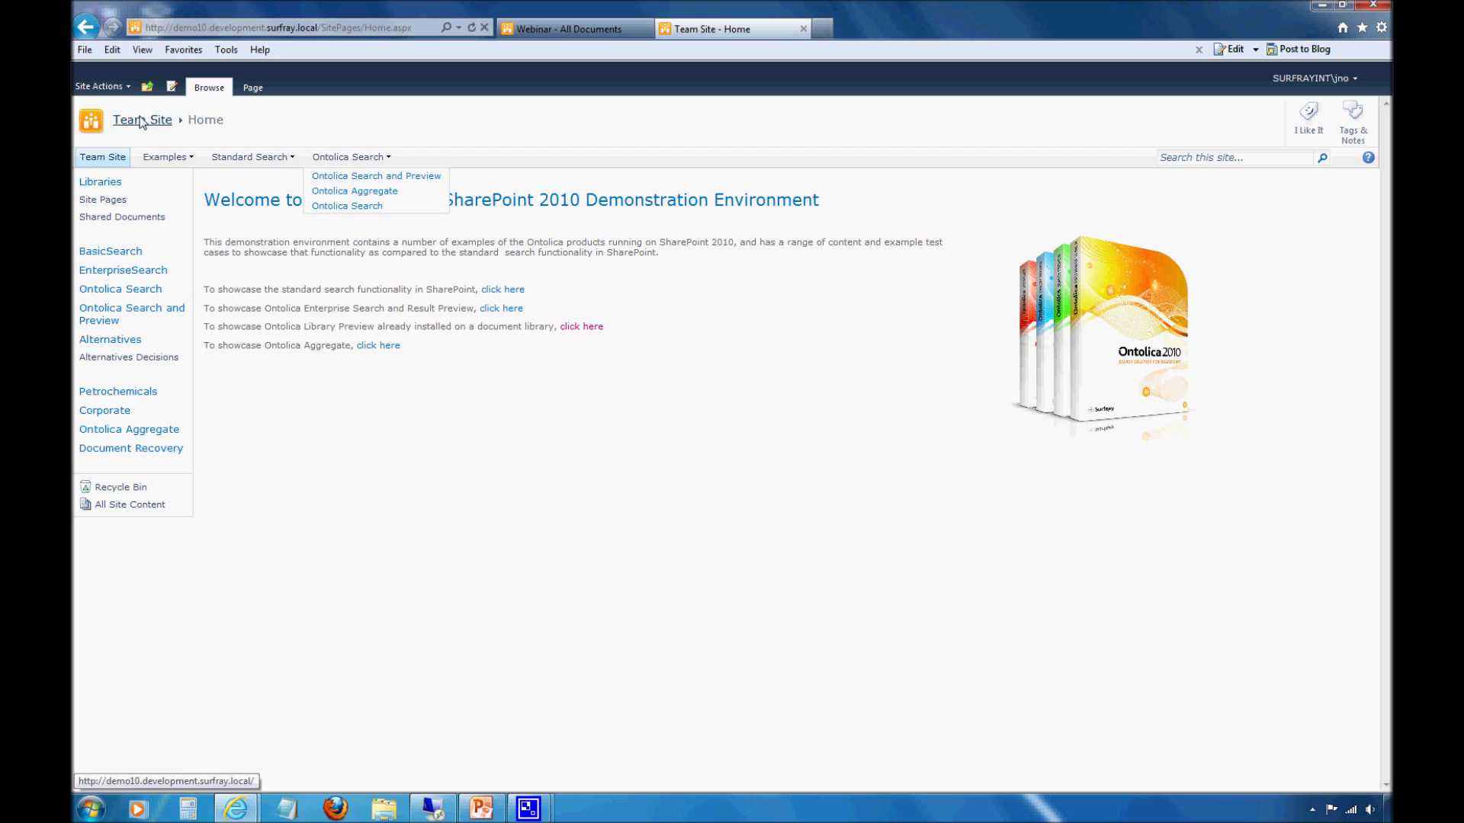
Put the home page in edit mode and insert a Content Query web part below the links.
click(253, 88)
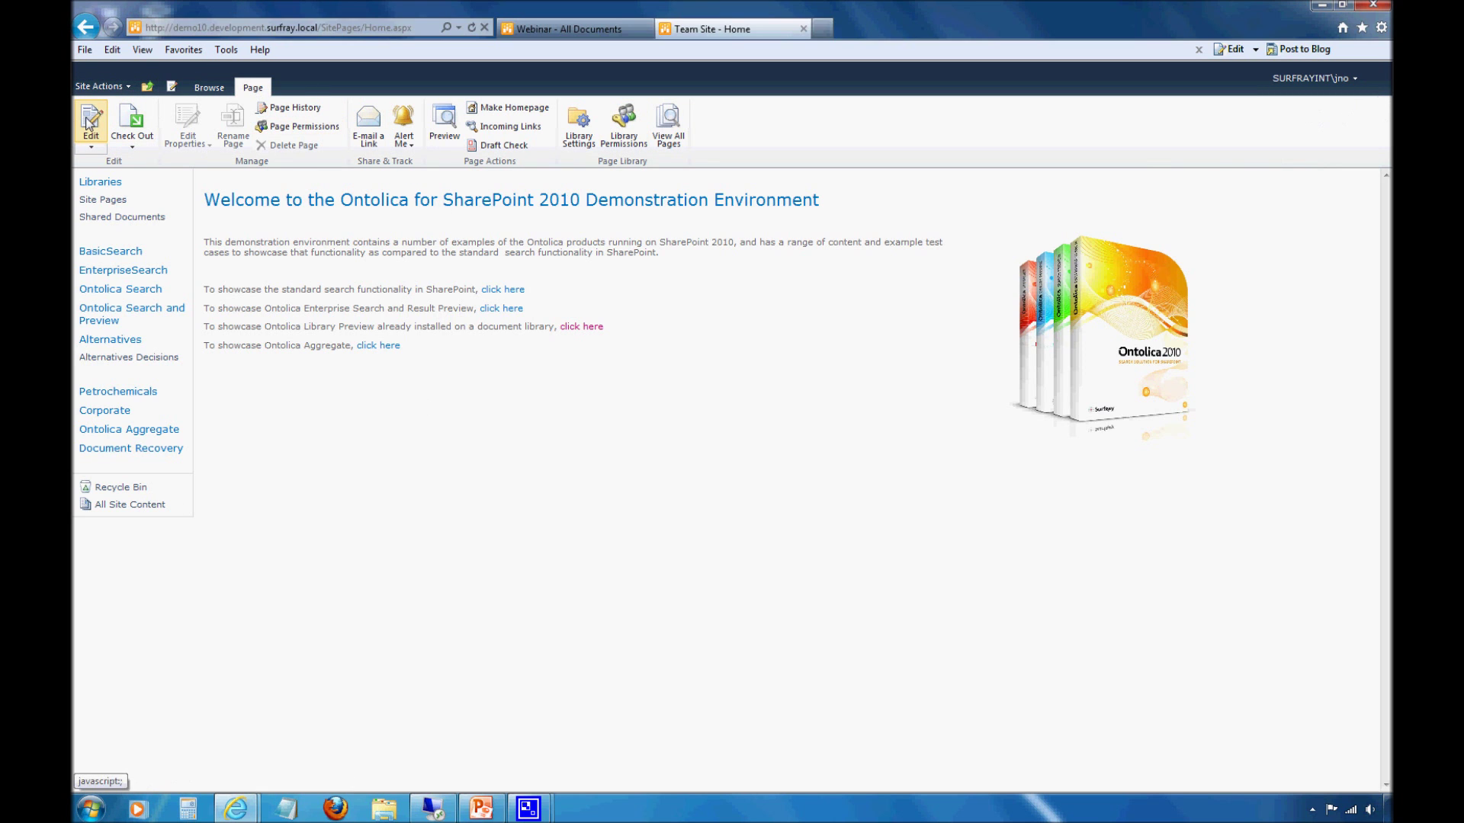
click(89, 120)
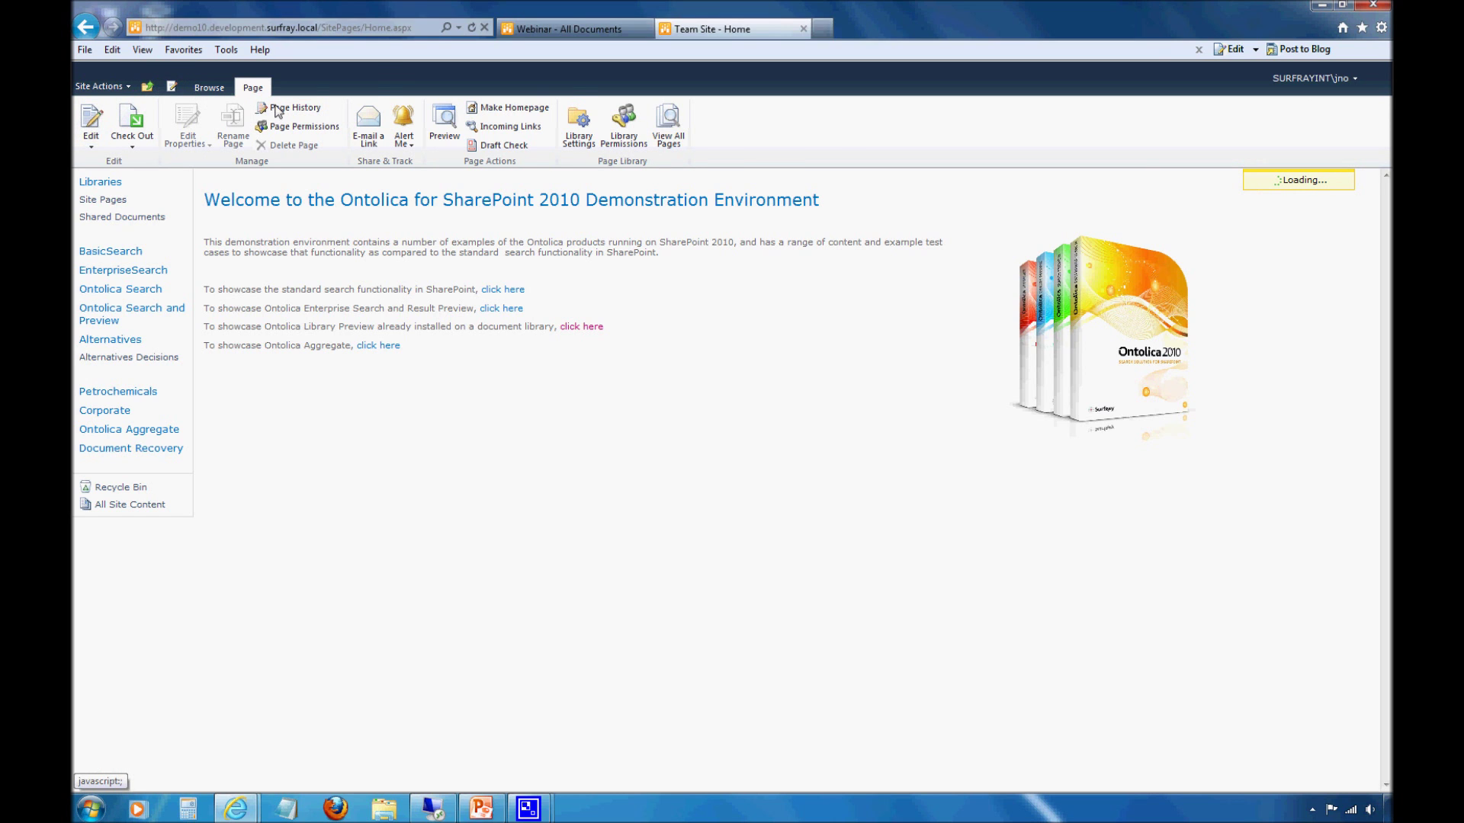
click(375, 92)
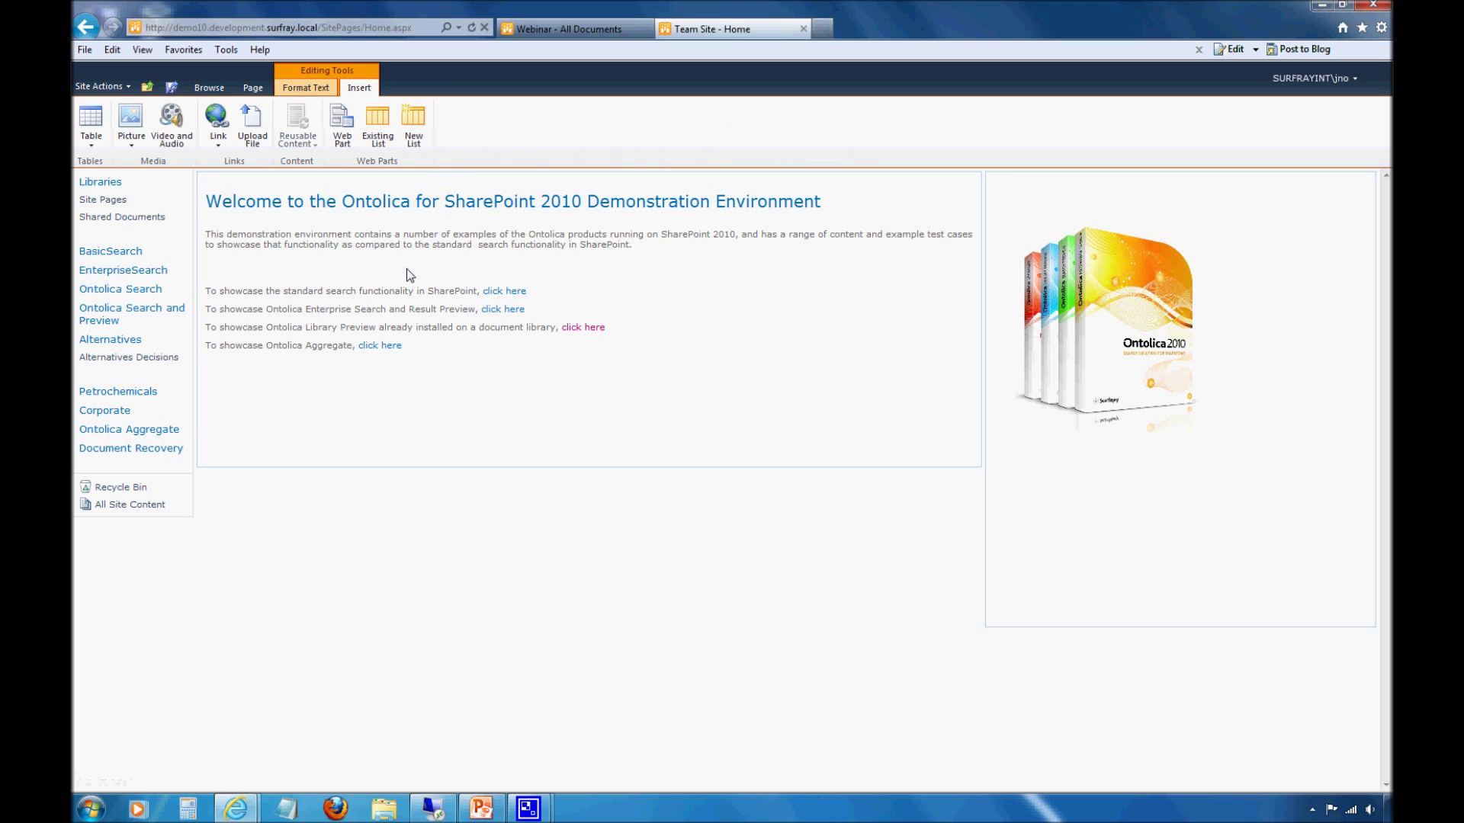
click(269, 405)
click(343, 141)
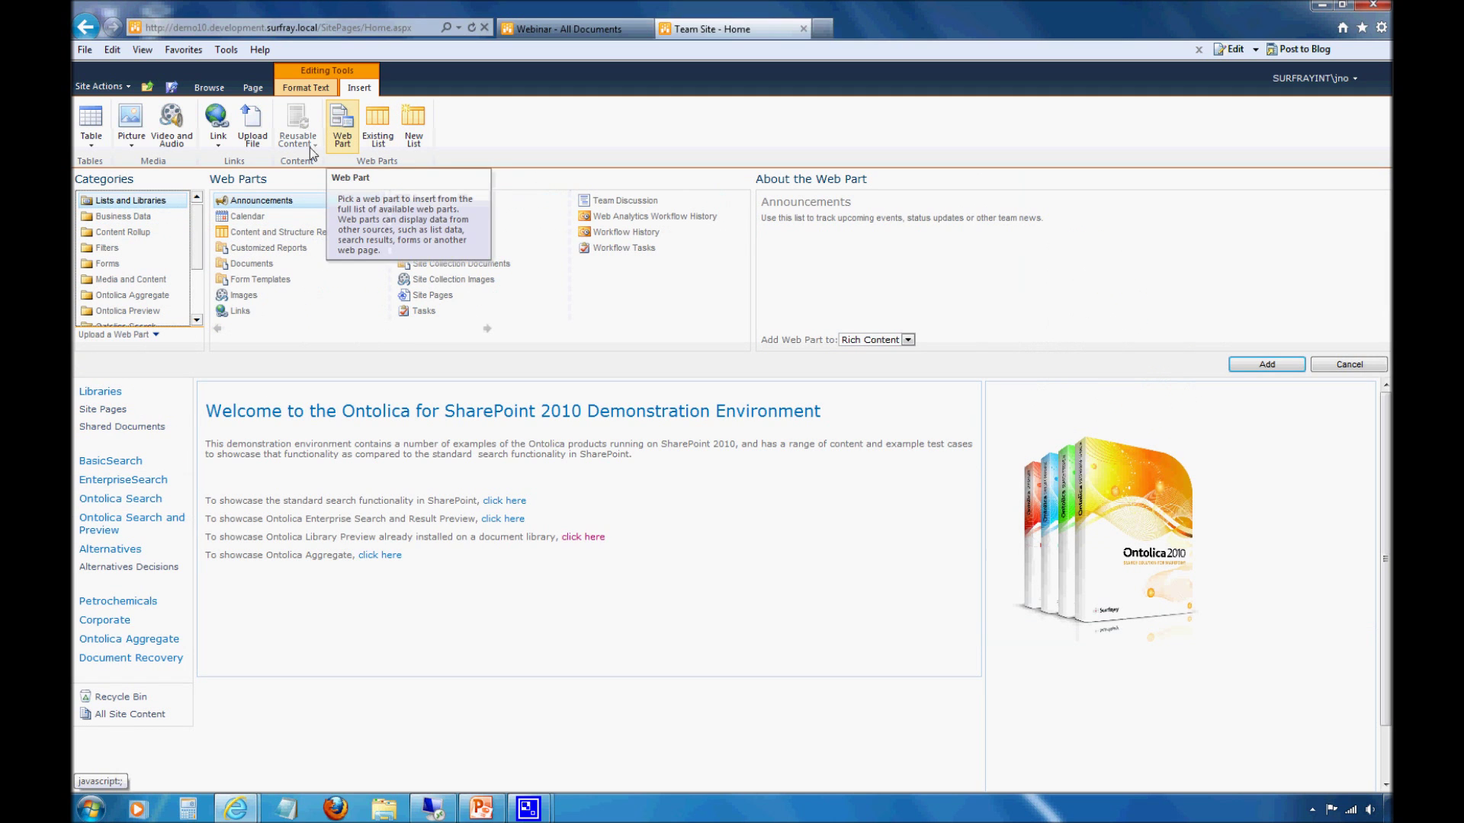
click(125, 234)
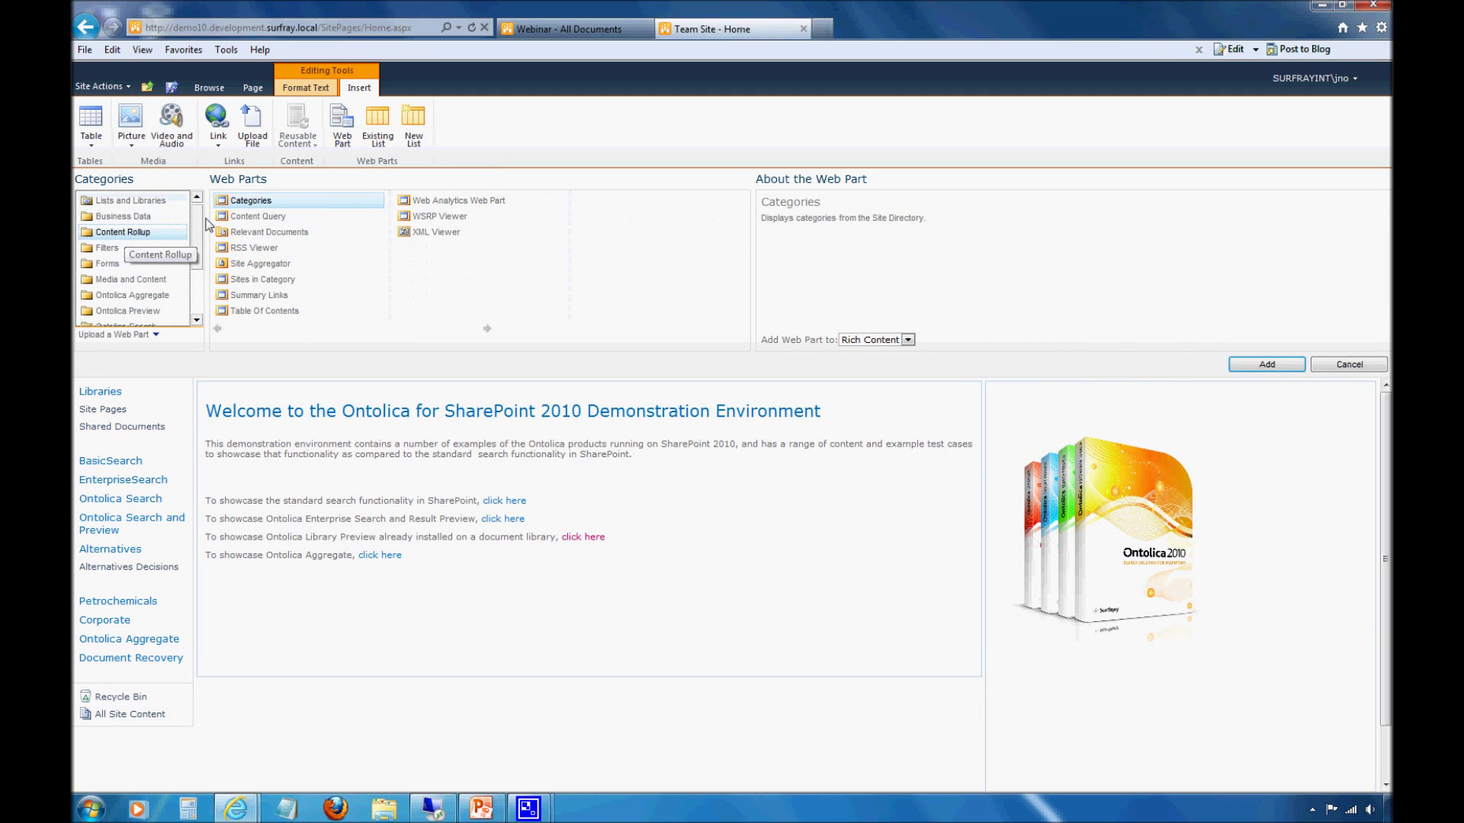
click(259, 216)
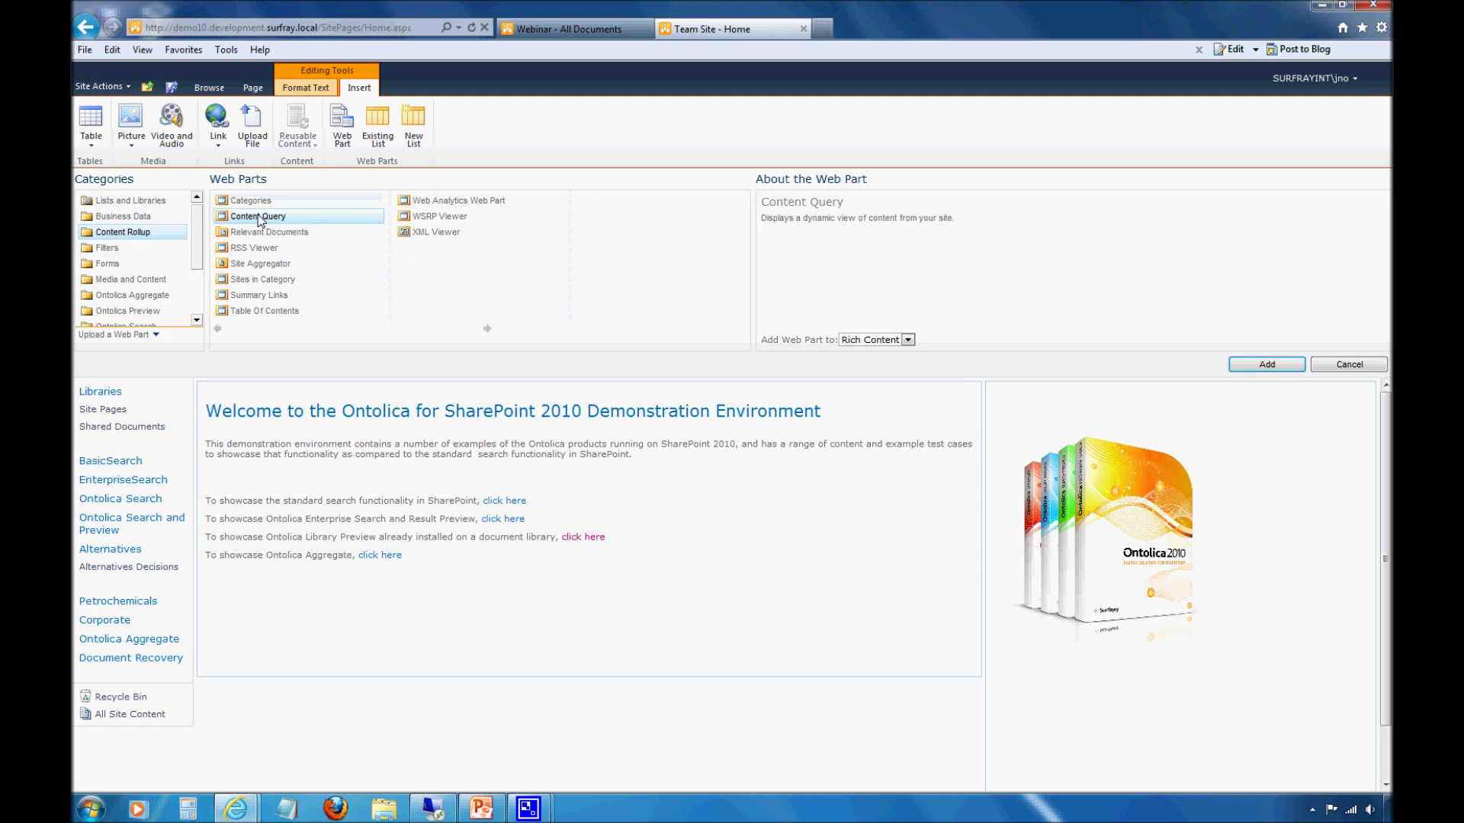
click(1242, 365)
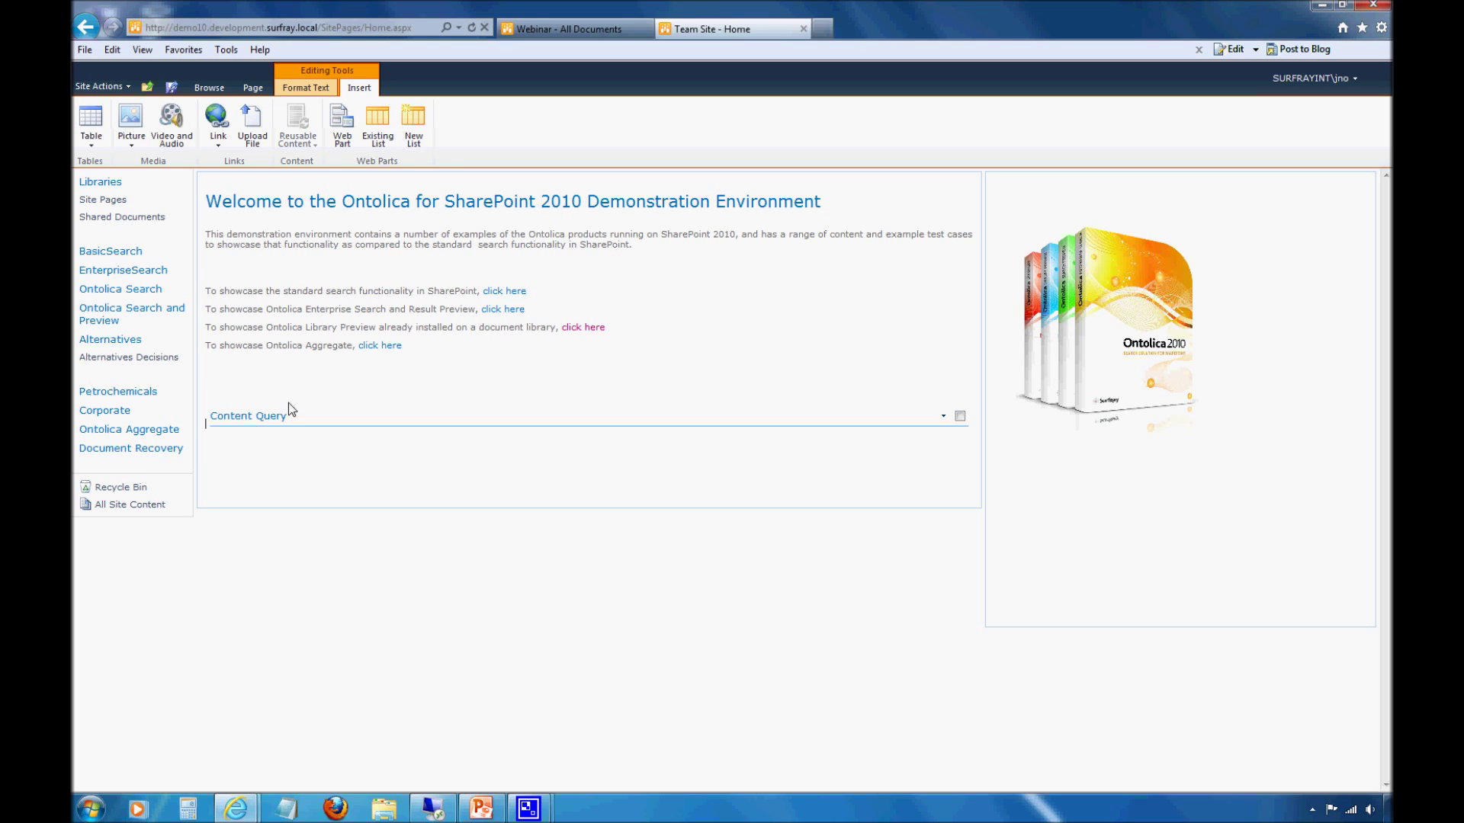
Open Edit Web Part for the Content Query web part and expand its Query settings.
click(942, 418)
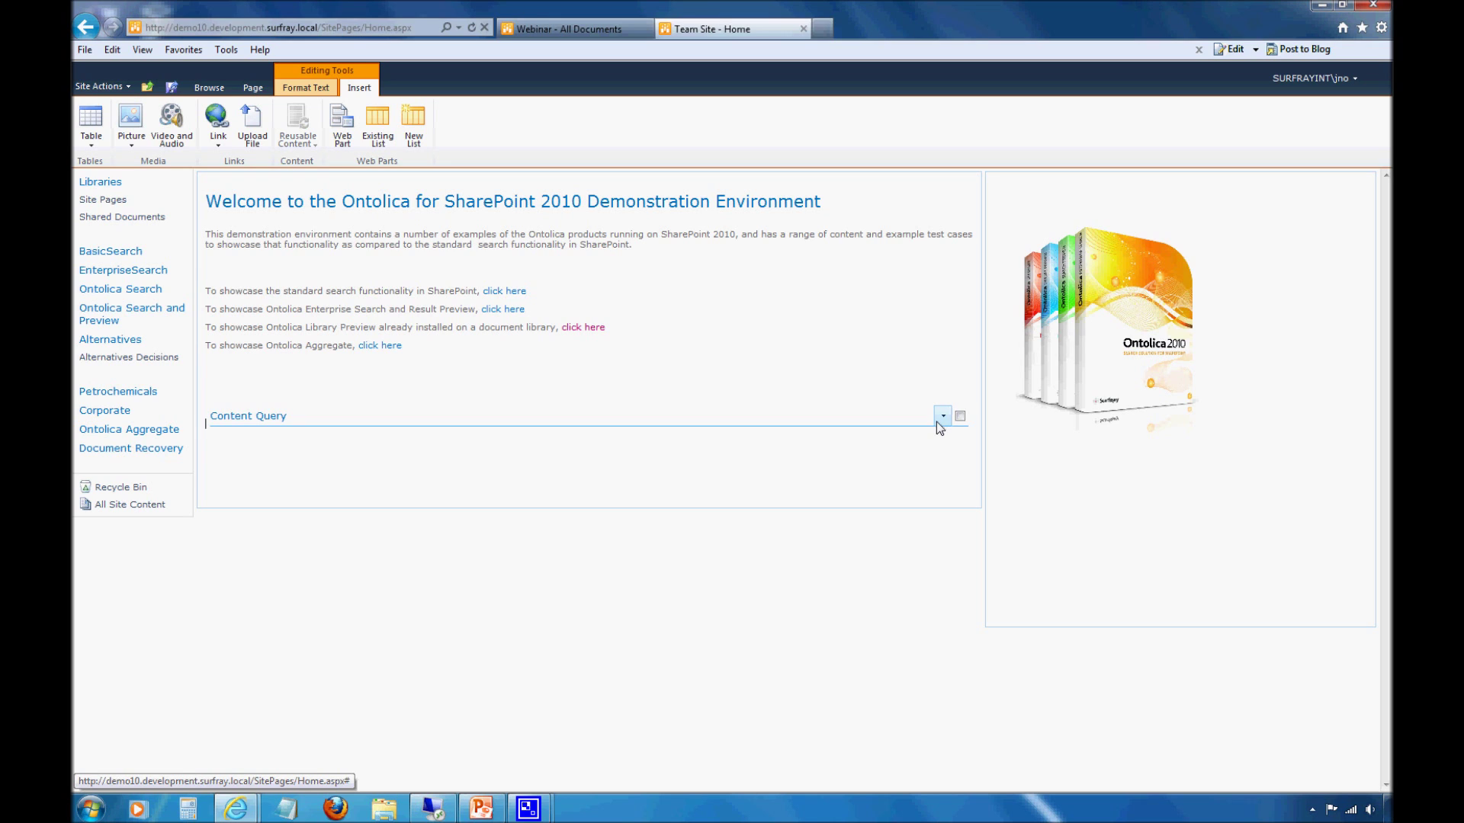
click(941, 418)
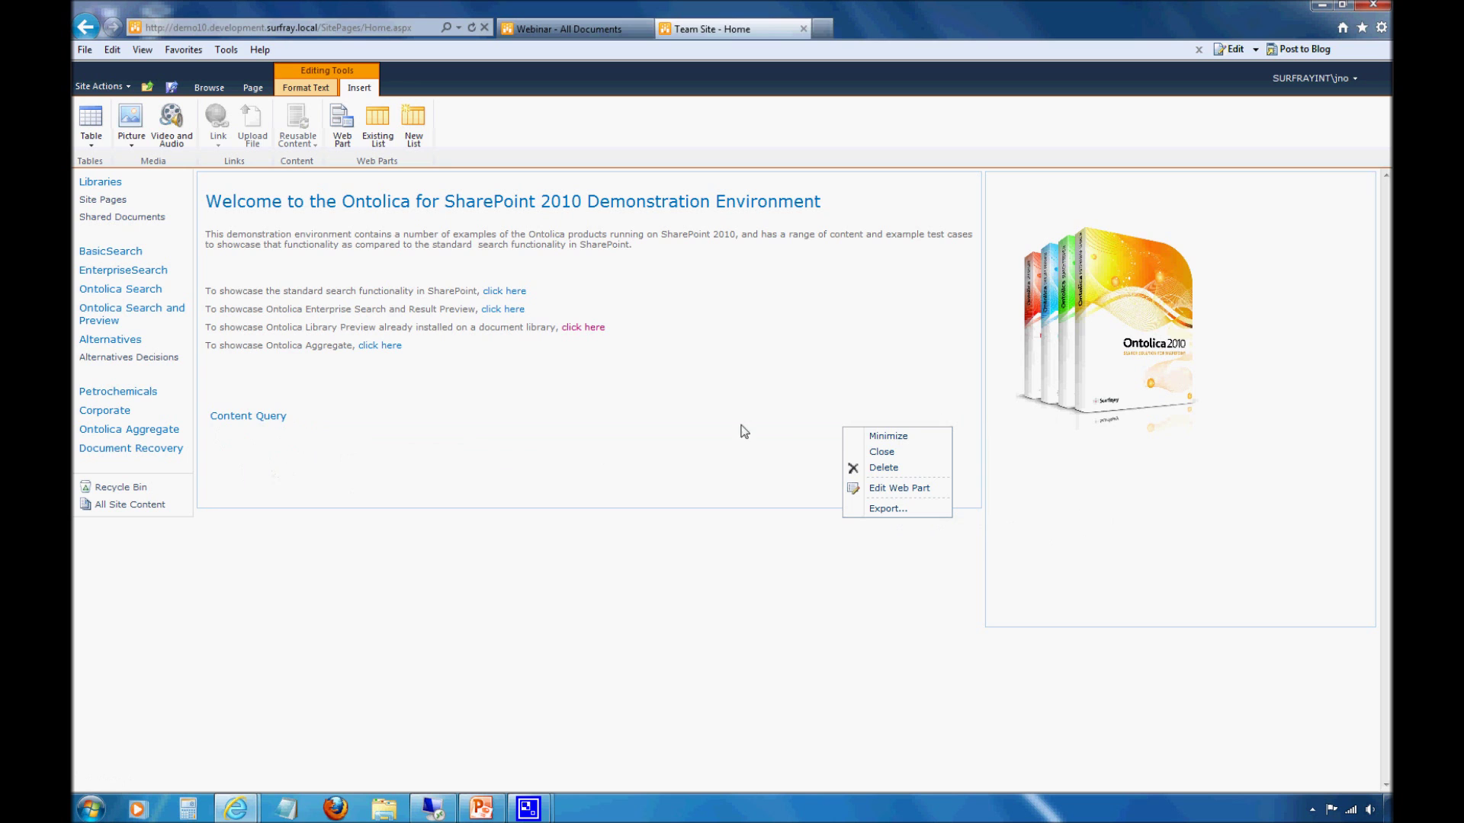
click(899, 489)
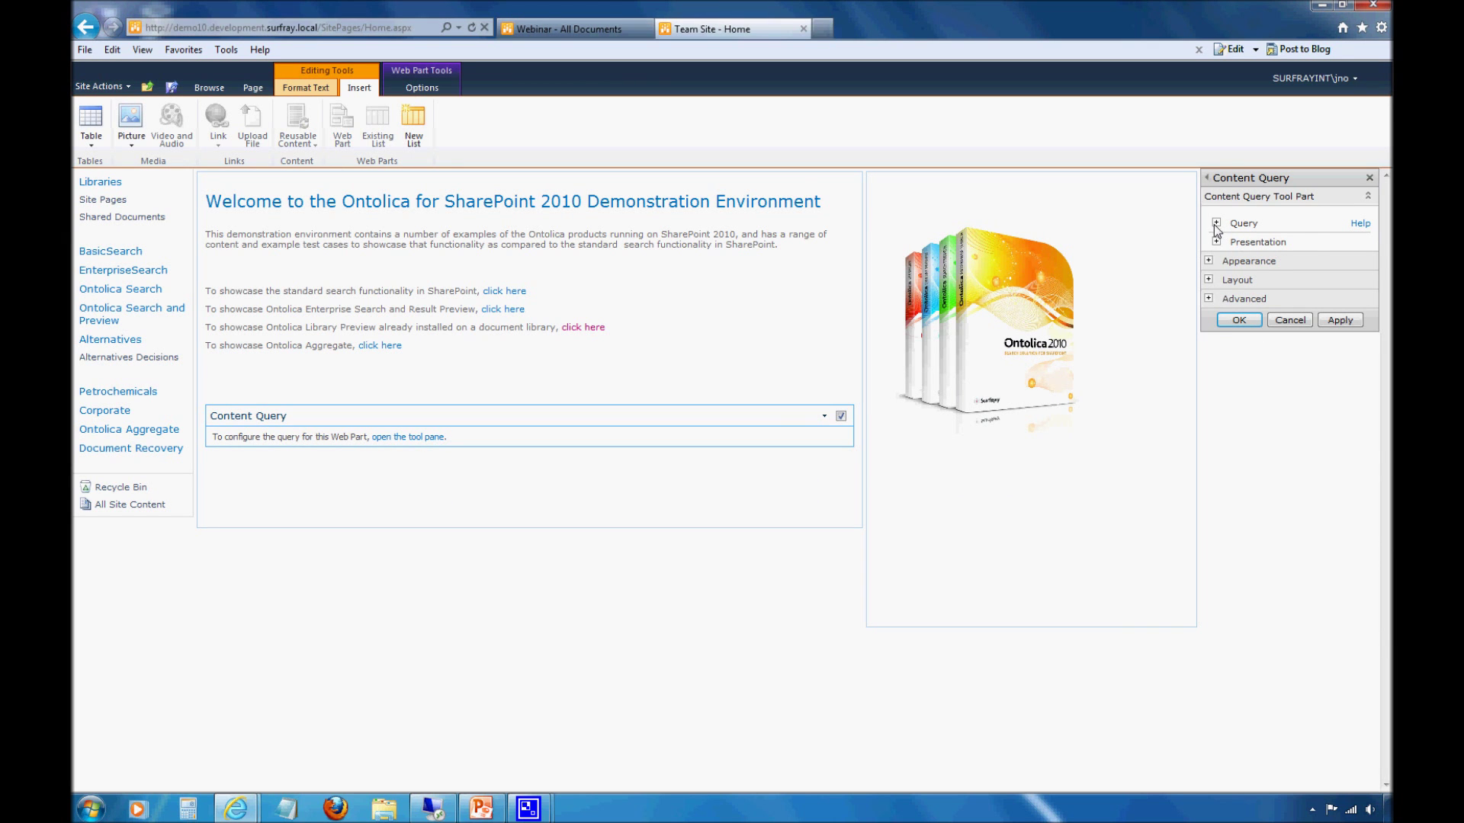
click(1216, 223)
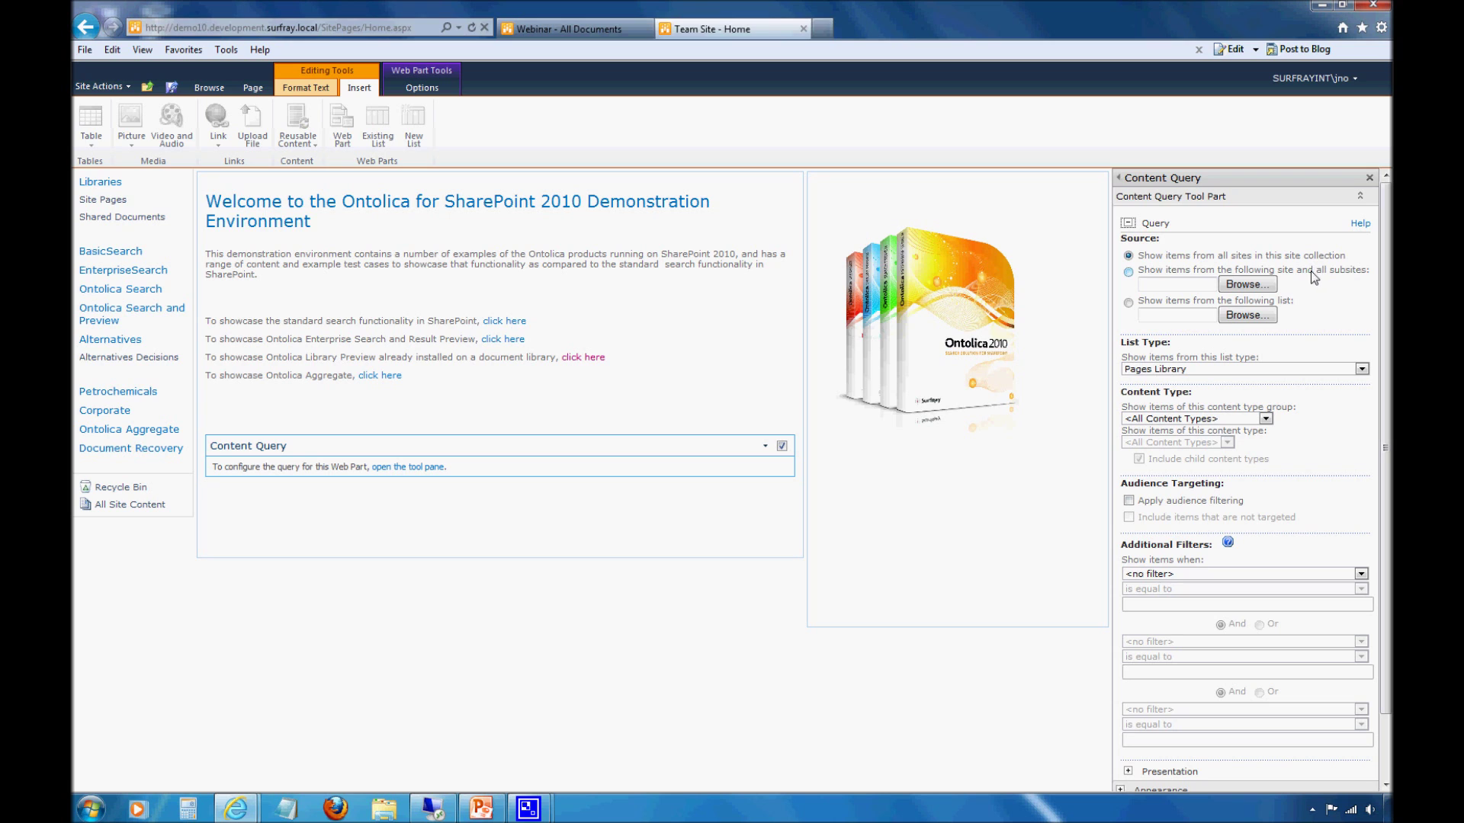
Set the query source list to Alternative Energy Documents in the Alternatives site.
click(1258, 318)
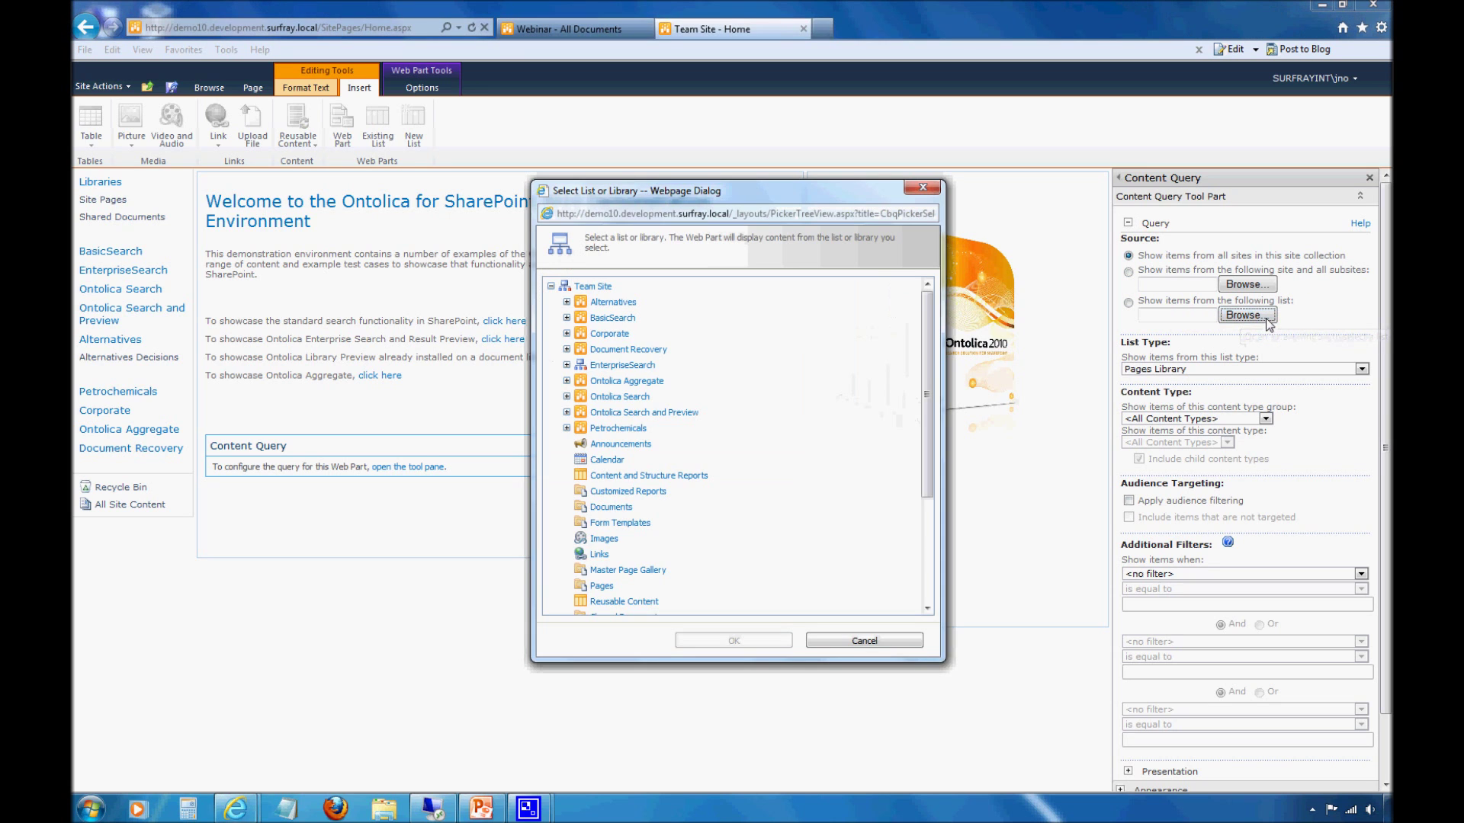
click(566, 302)
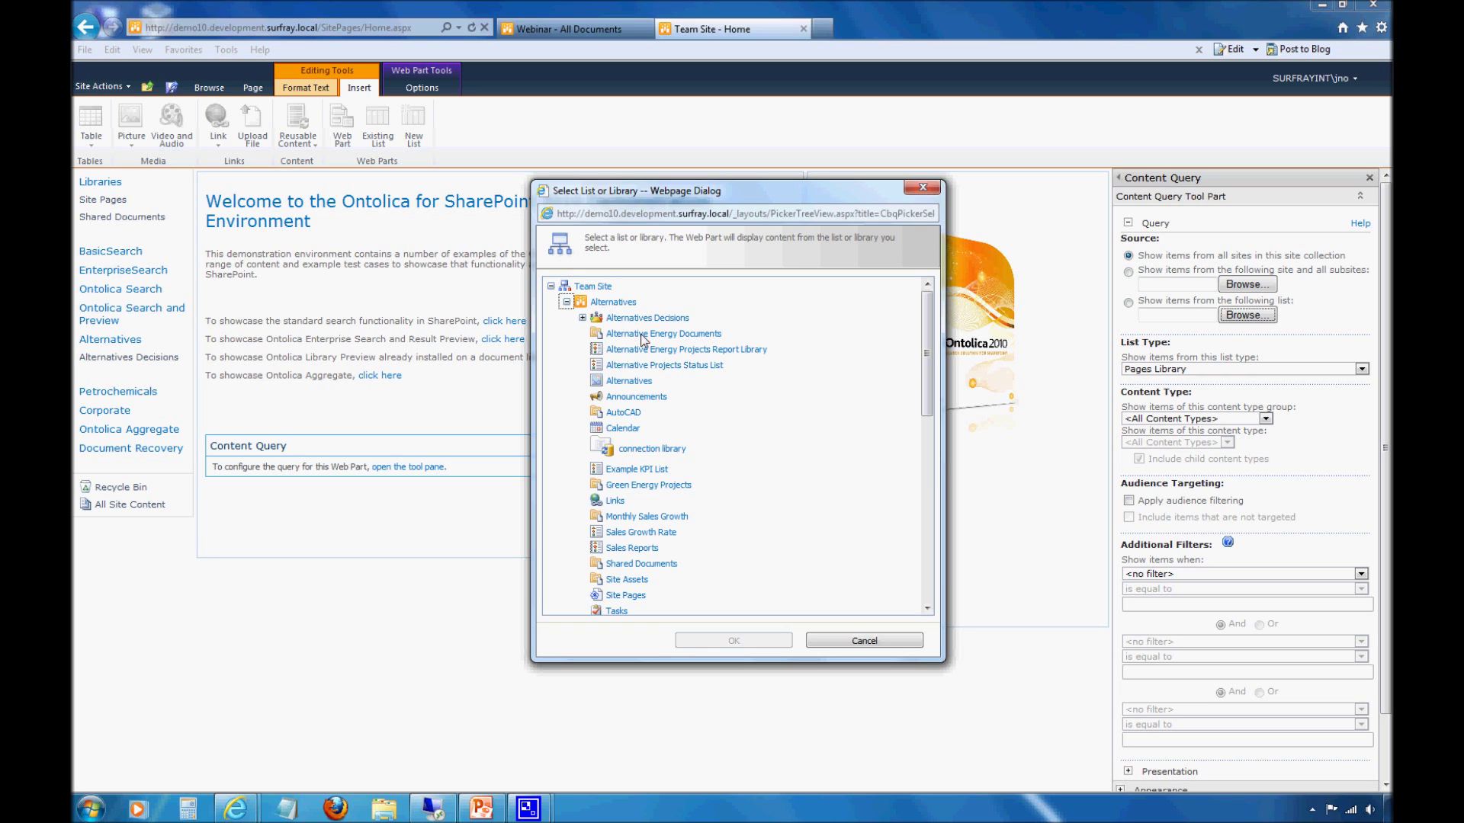
click(636, 337)
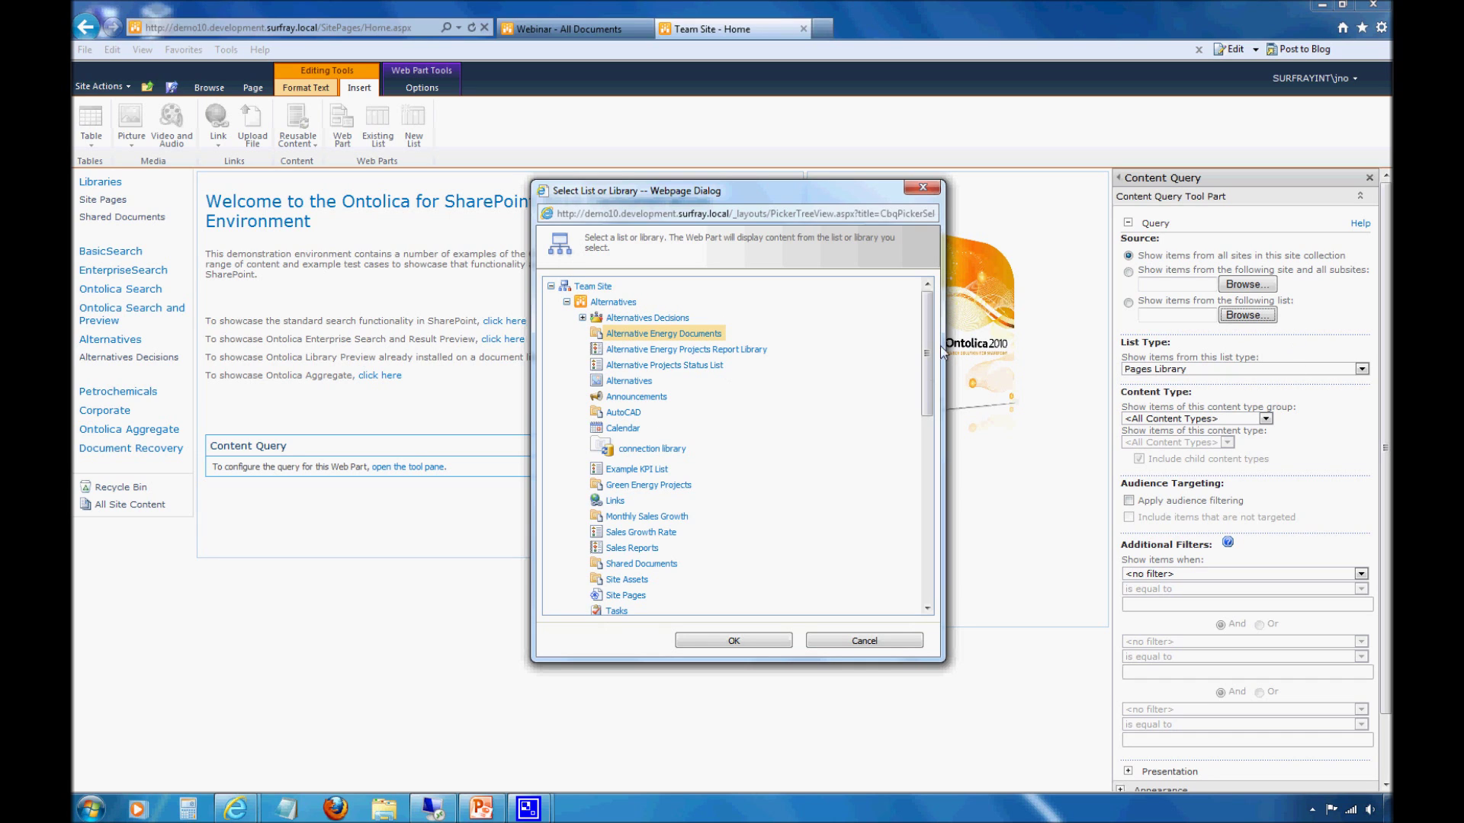
mouse_move(927, 350)
mouse_down()
mouse_move(929, 579)
mouse_move(915, 335)
mouse_up()
click(738, 640)
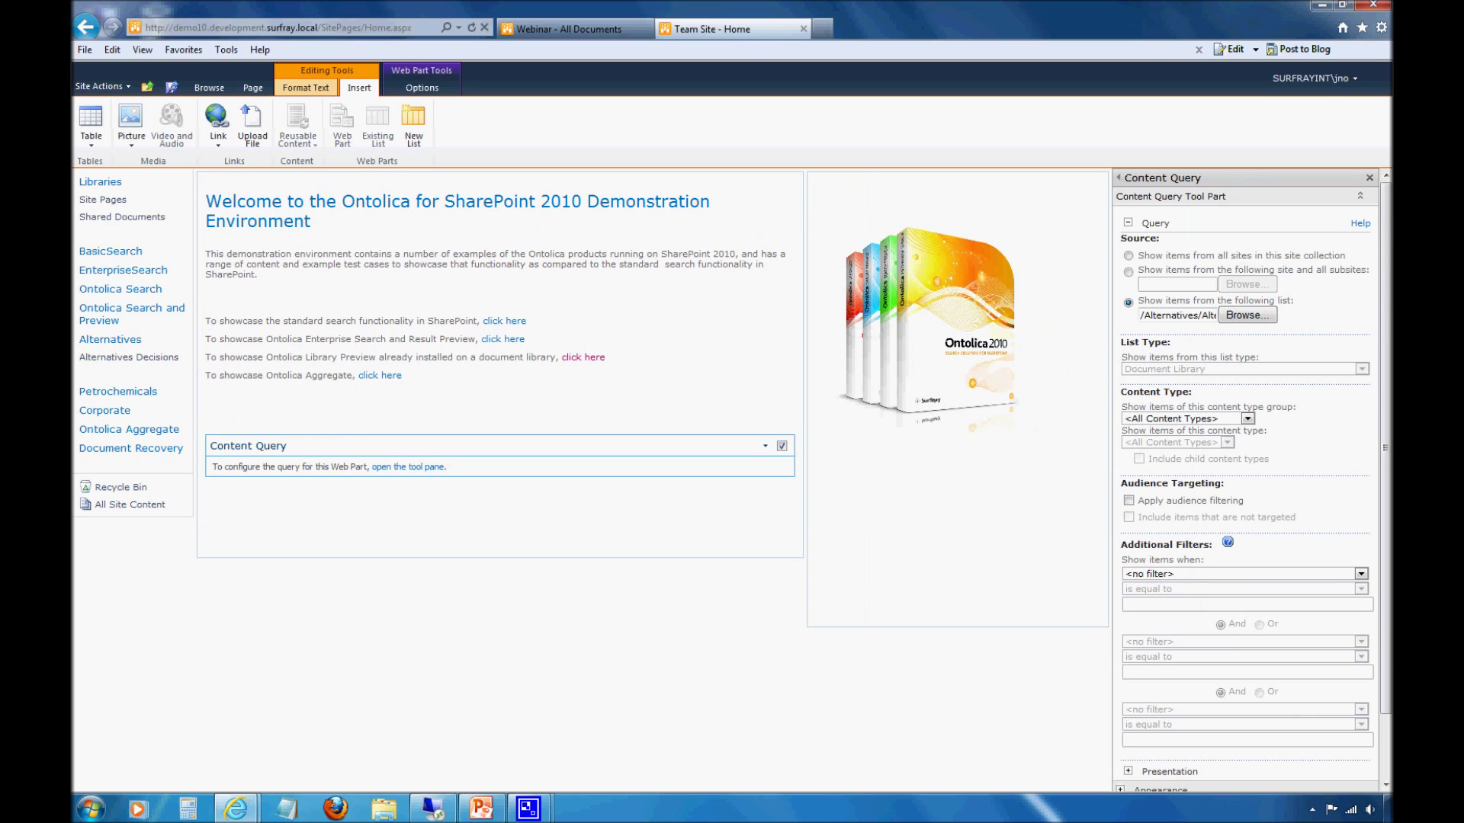
Limit items to the Document Content Types group with content type Document.
drag(1383, 466, 1386, 521)
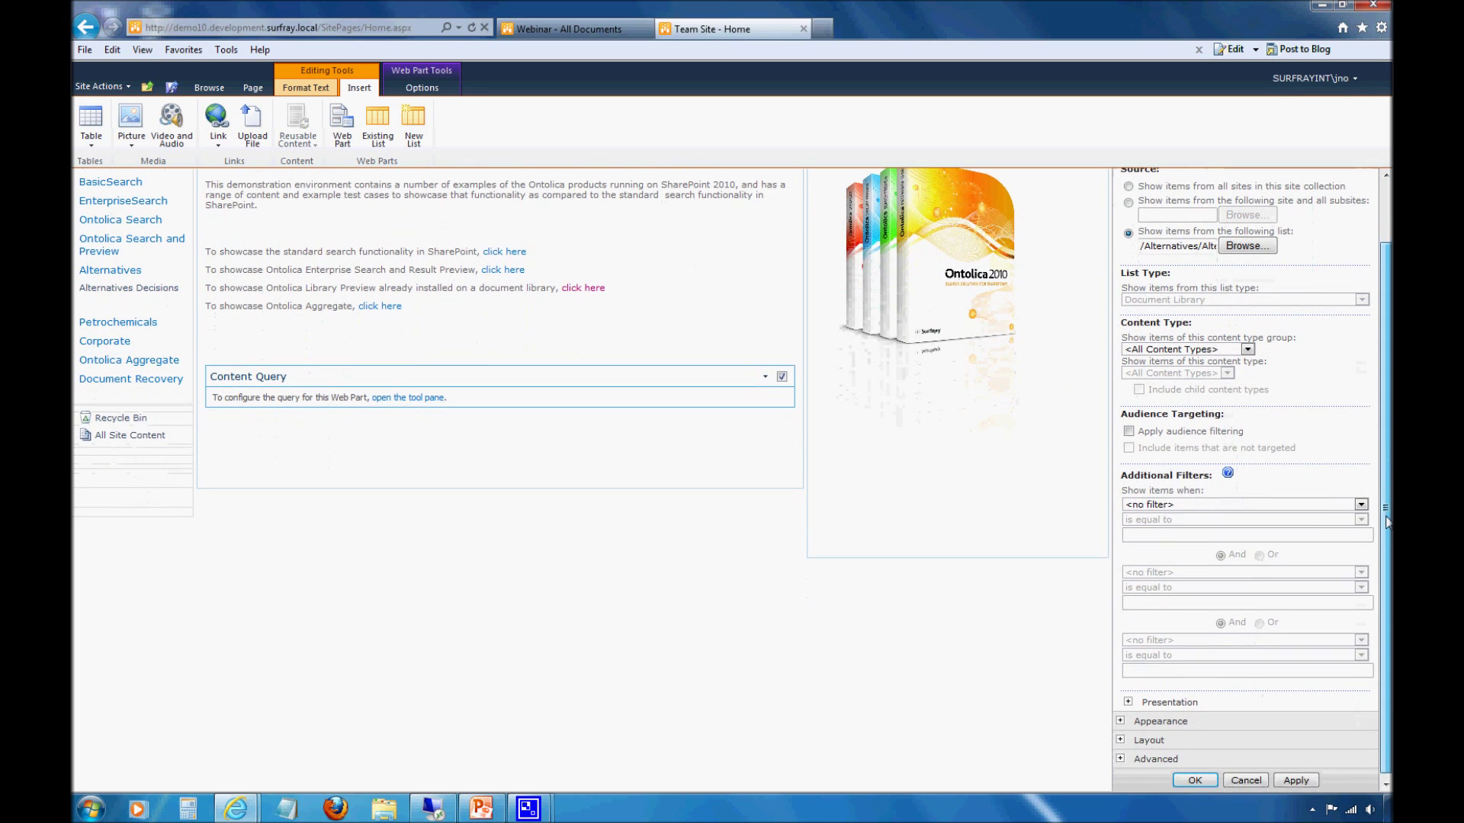
click(1221, 348)
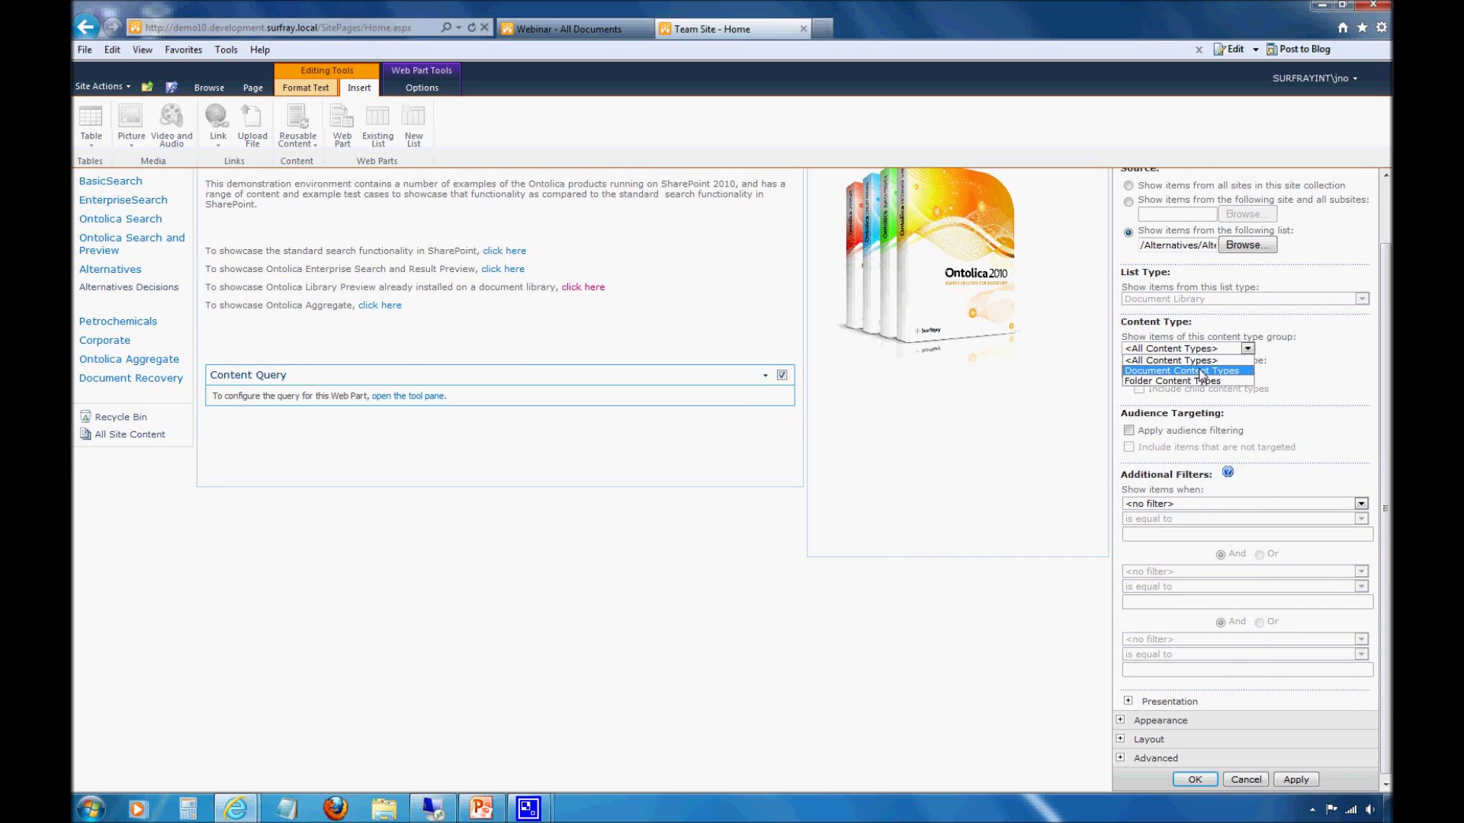
click(1209, 372)
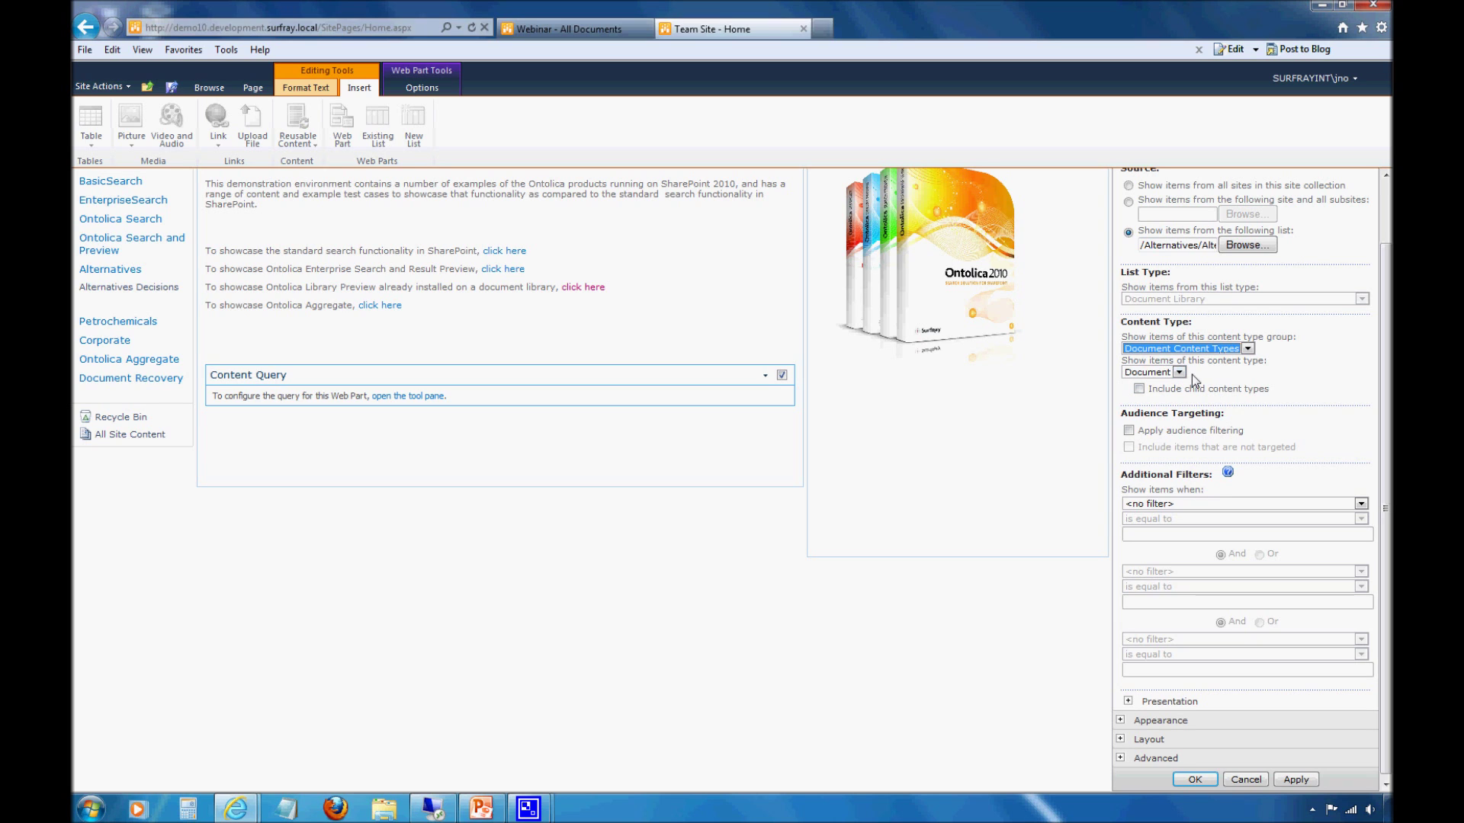
click(1180, 378)
click(1151, 385)
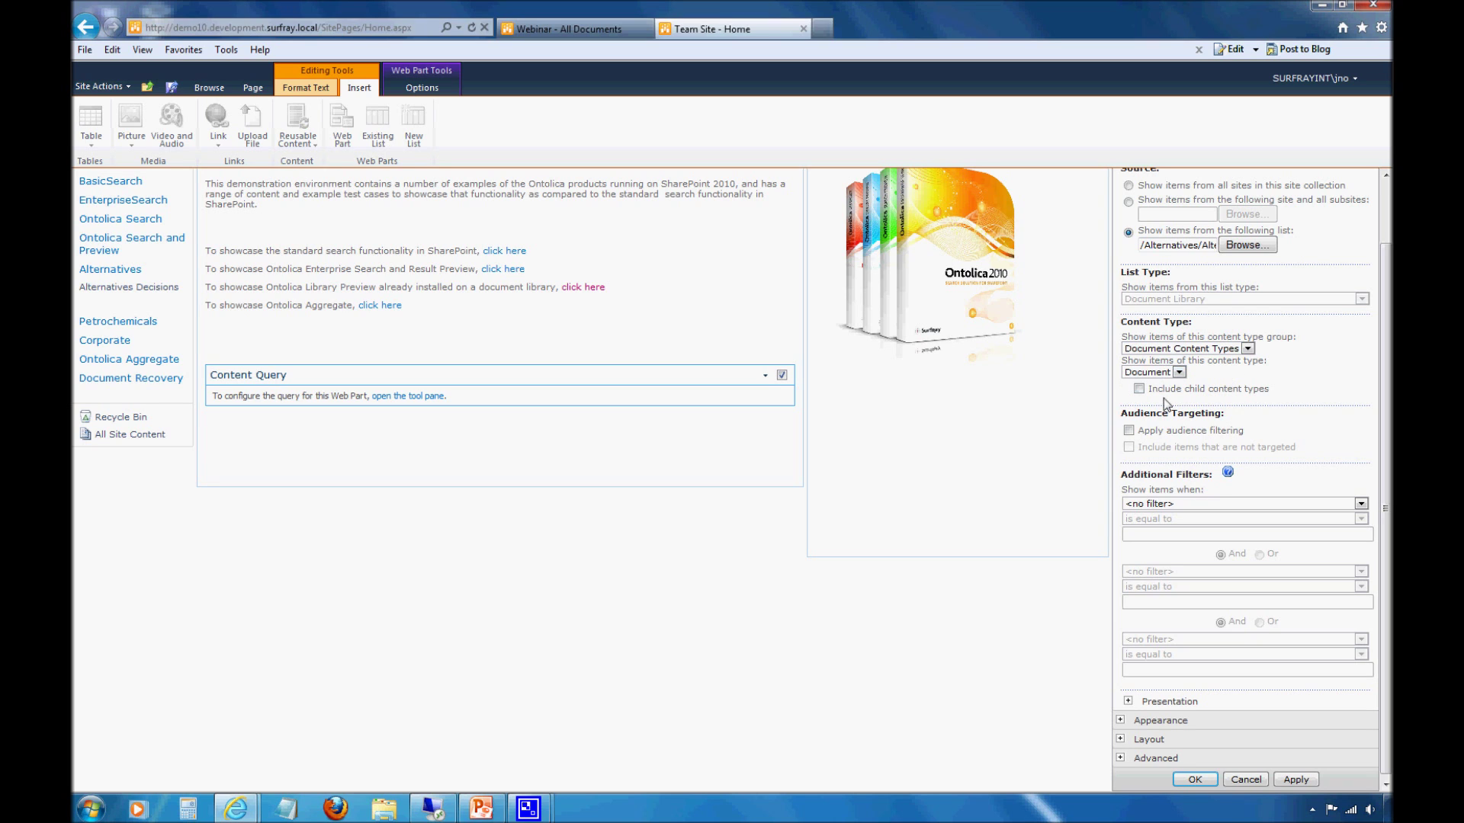
scroll(1381, 414, down, 1)
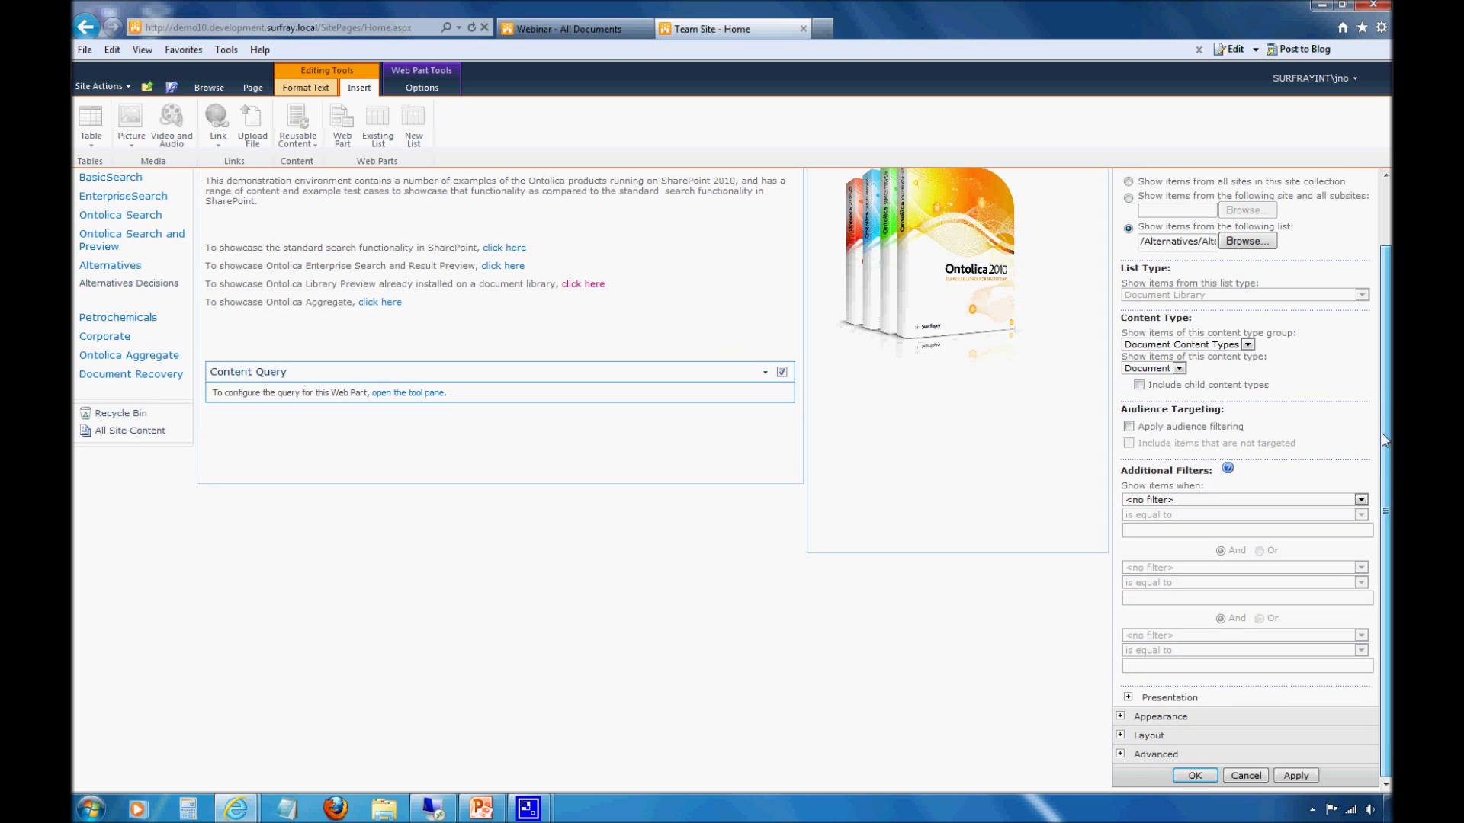
Leave the query without additional filters and briefly check the Appearance settings.
click(1340, 502)
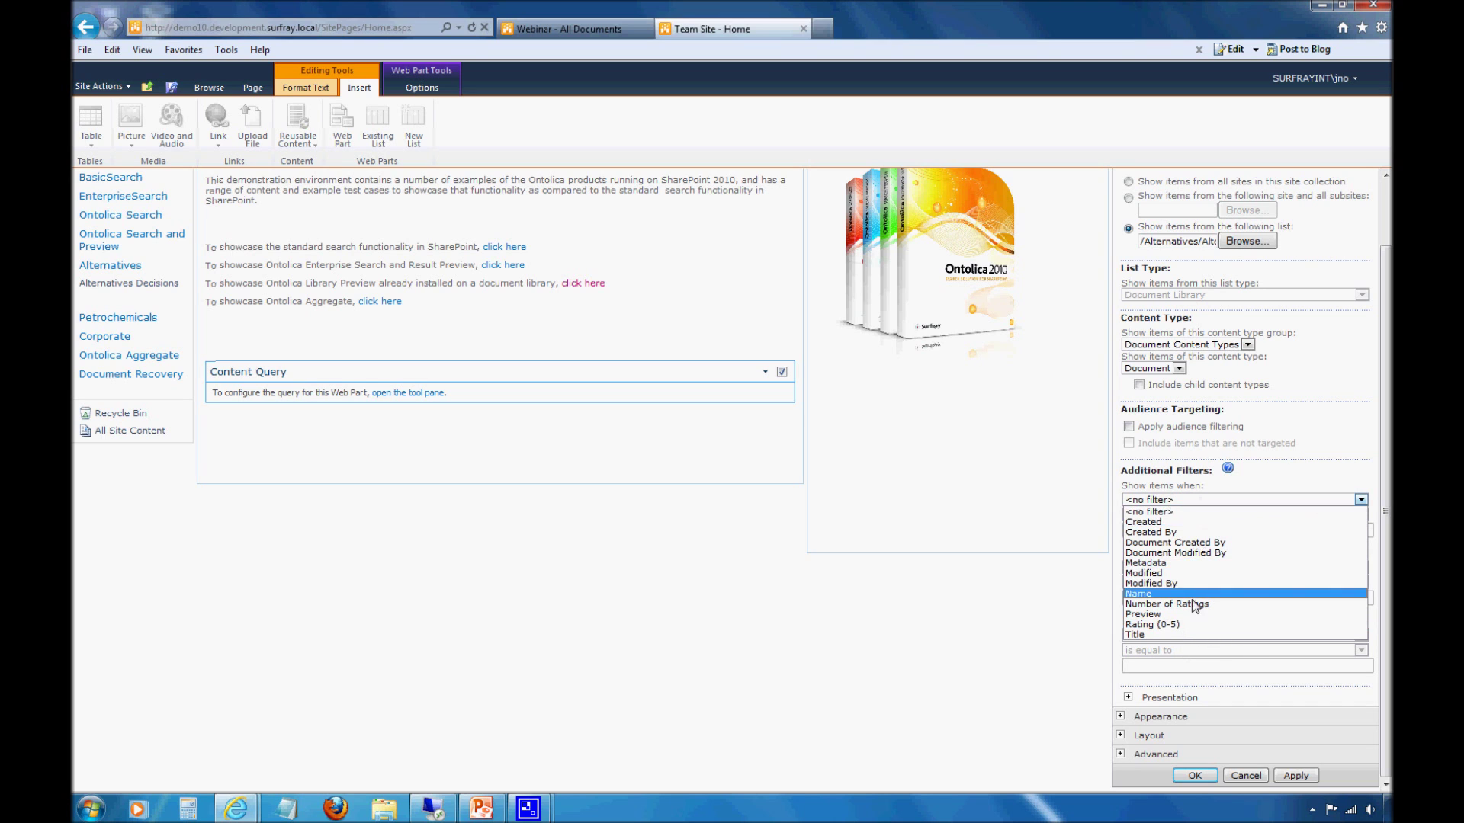
click(1288, 482)
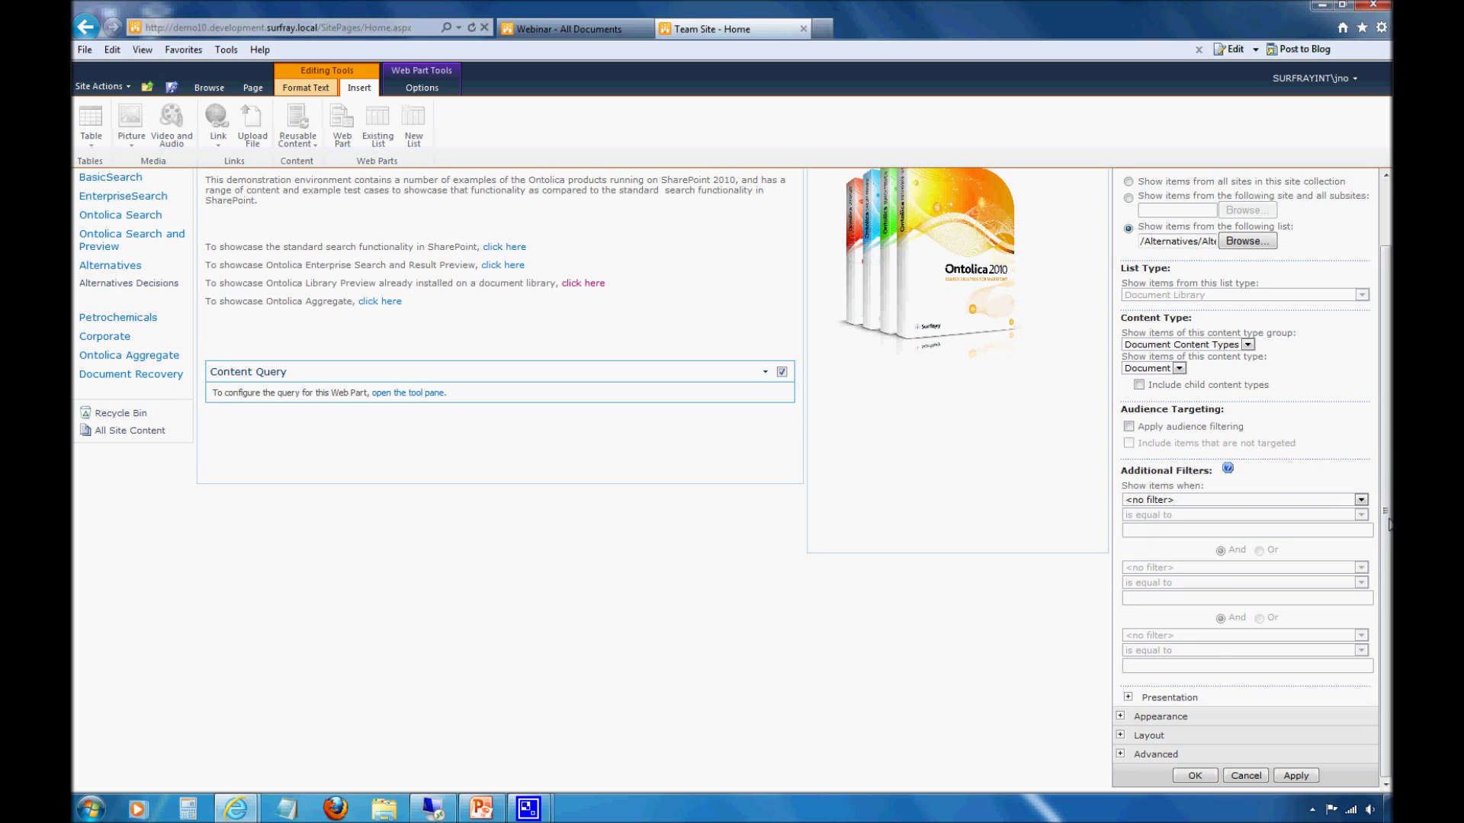
click(1121, 718)
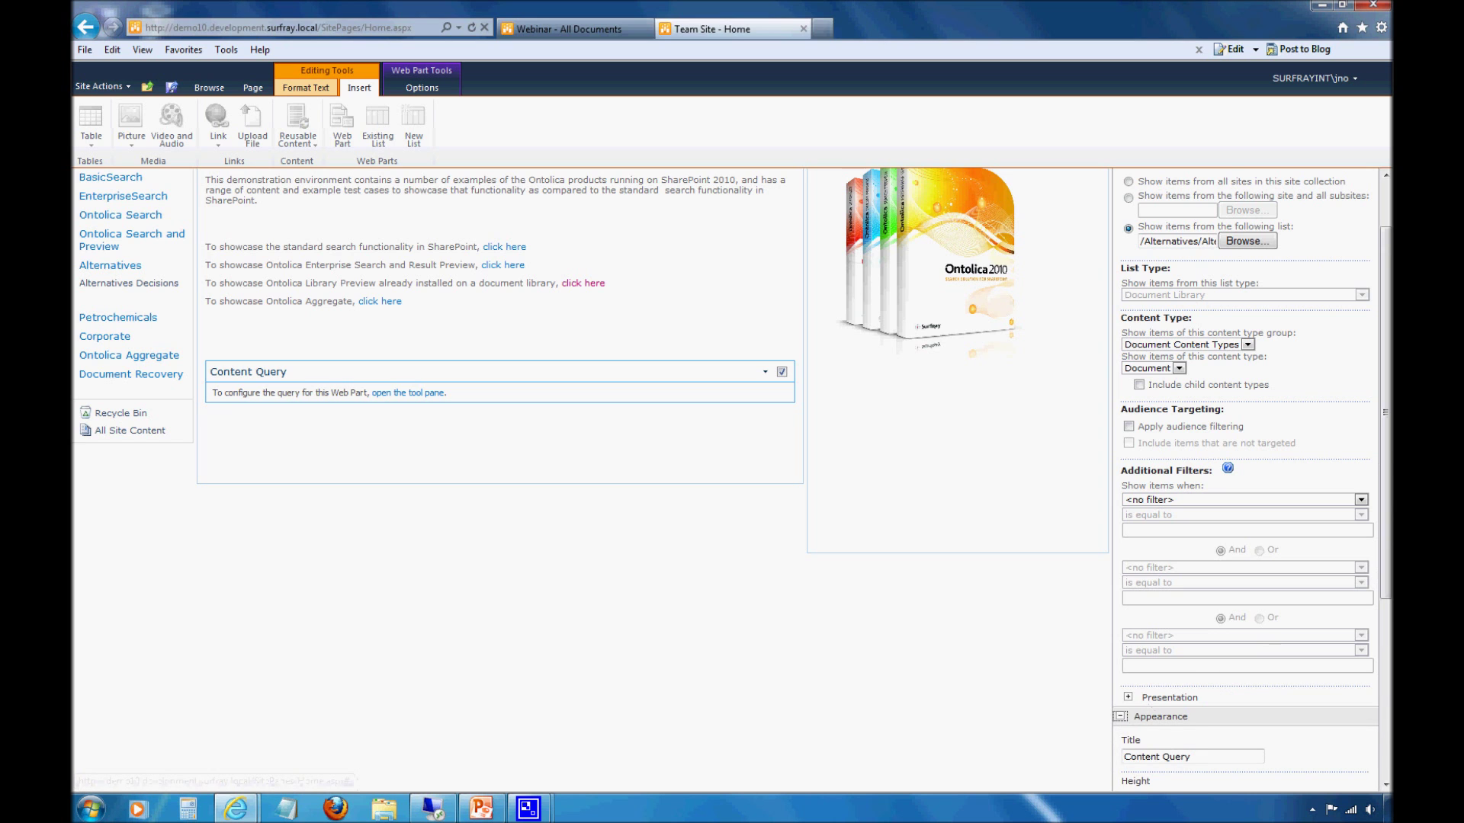
scroll(1388, 450, down, 4)
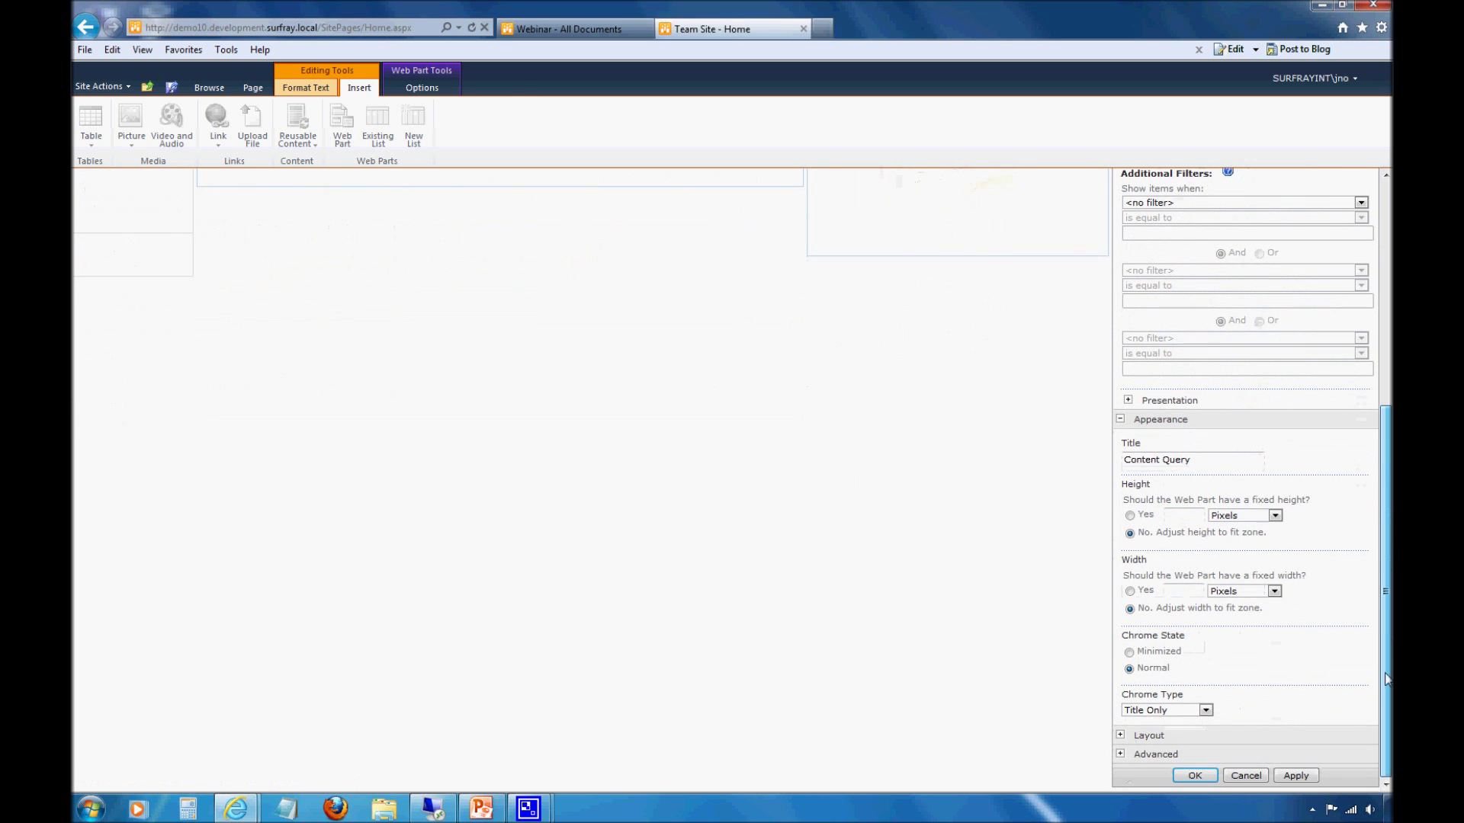
click(1119, 419)
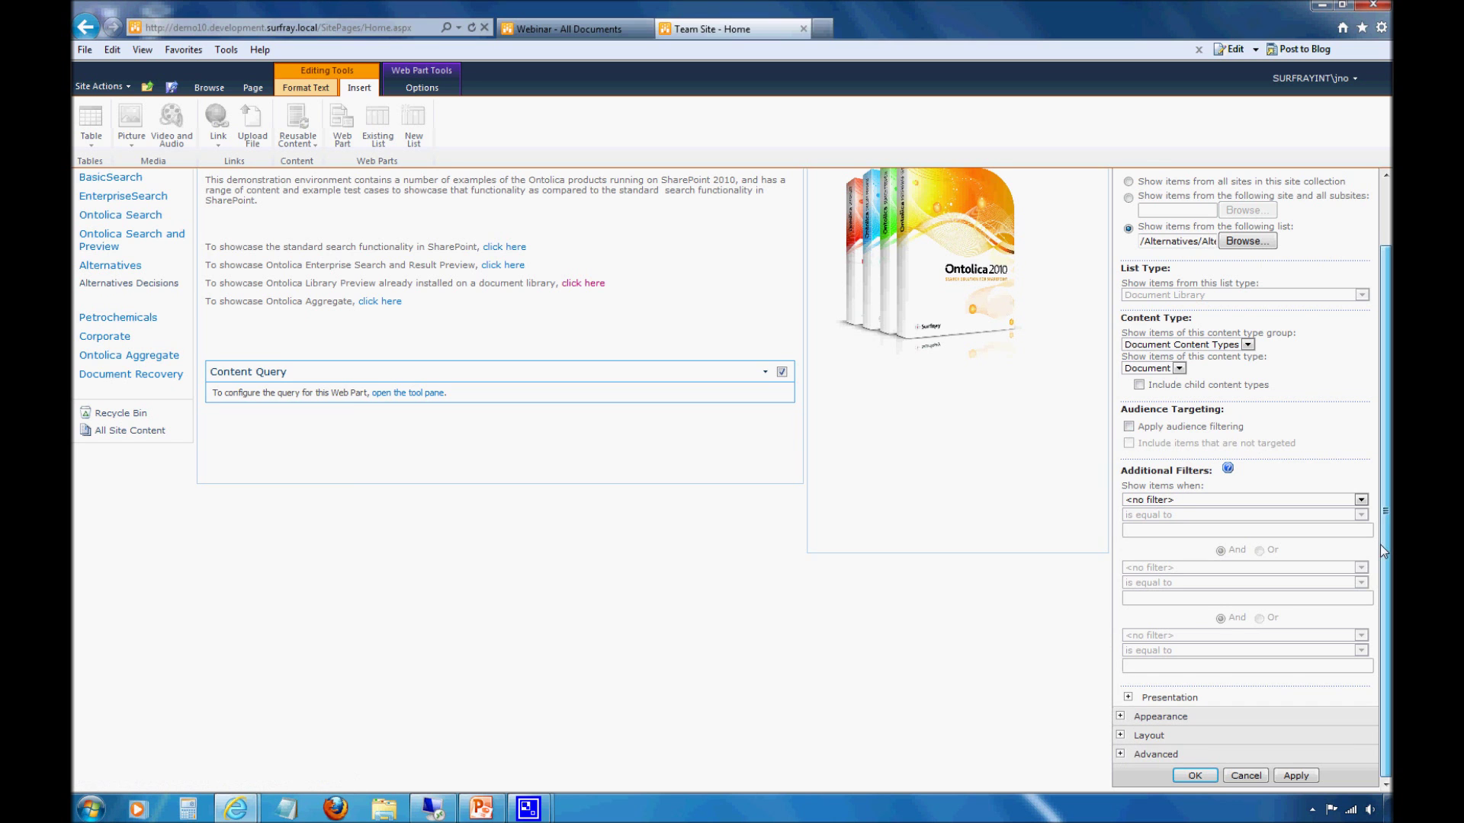
scroll(1388, 450, up, 1)
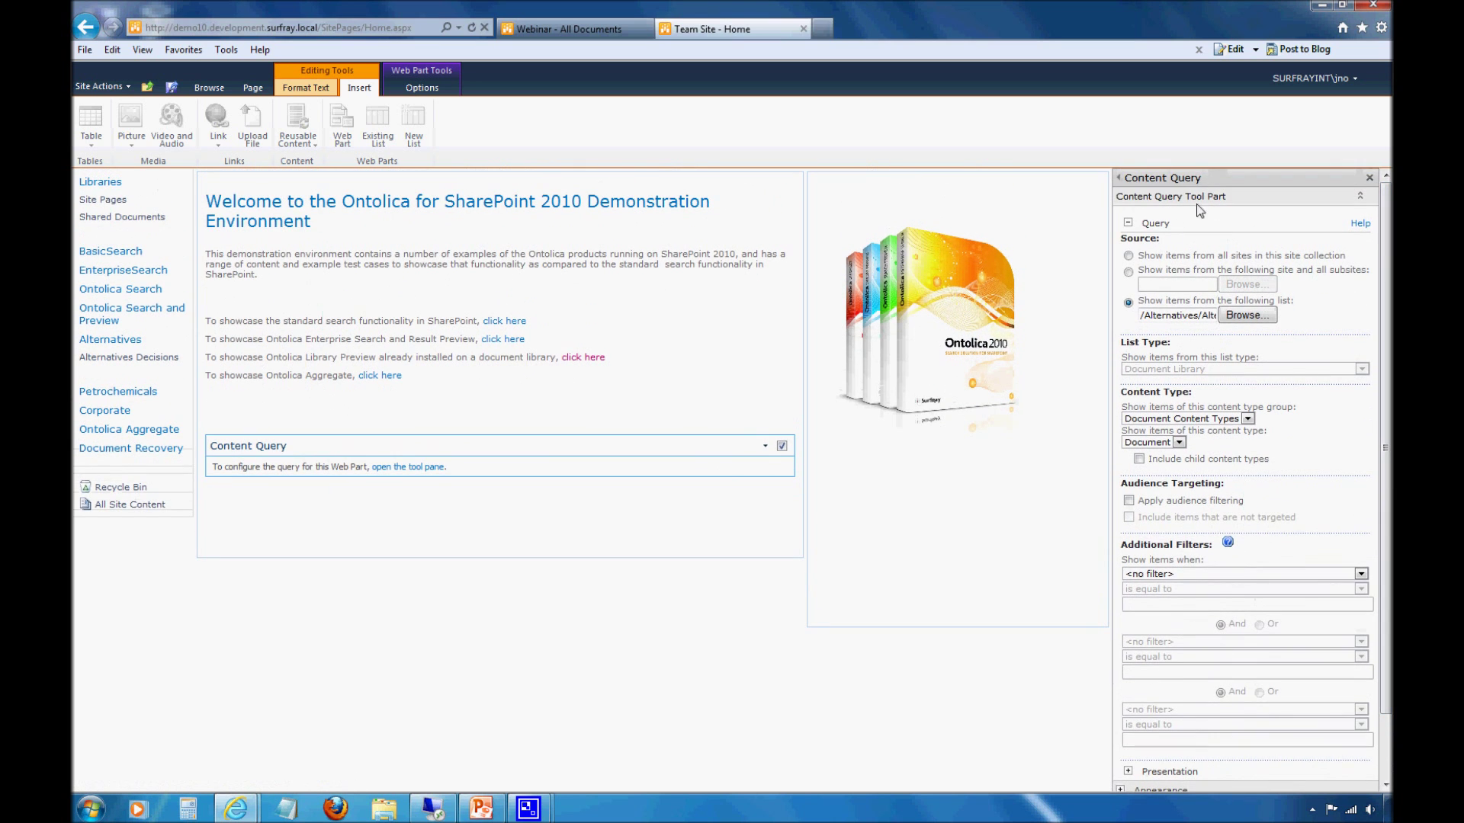
Collapse Query, expand Presentation, and keep grouping at <None>.
click(1128, 224)
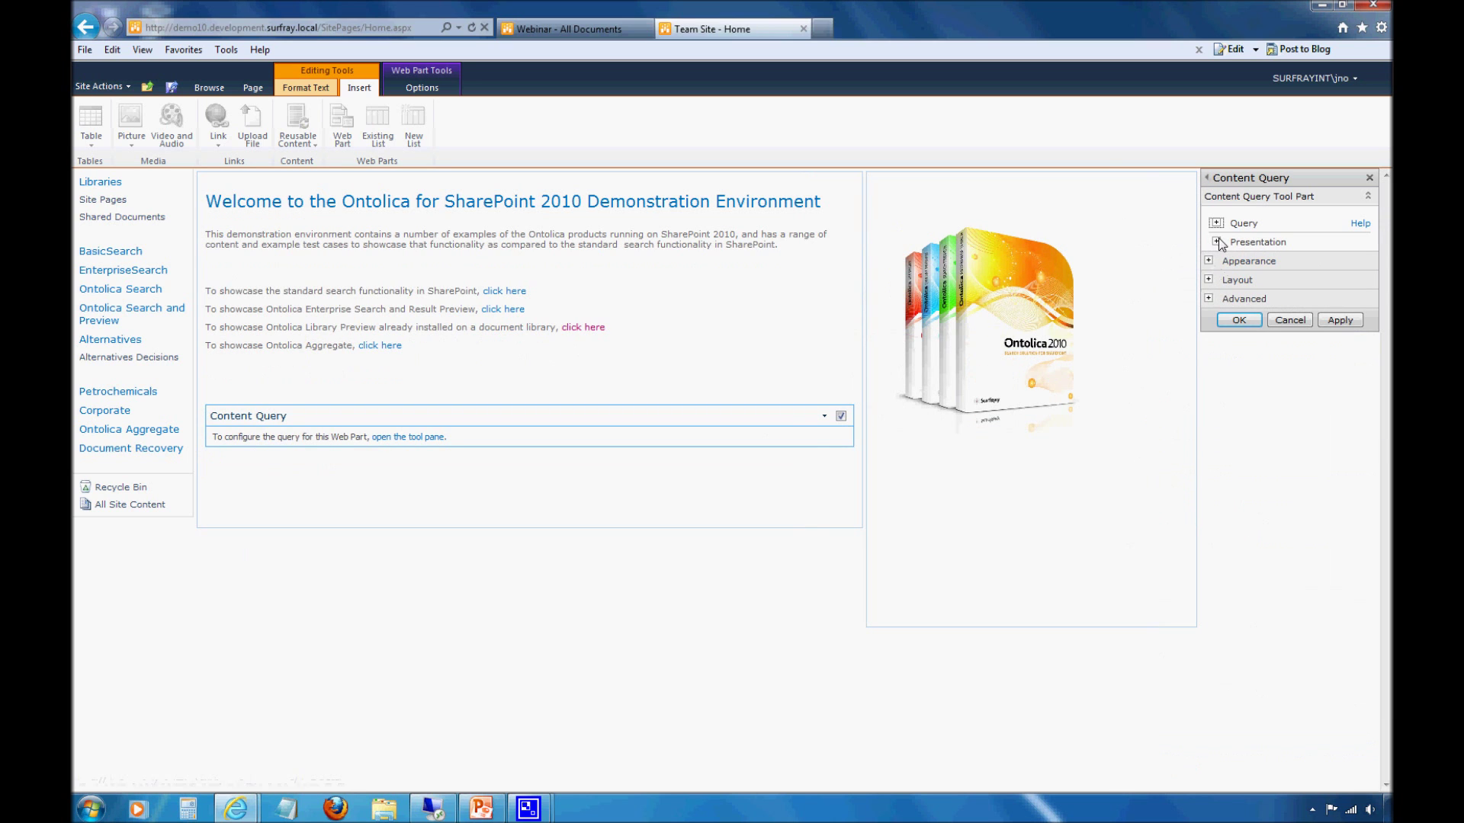
click(1216, 240)
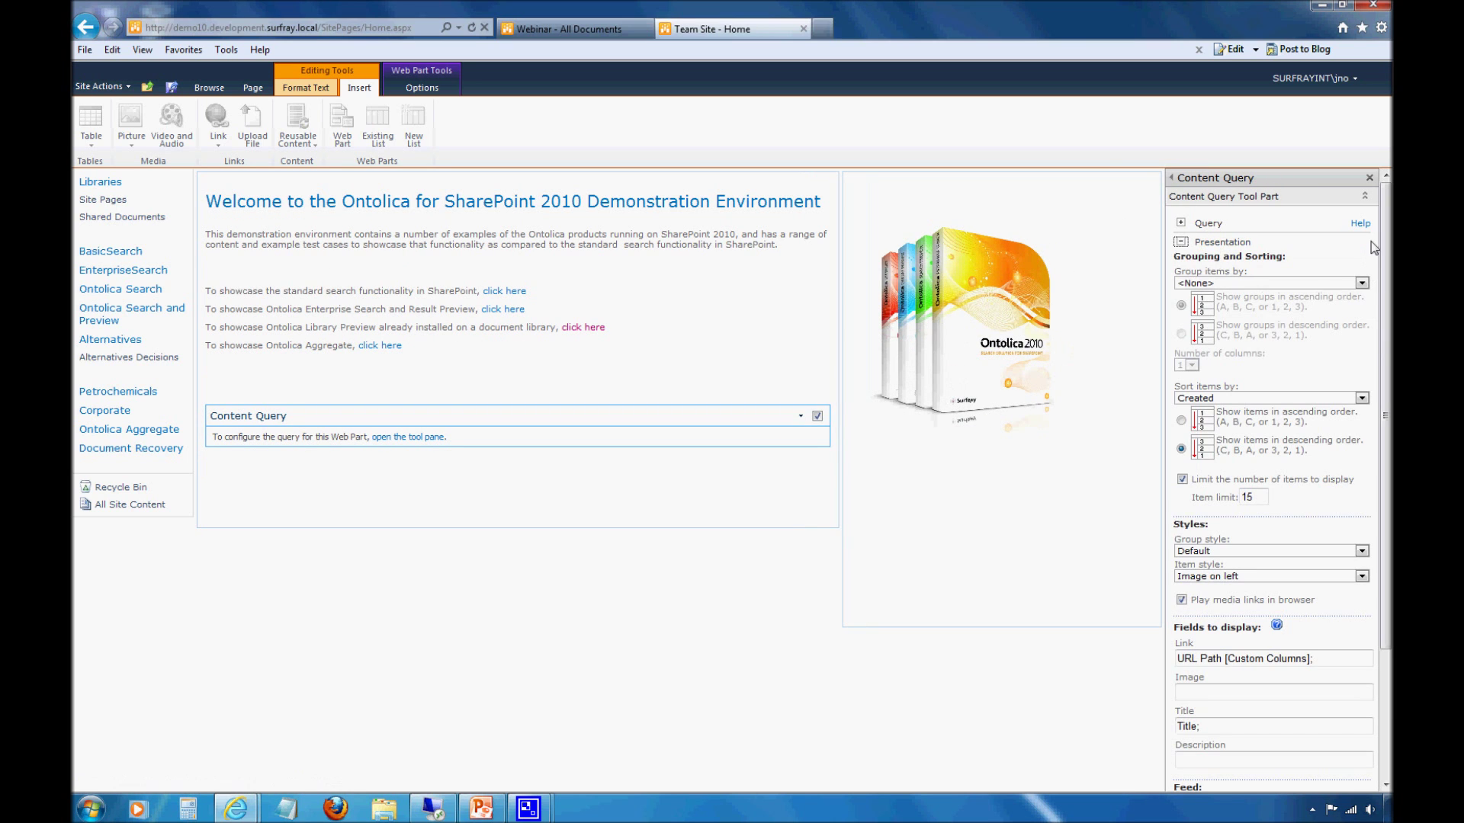
scroll(1382, 276, down, 1)
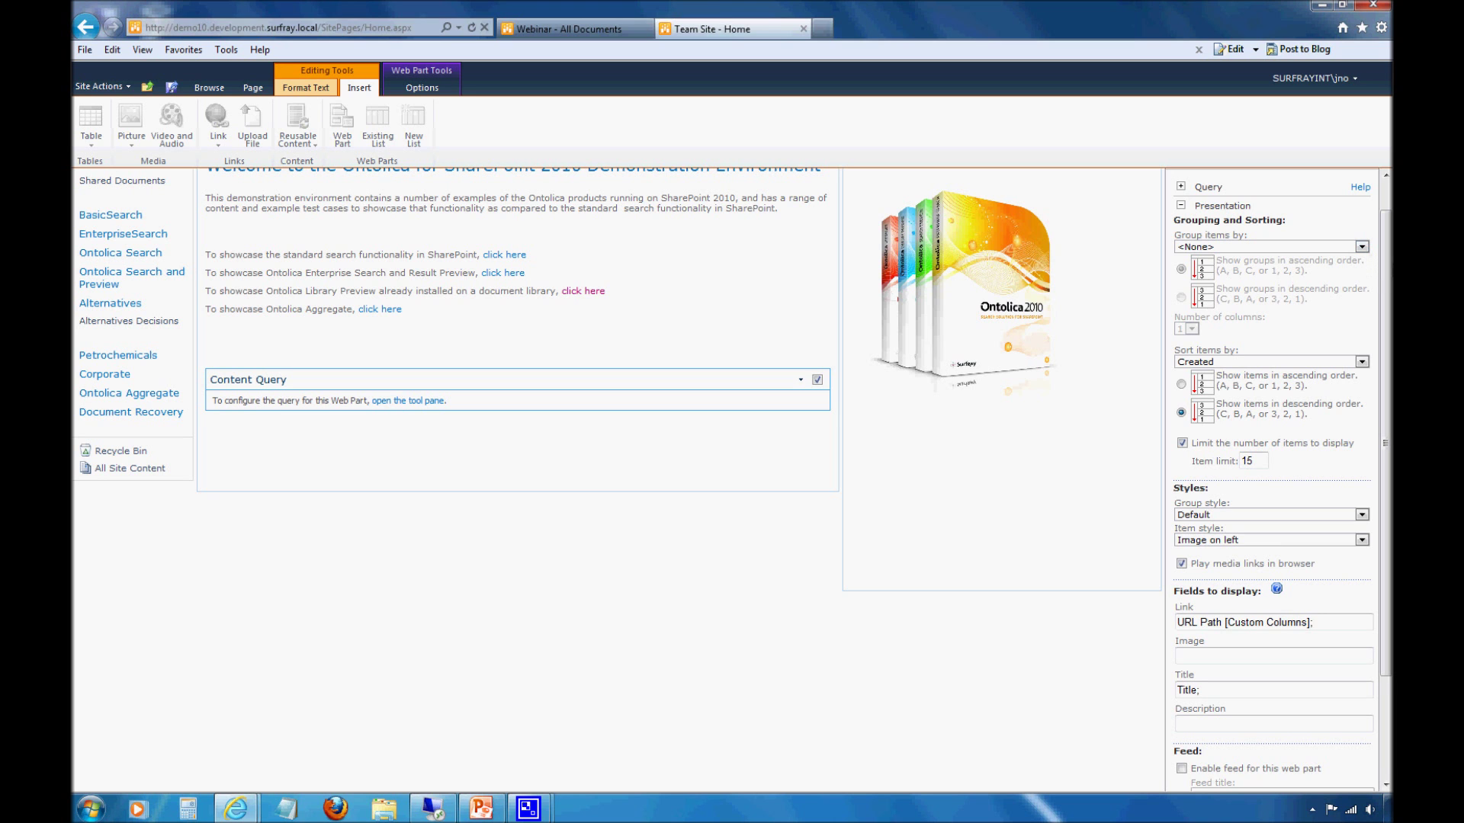
mouse_move(1387, 286)
mouse_down()
mouse_move(1386, 389)
mouse_move(1369, 277)
mouse_up()
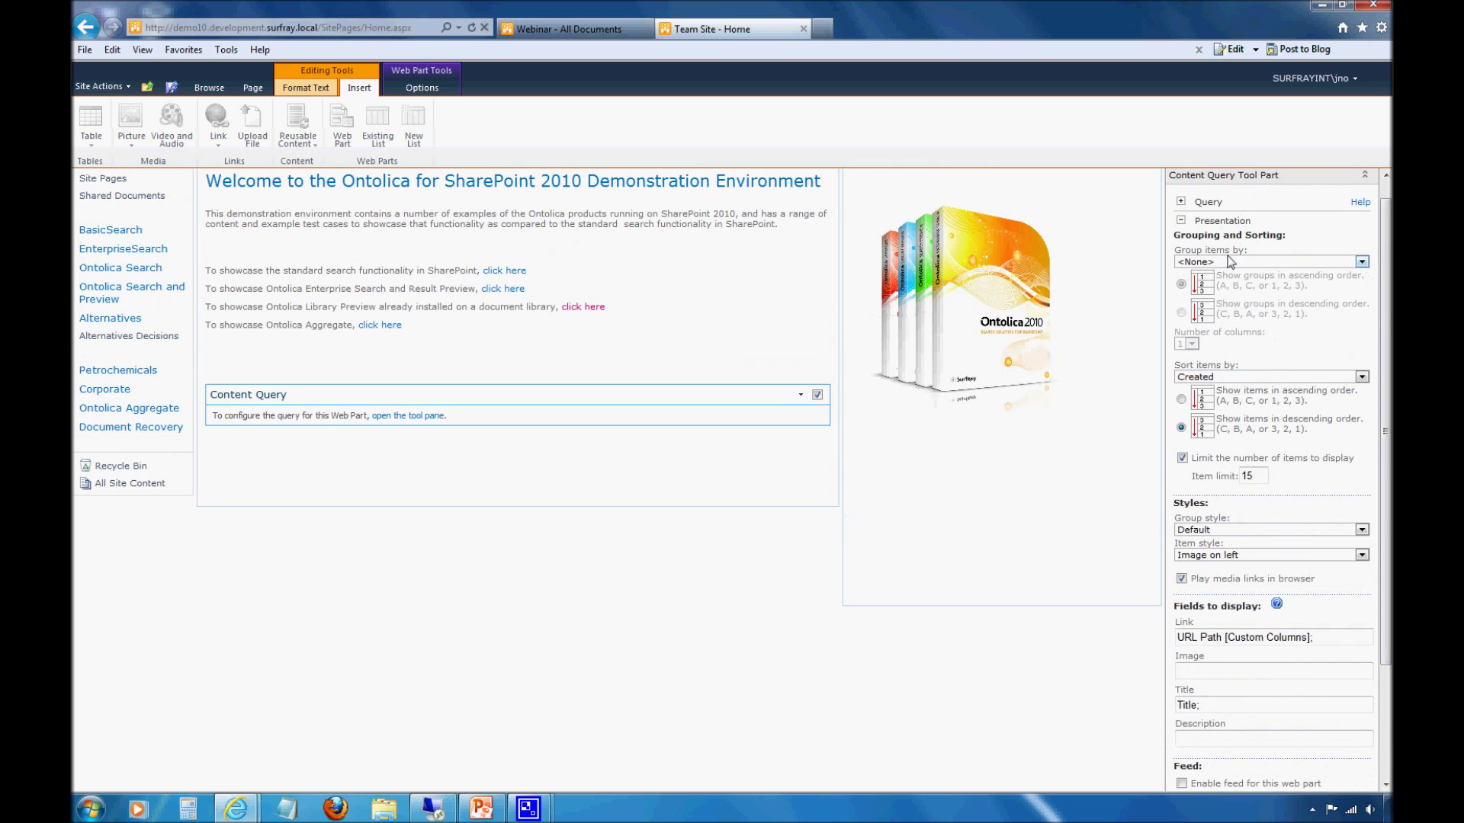
click(1255, 261)
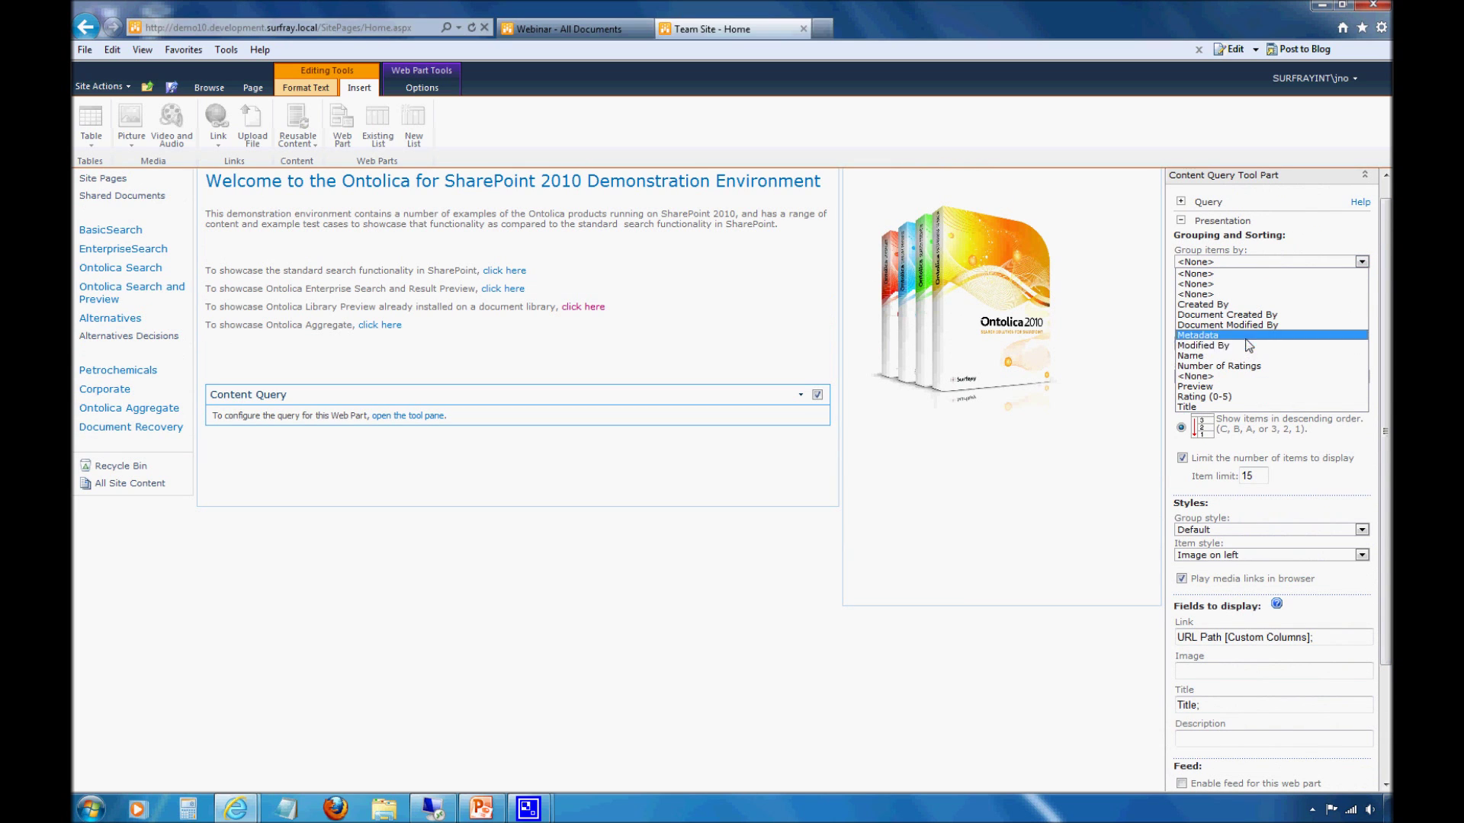
click(1364, 226)
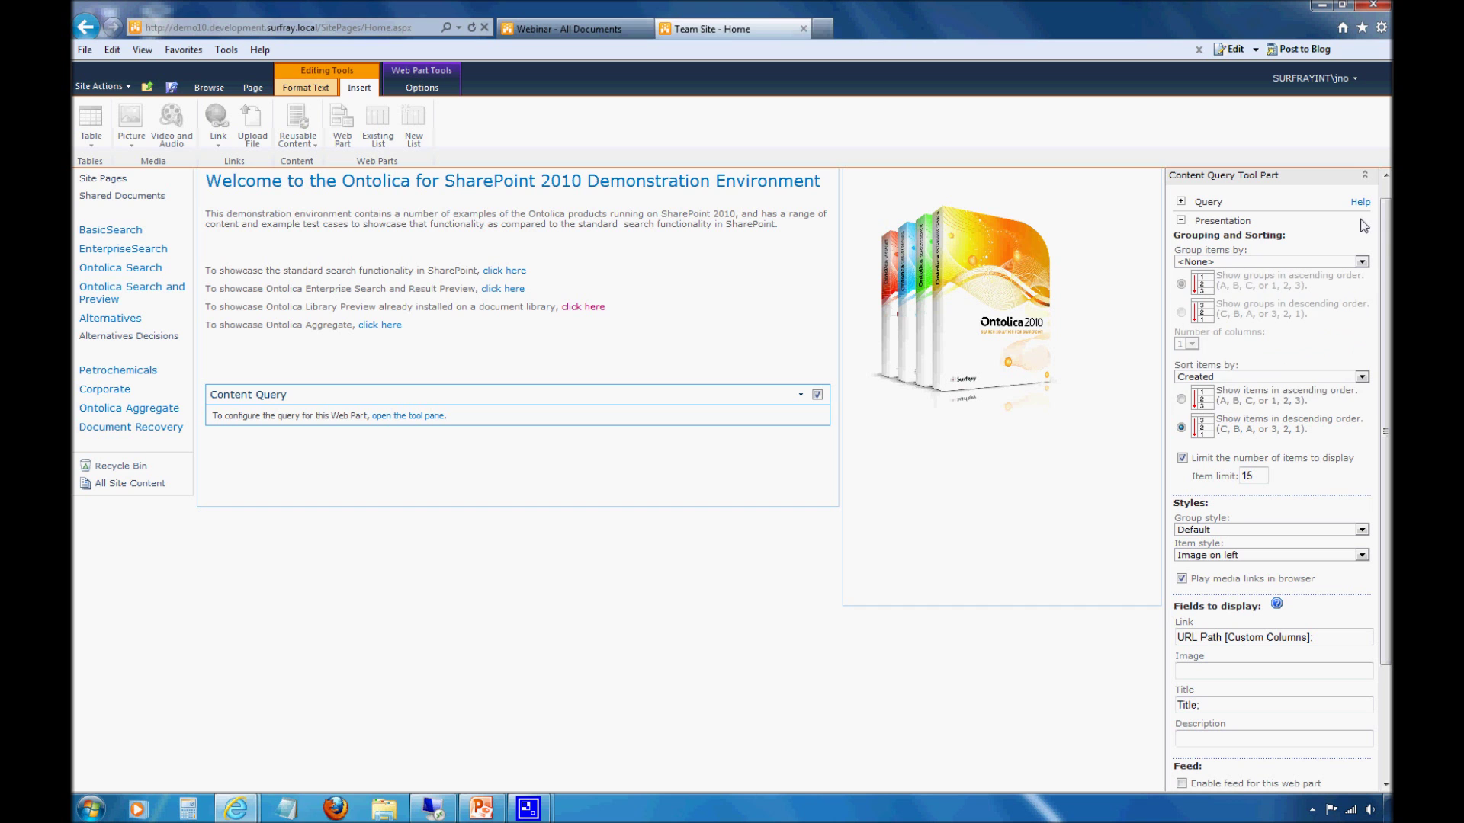
Sort the items by Modified.
scroll(1386, 262, down, 2)
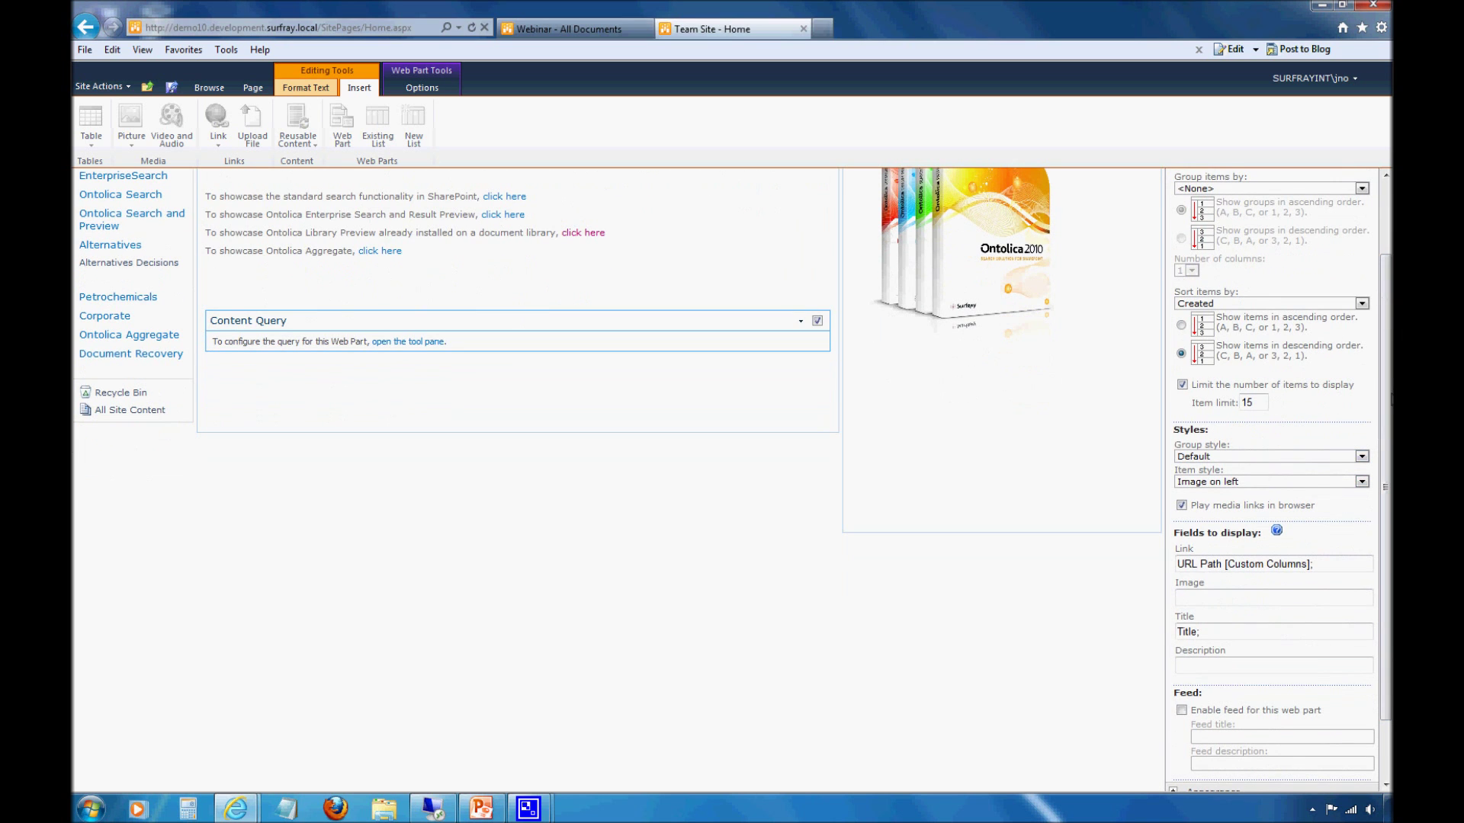
scroll(1382, 447, up, 1)
scroll(1389, 371, down, 1)
click(1325, 321)
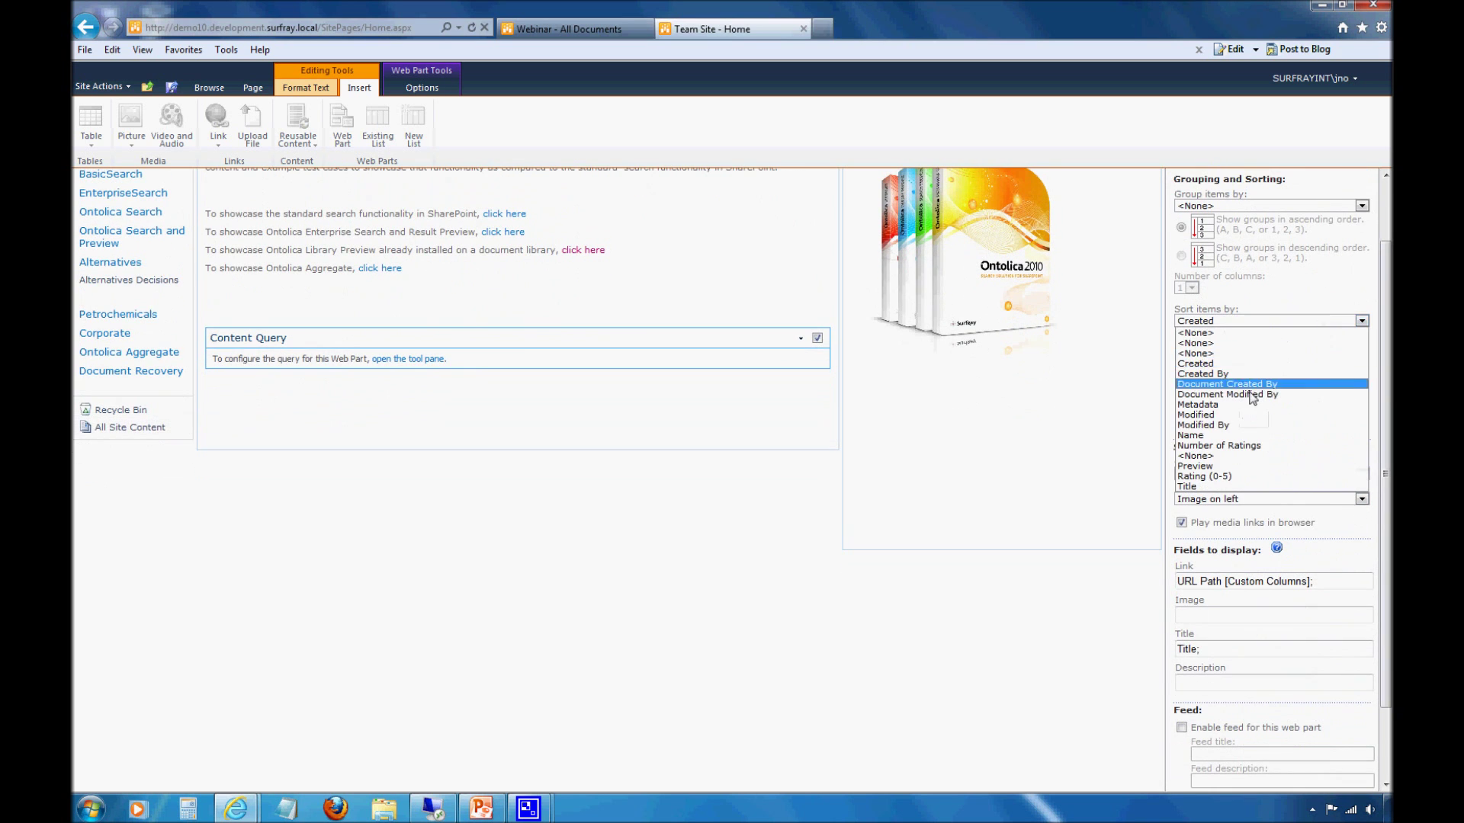
click(1257, 416)
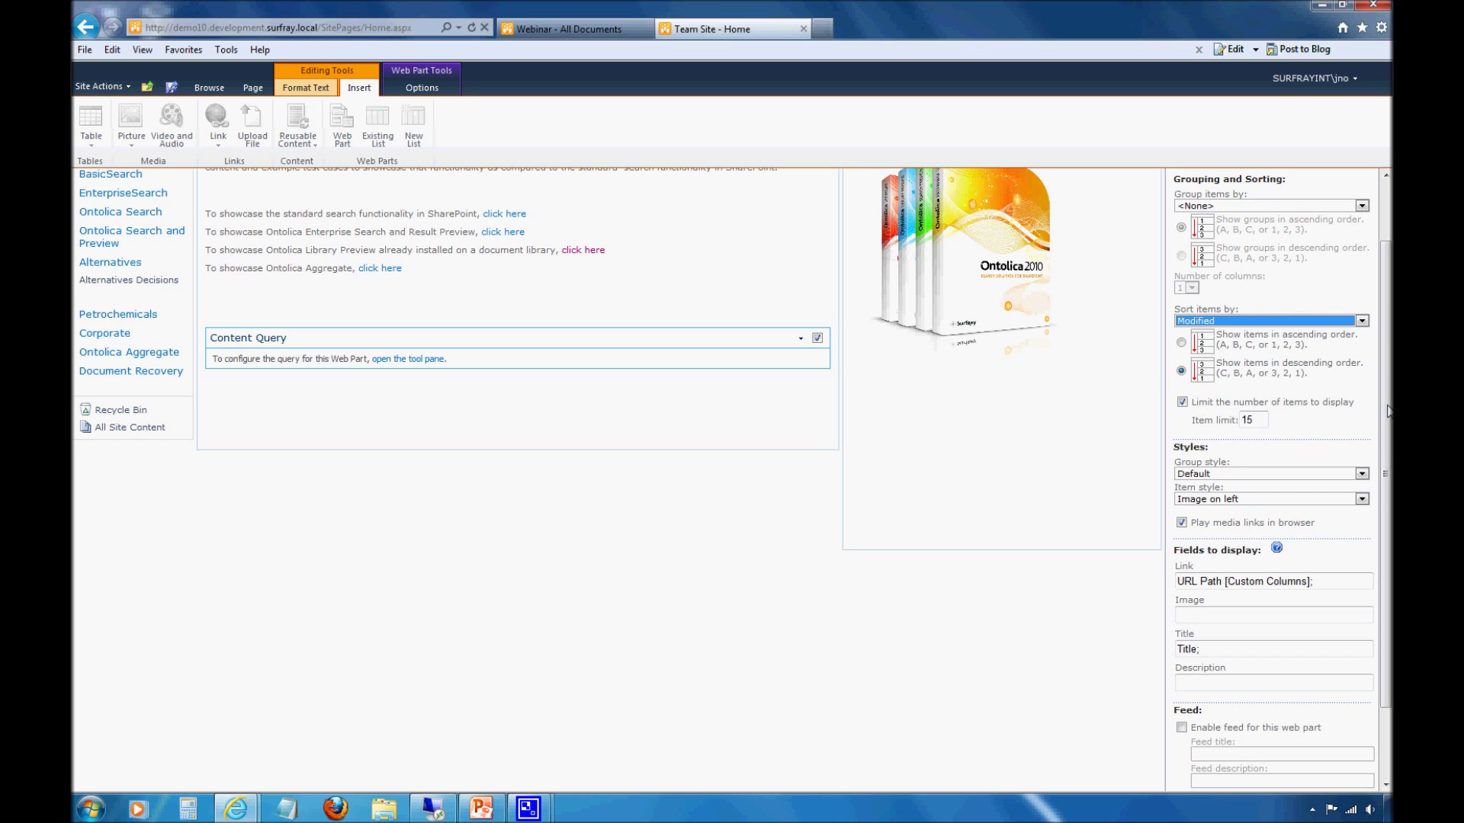
Apply the Modified-descending sort and presentation settings so the web part lists 15 documents.
scroll(1388, 412, down, 3)
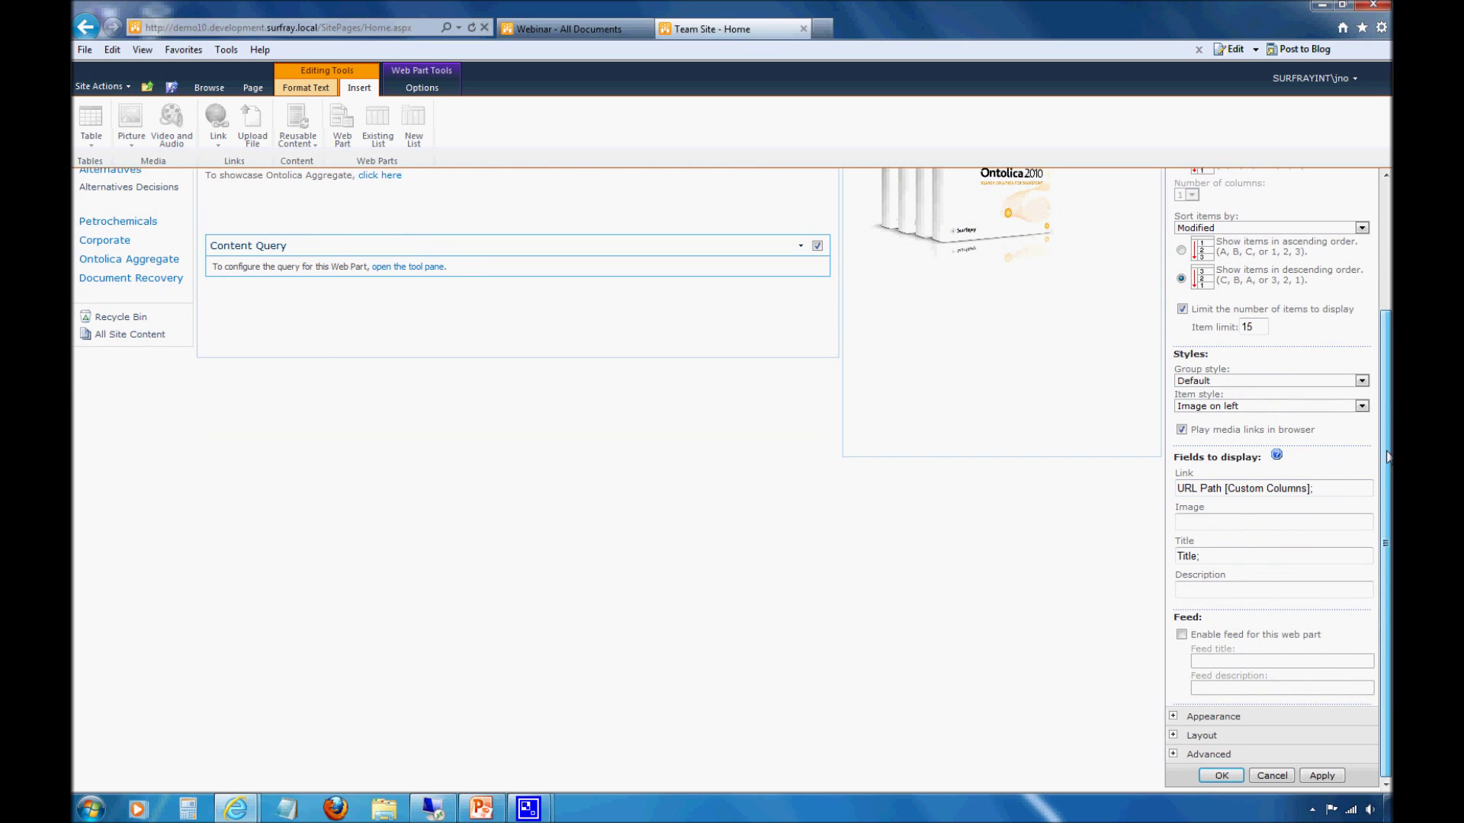
click(1318, 776)
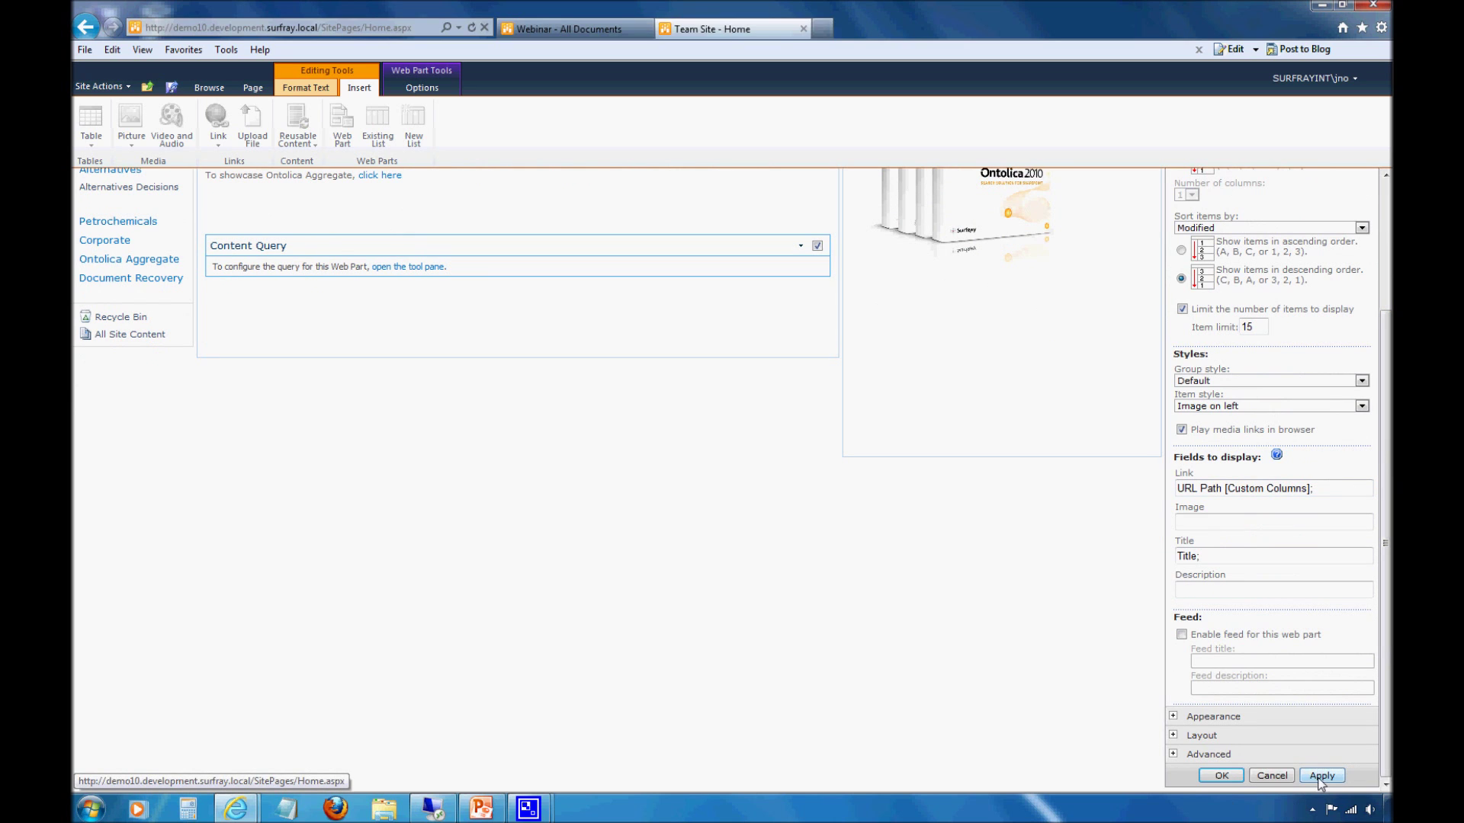
double_click(1210, 556)
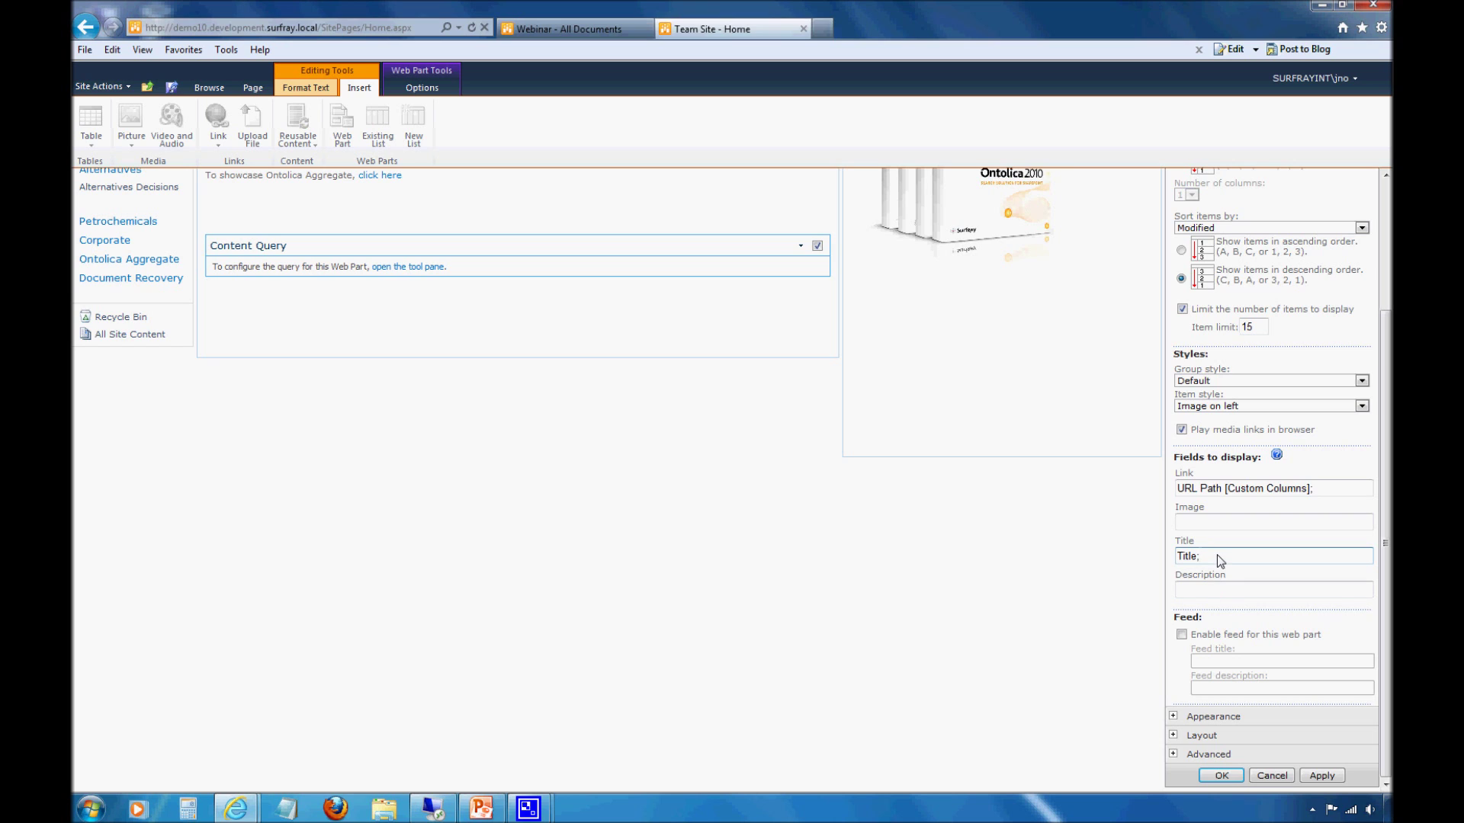
click(1315, 779)
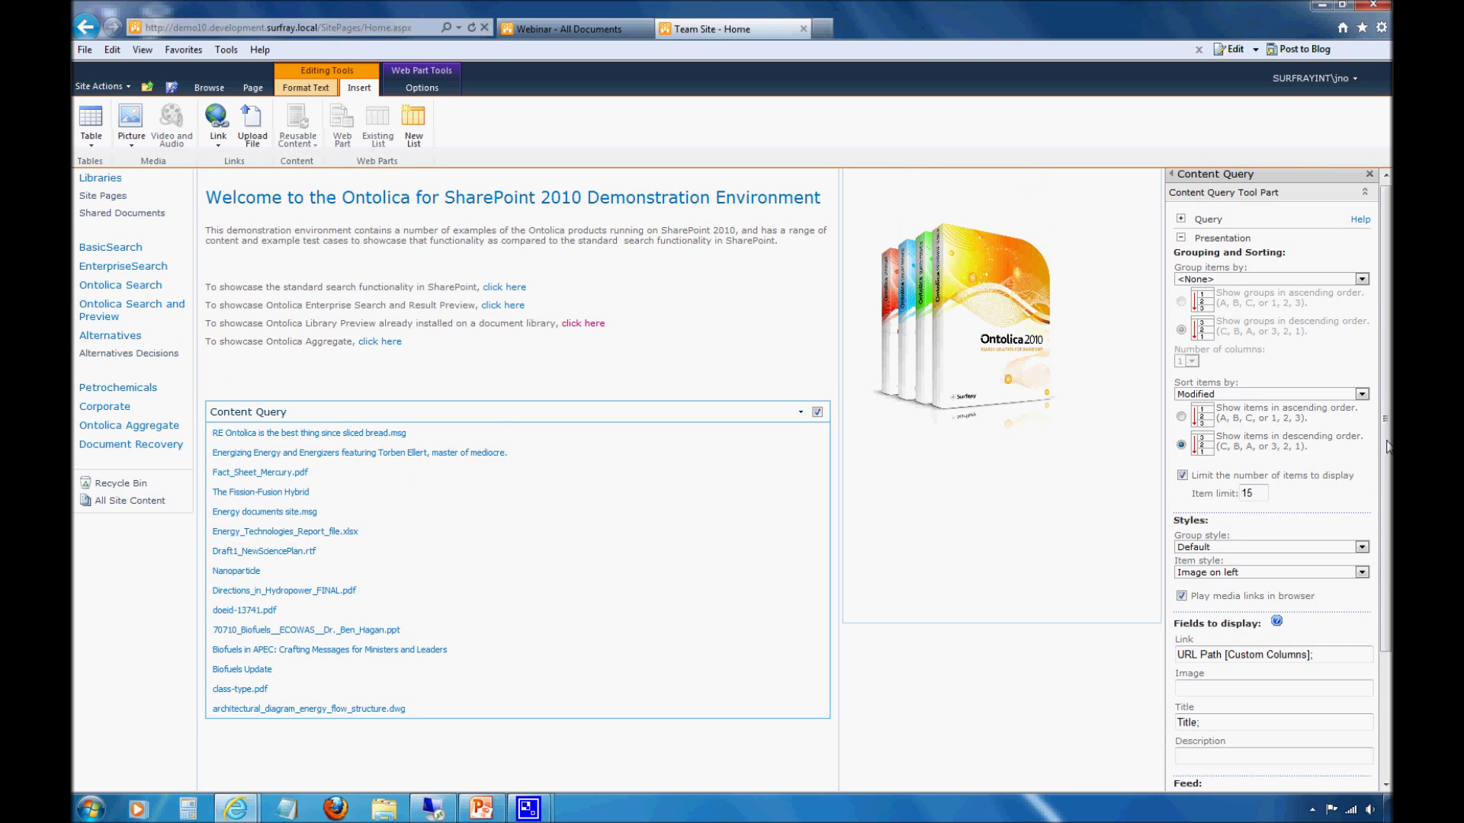
scroll(1383, 457, down, 4)
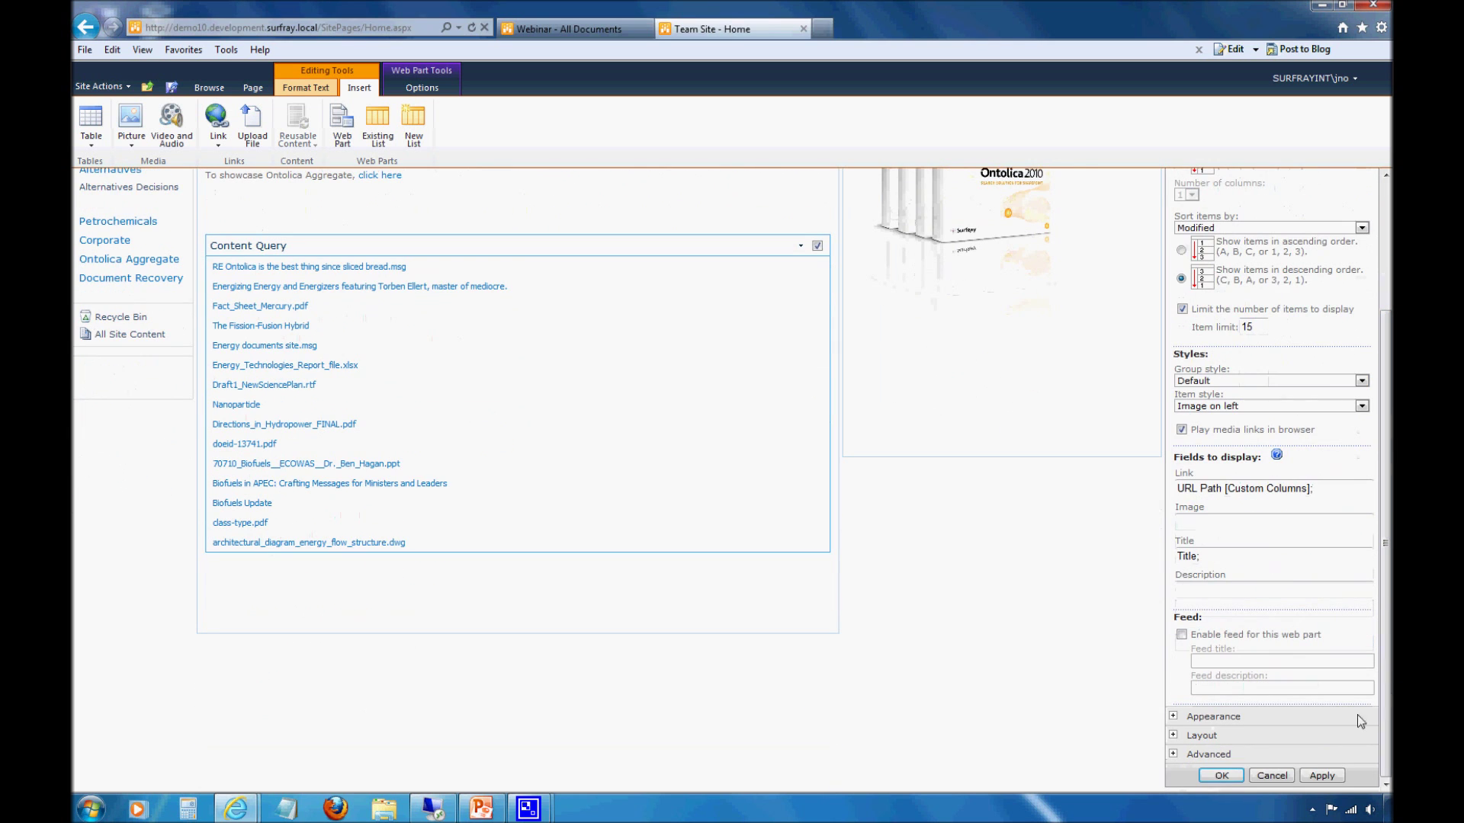
Save the Content Query settings with OK and close the tool pane.
click(1221, 775)
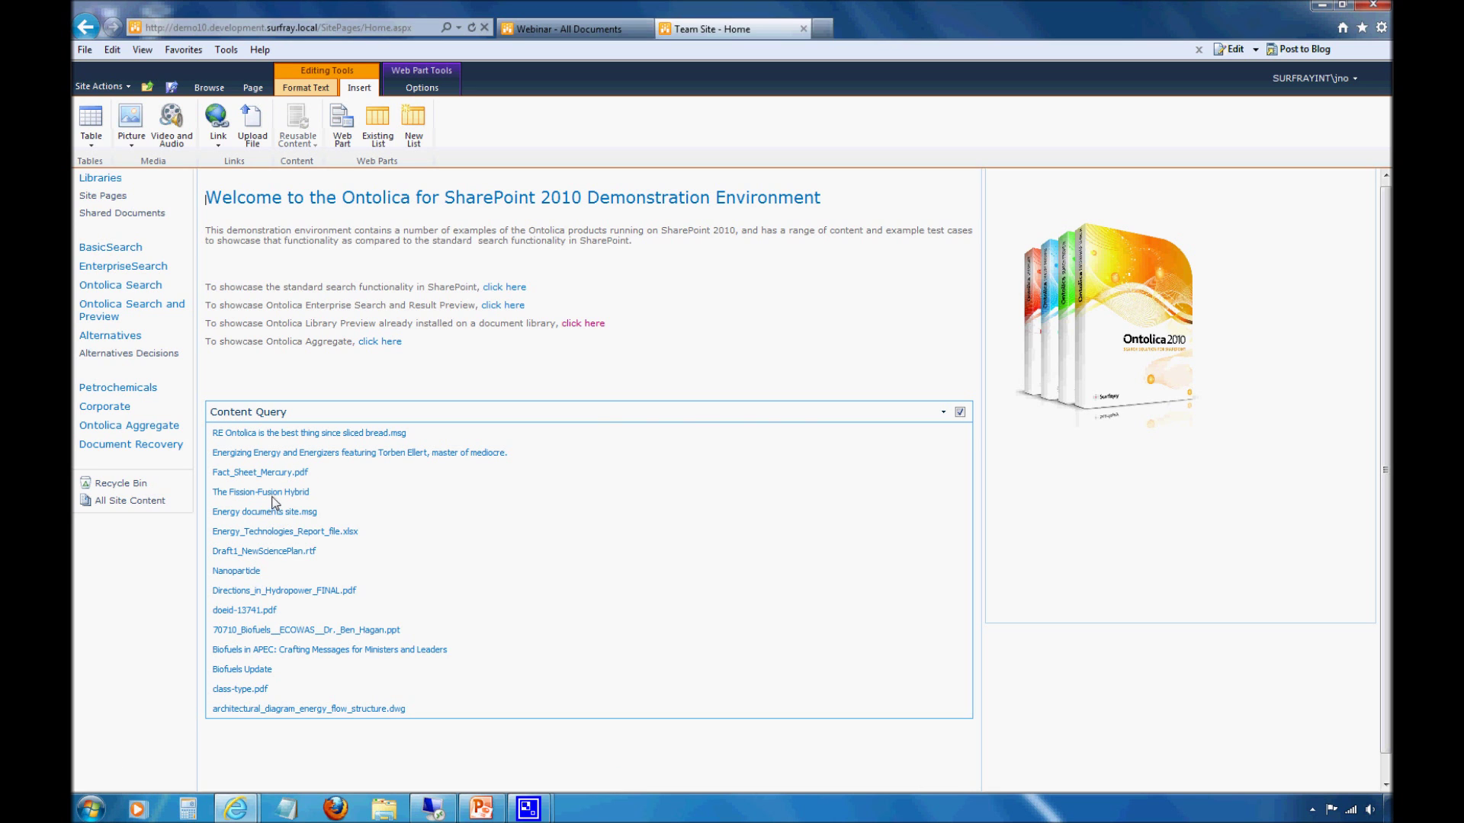
Open 'The Fission-Fusion Hybrid' from the list, confirming the warning and signing in with the account password.
click(272, 495)
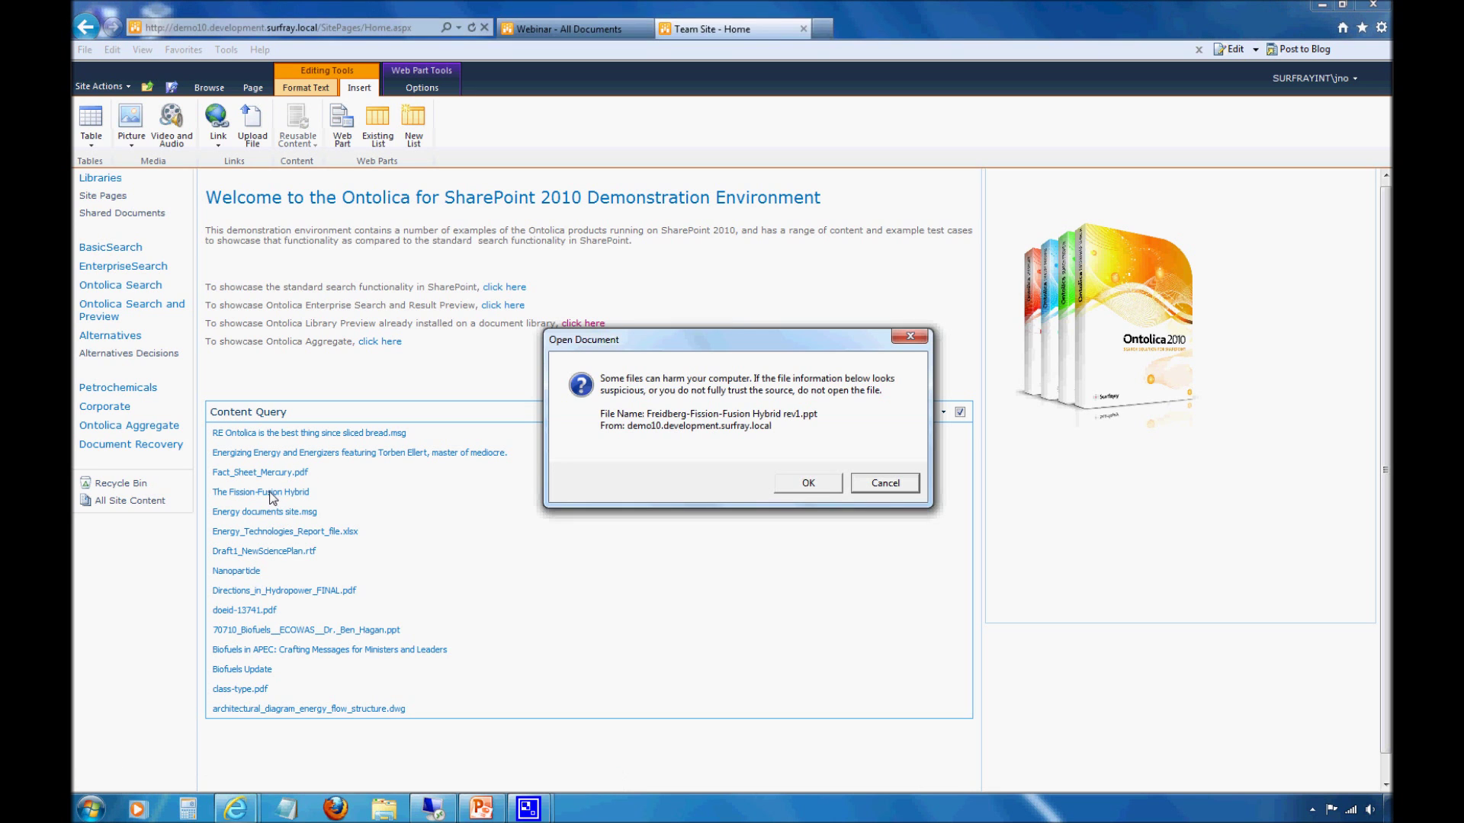
click(794, 484)
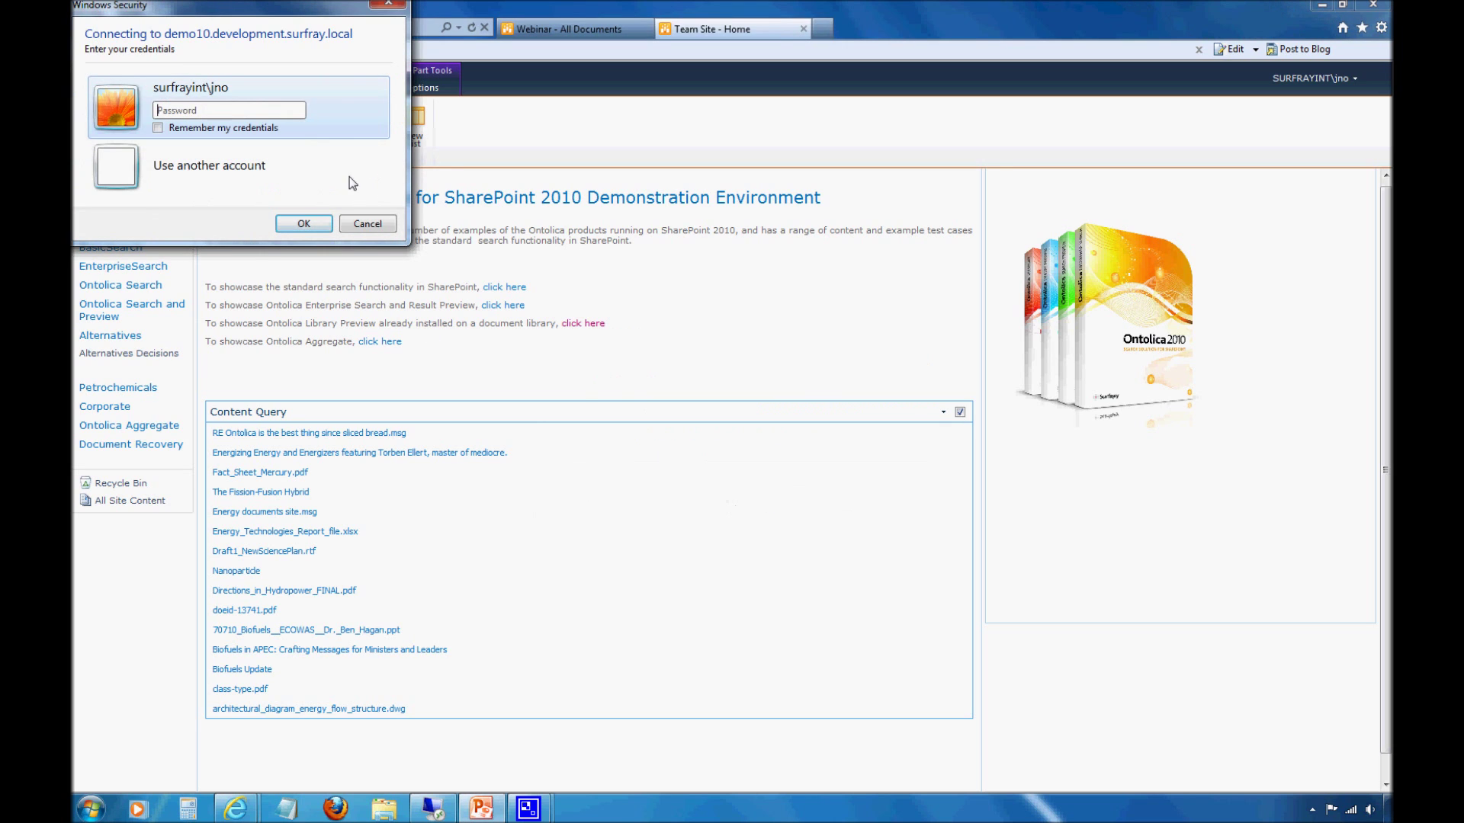
text(•••••••)
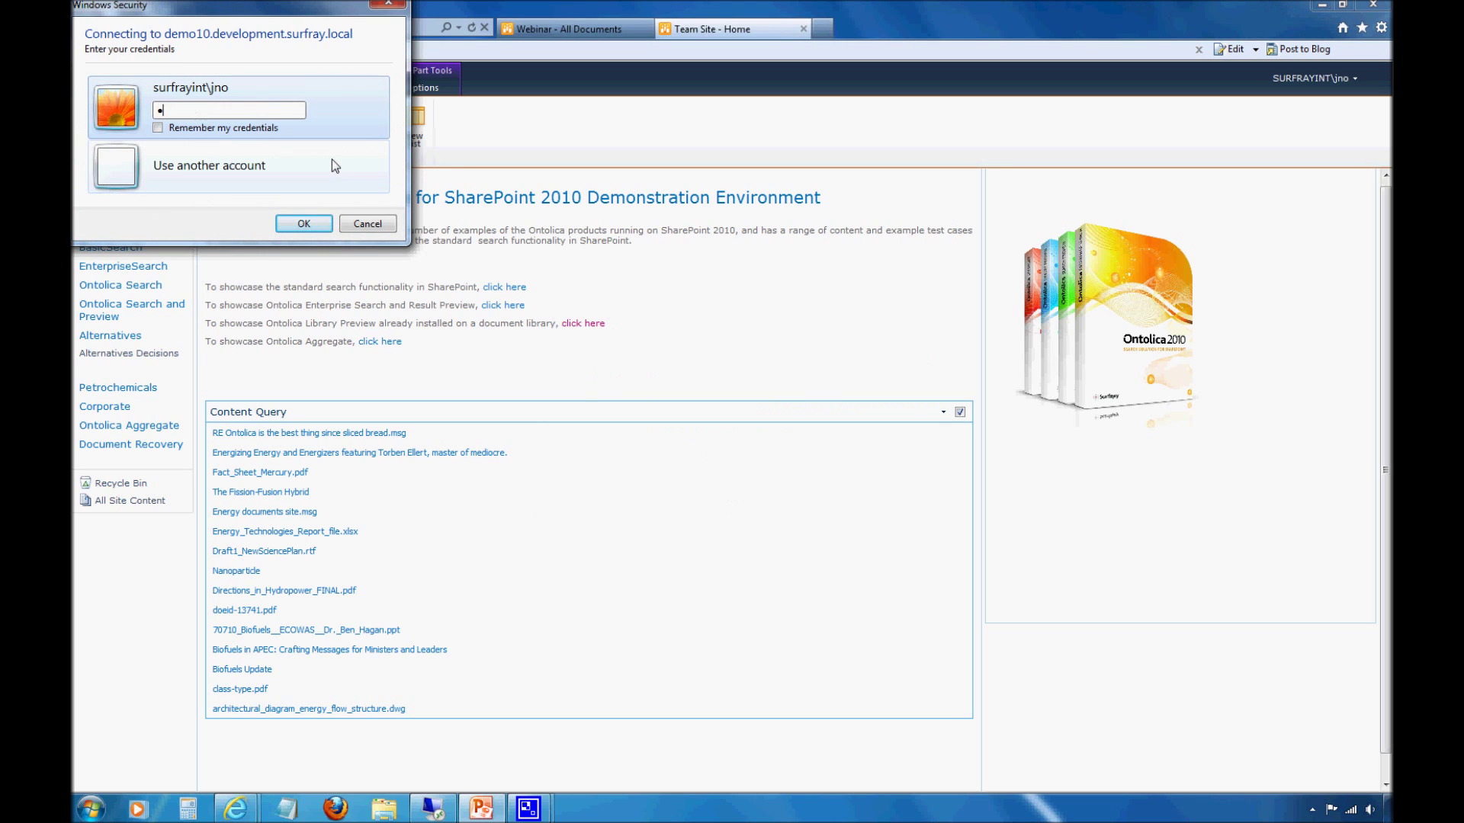
text(•••••)
key(Return)
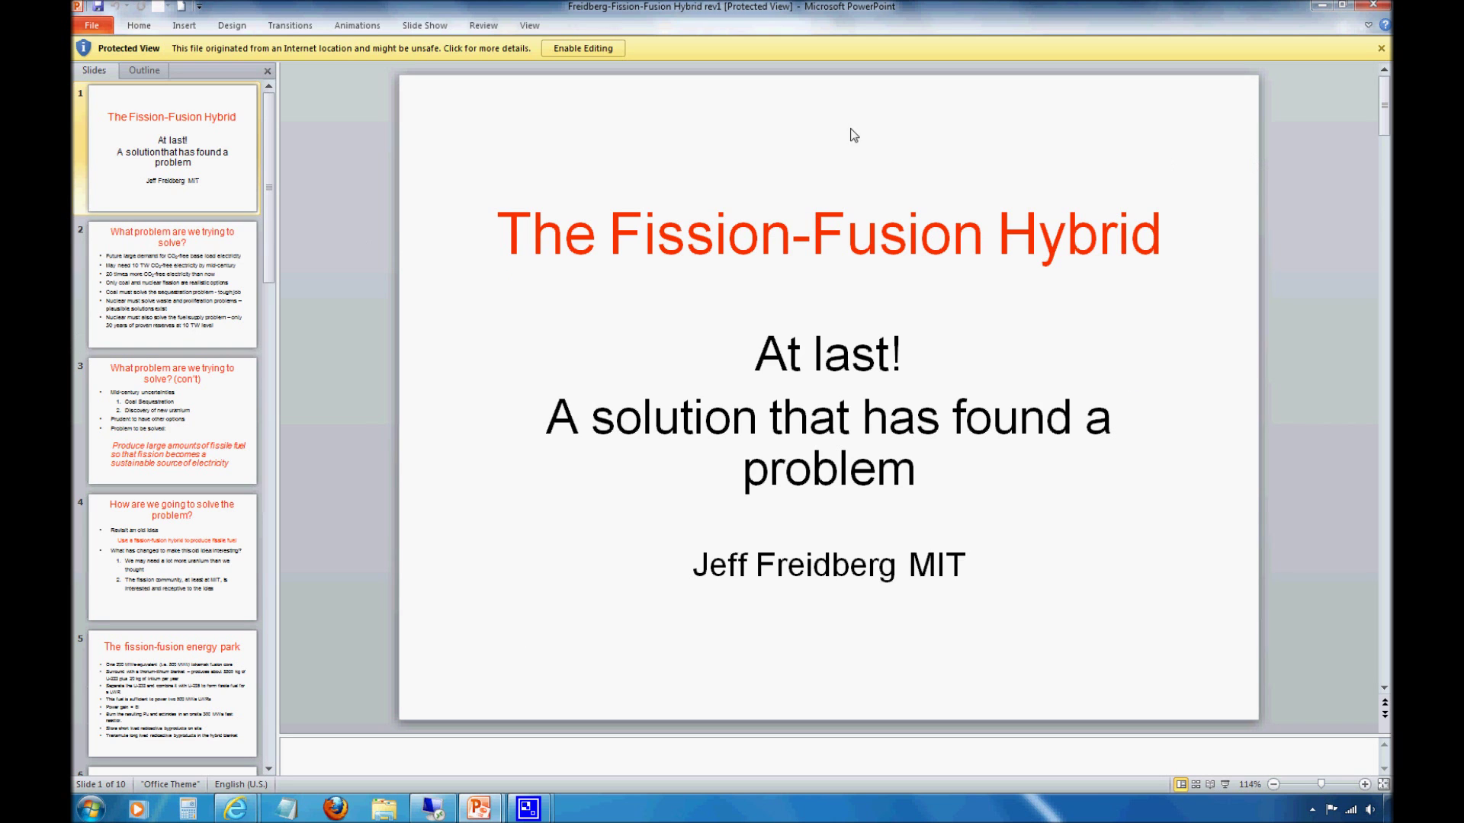
Close the PowerPoint presentation to return to the SharePoint home page.
click(1370, 6)
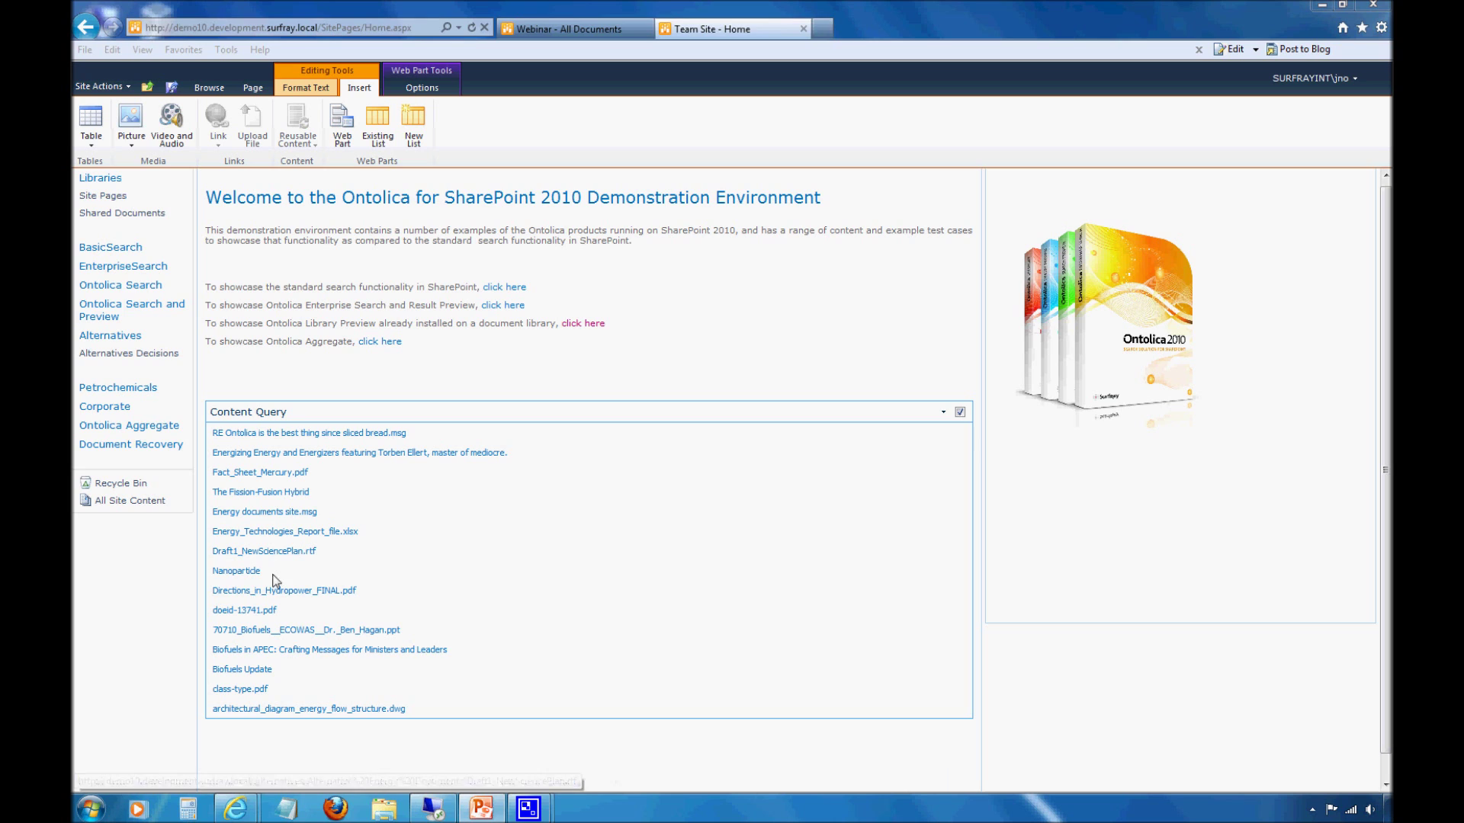
Skip opening the Nanoparticle document, then go to Alternatives Decisions without saving page edits.
click(248, 572)
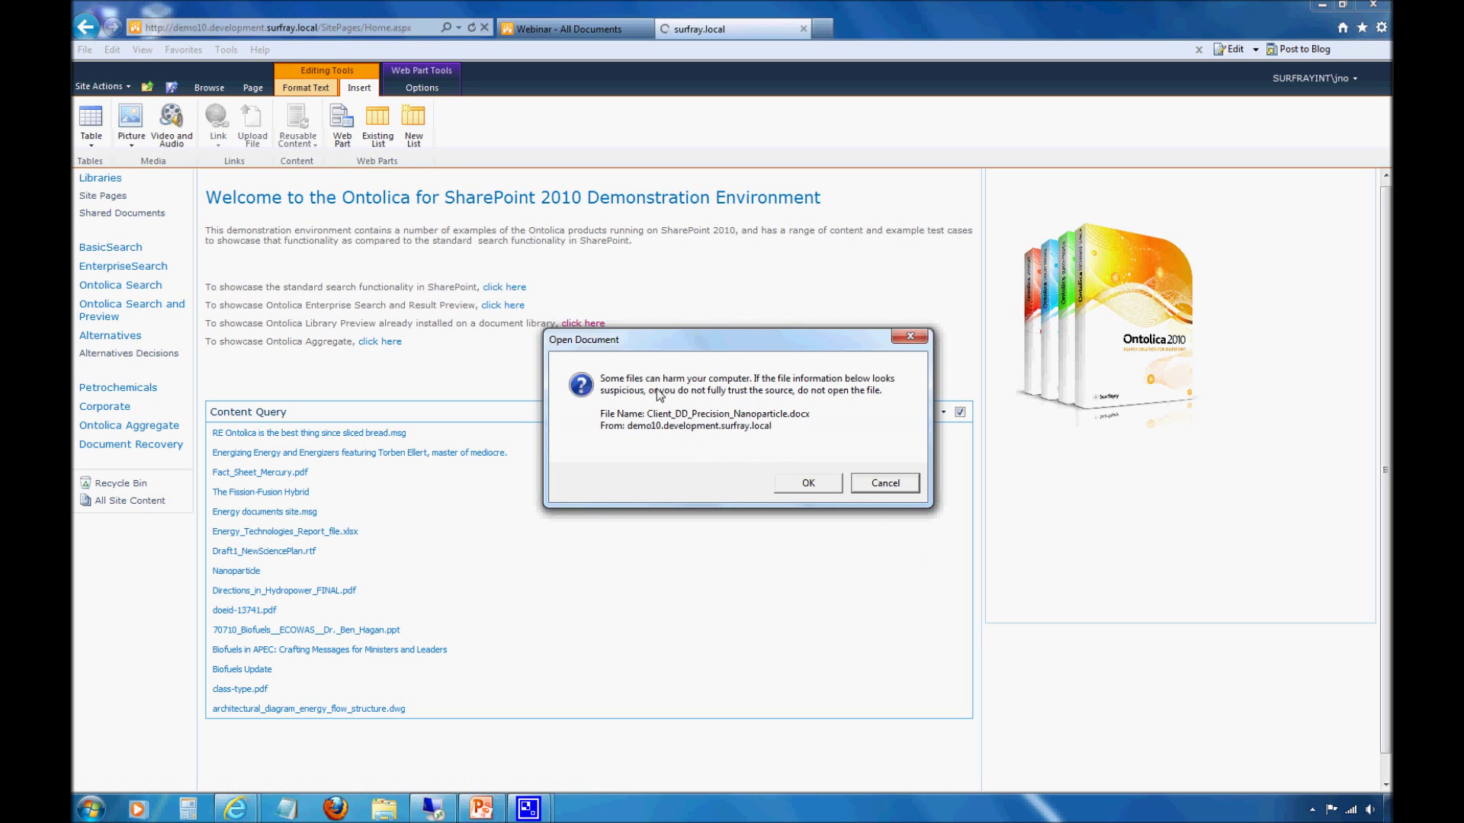
click(876, 485)
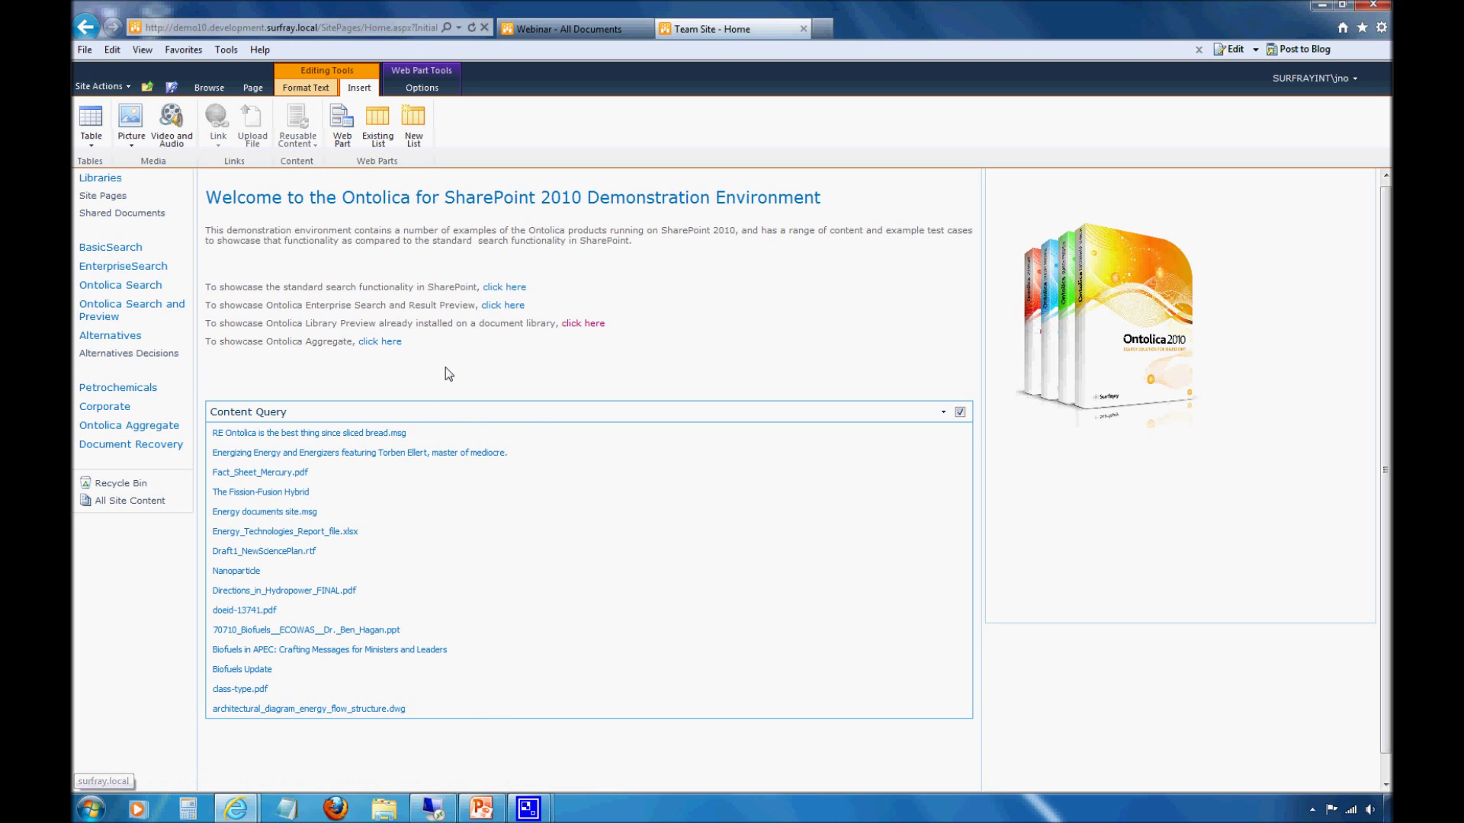
click(98, 355)
click(855, 456)
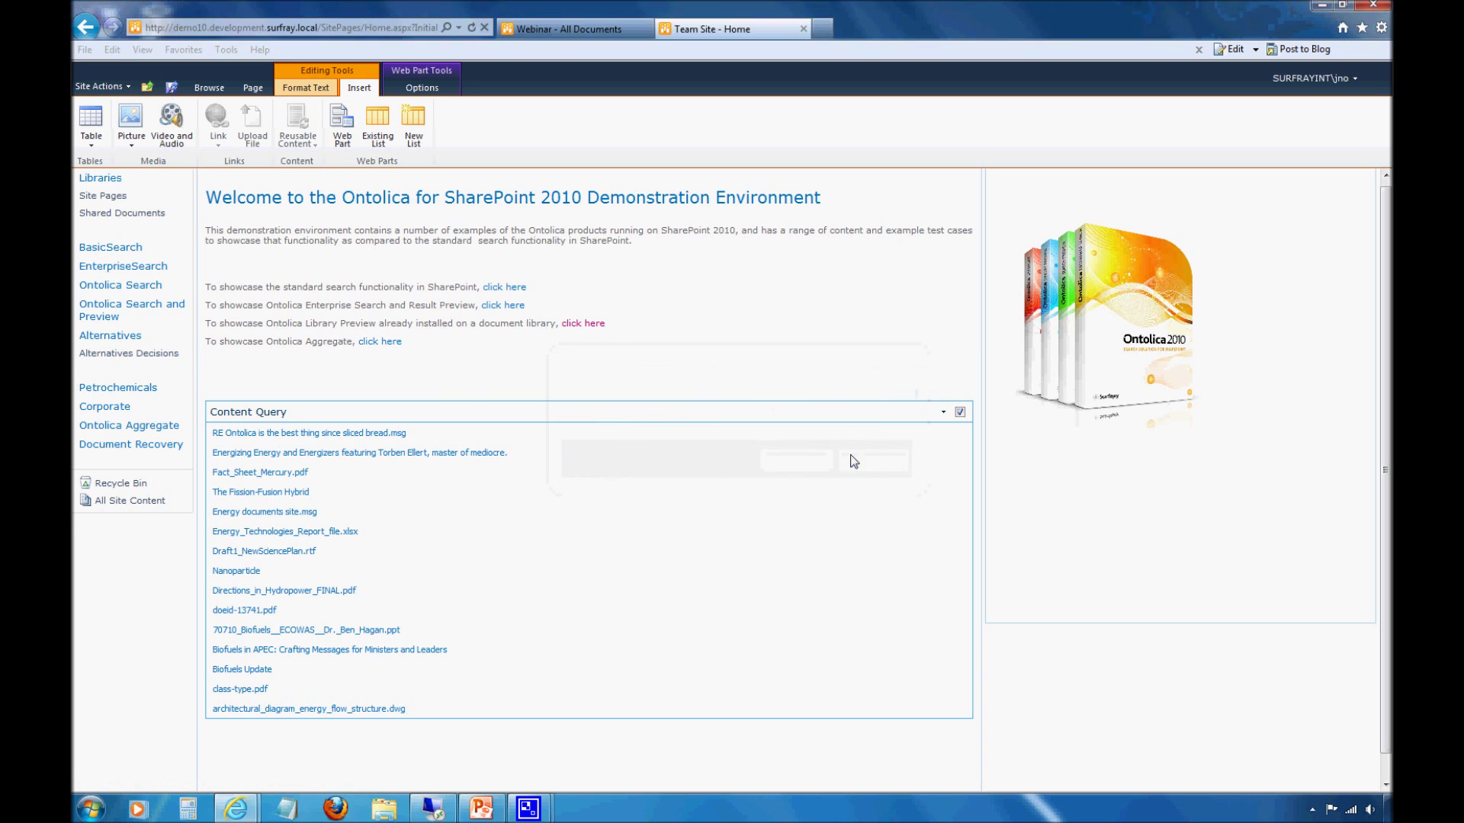
click(695, 415)
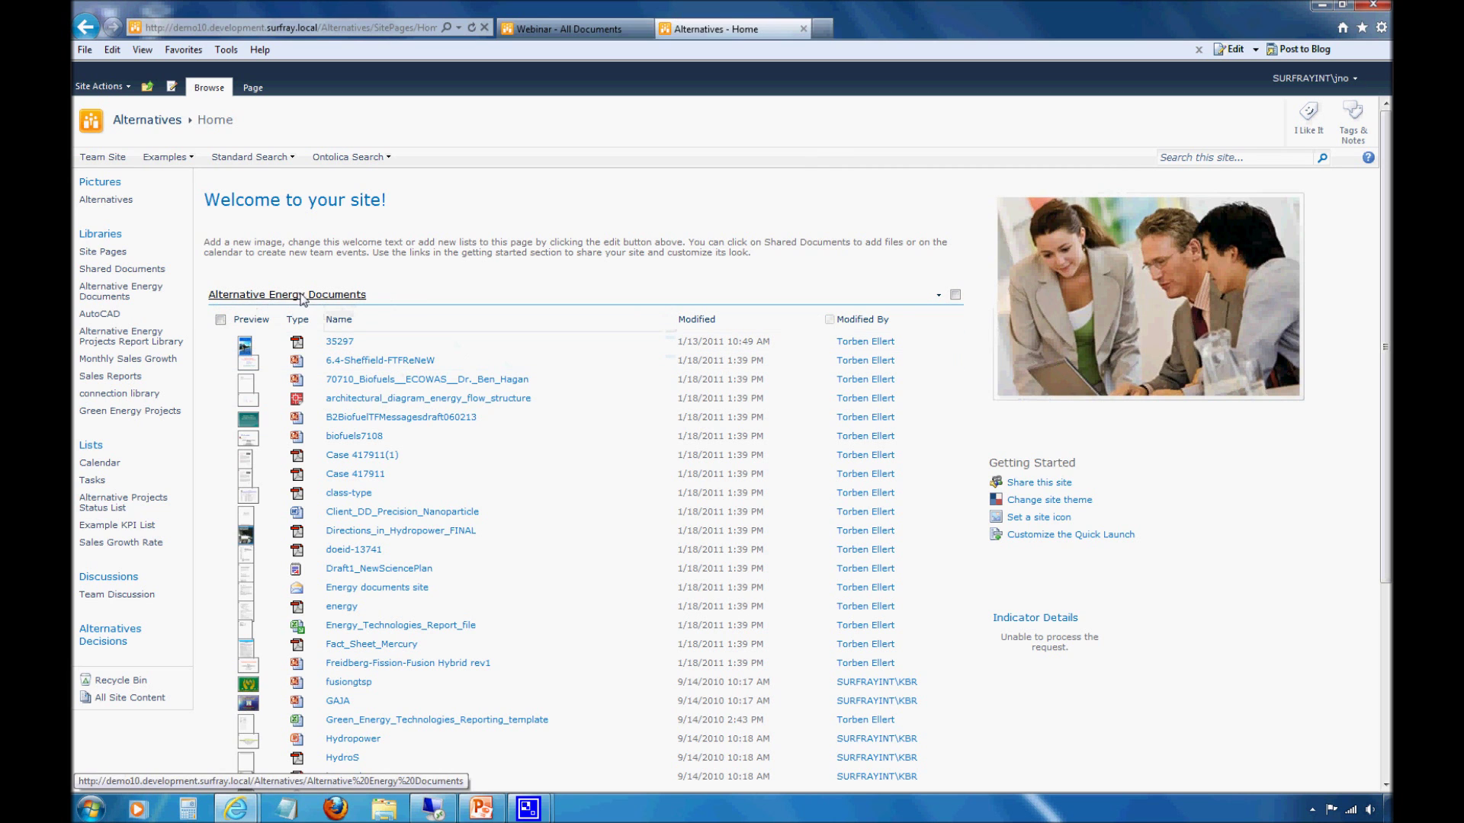
Open the Alternative Energy Documents library from its web part title on the home page.
scroll(526, 320, down, 5)
scroll(458, 610, up, 2)
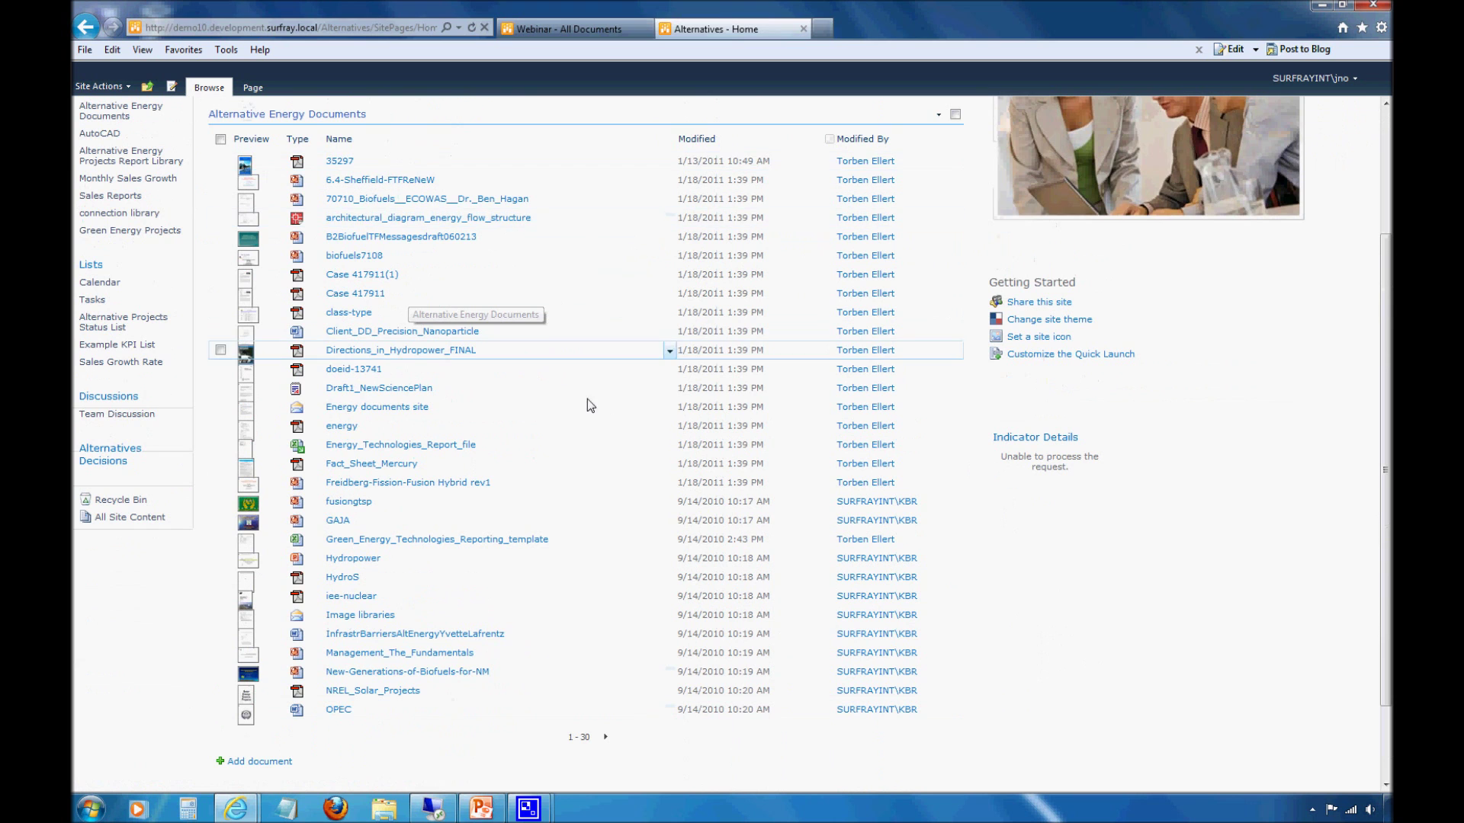
scroll(1365, 323, up, 3)
scroll(1365, 336, down, 1)
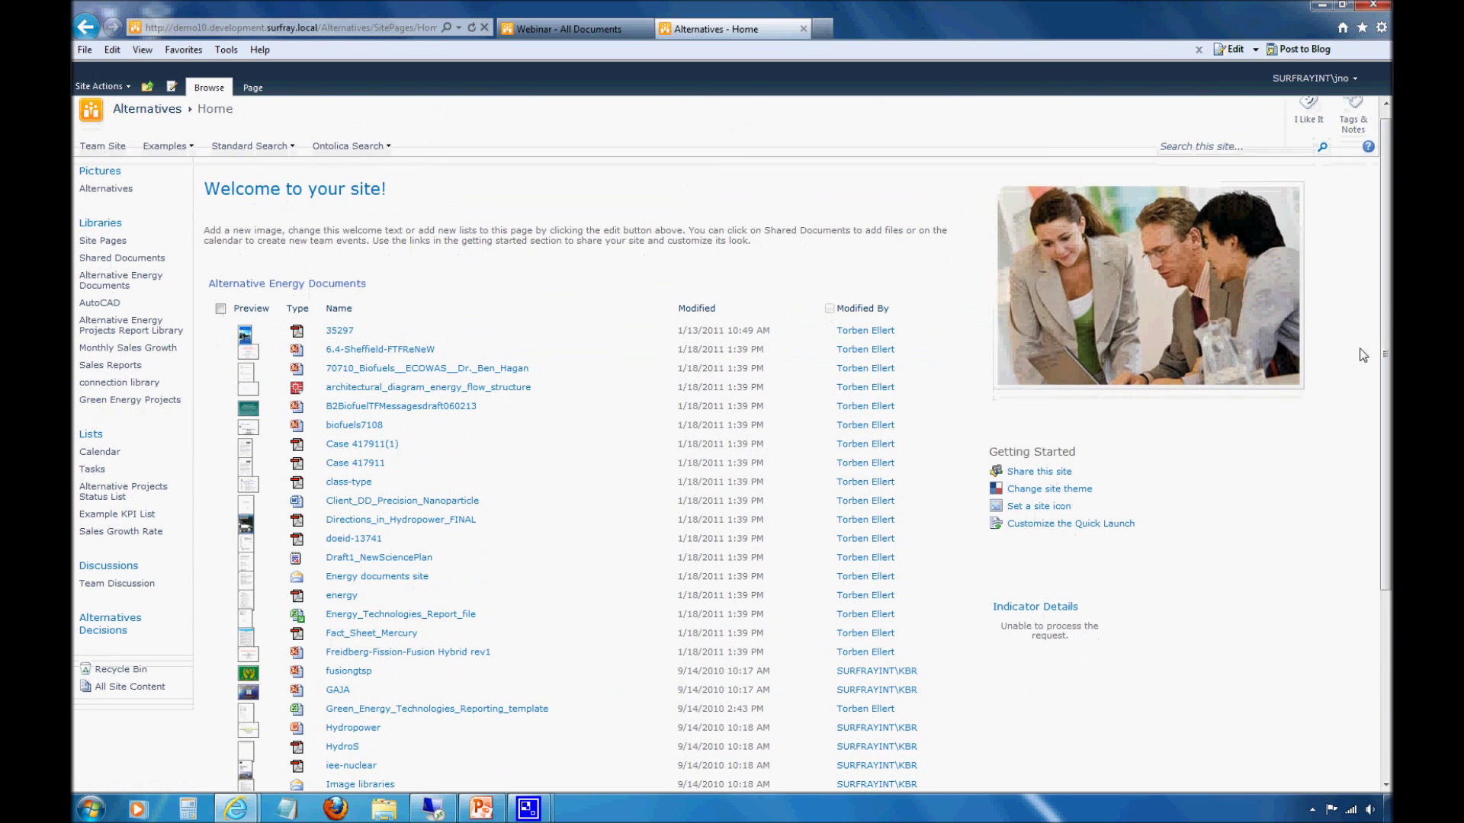
click(328, 282)
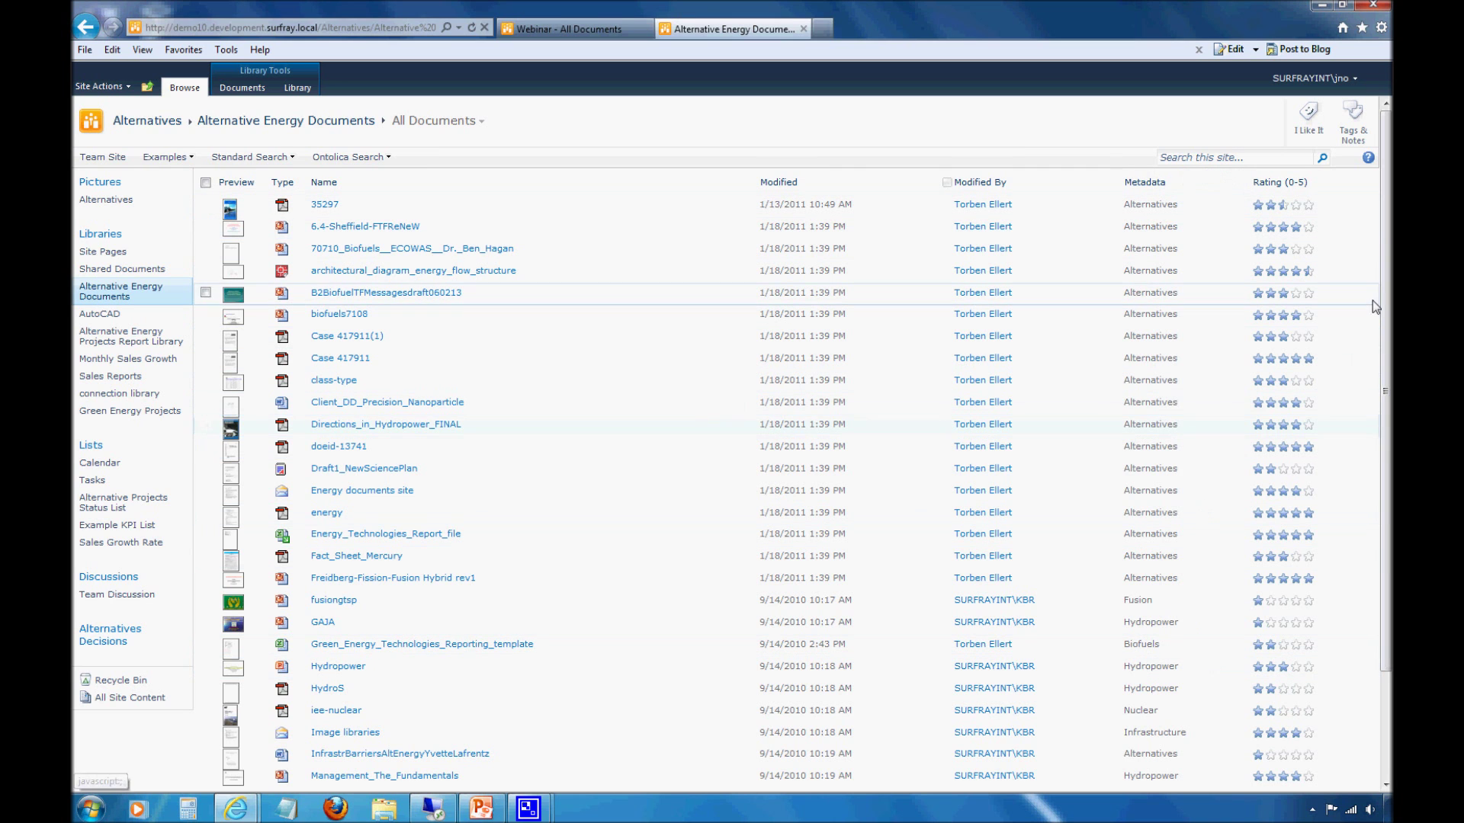
Expand the 6.4-Sheffield-FTFReNeW page thumbnails and search its pages for 'energy'.
scroll(1373, 300, down, 1)
scroll(1145, 183, up, 1)
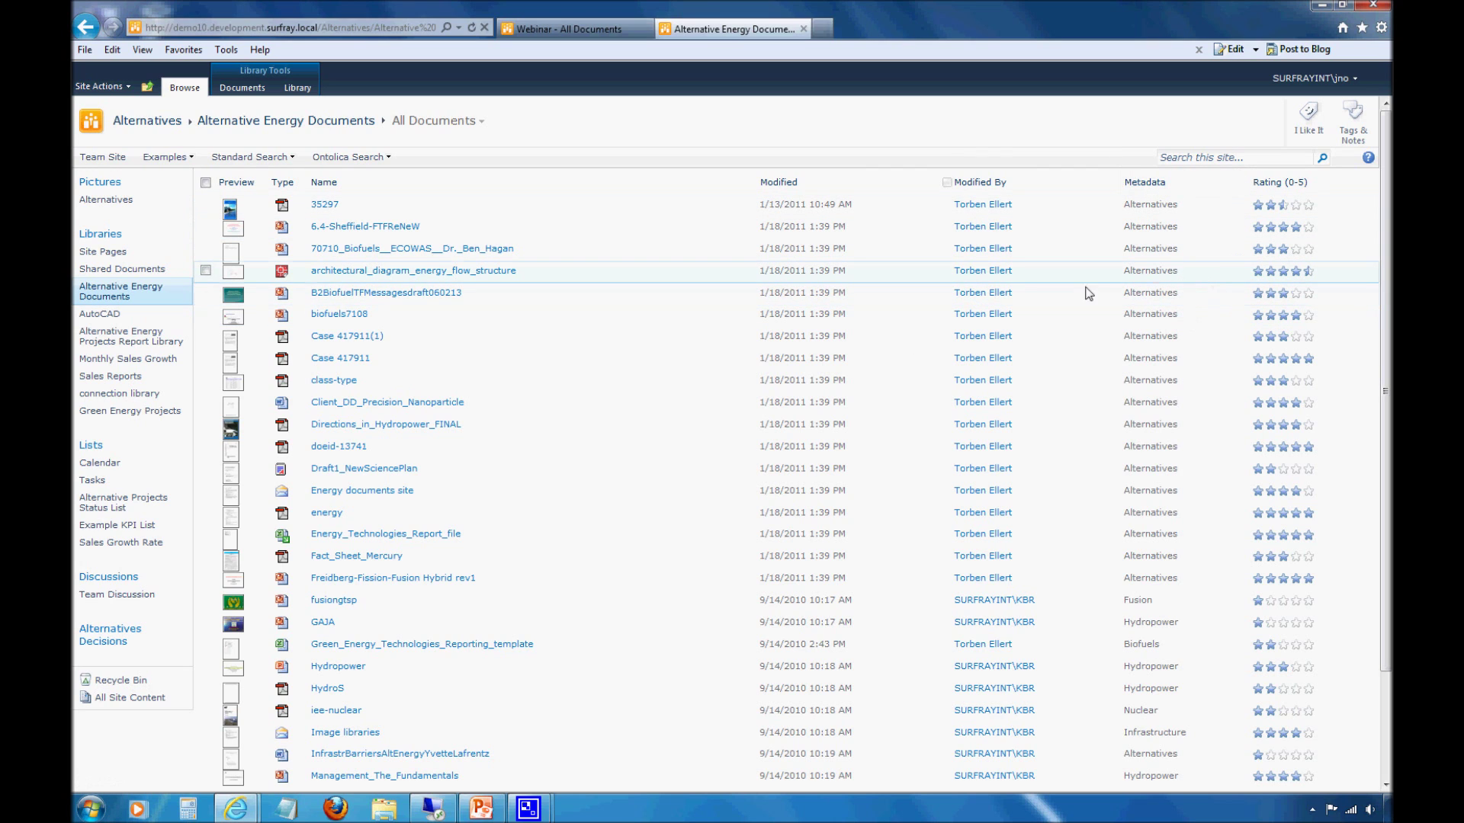
mouse_move(233, 231)
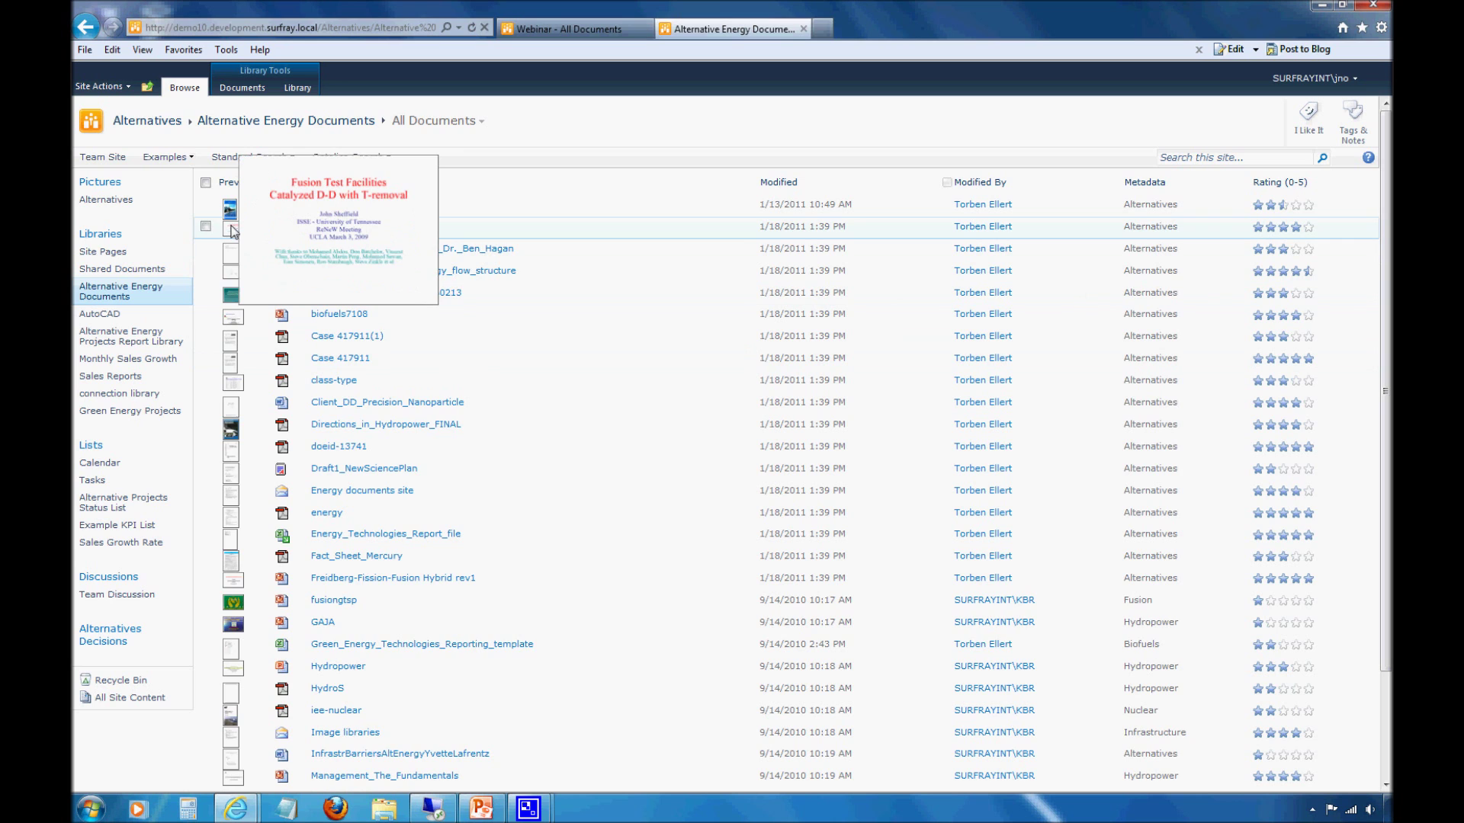
click(233, 229)
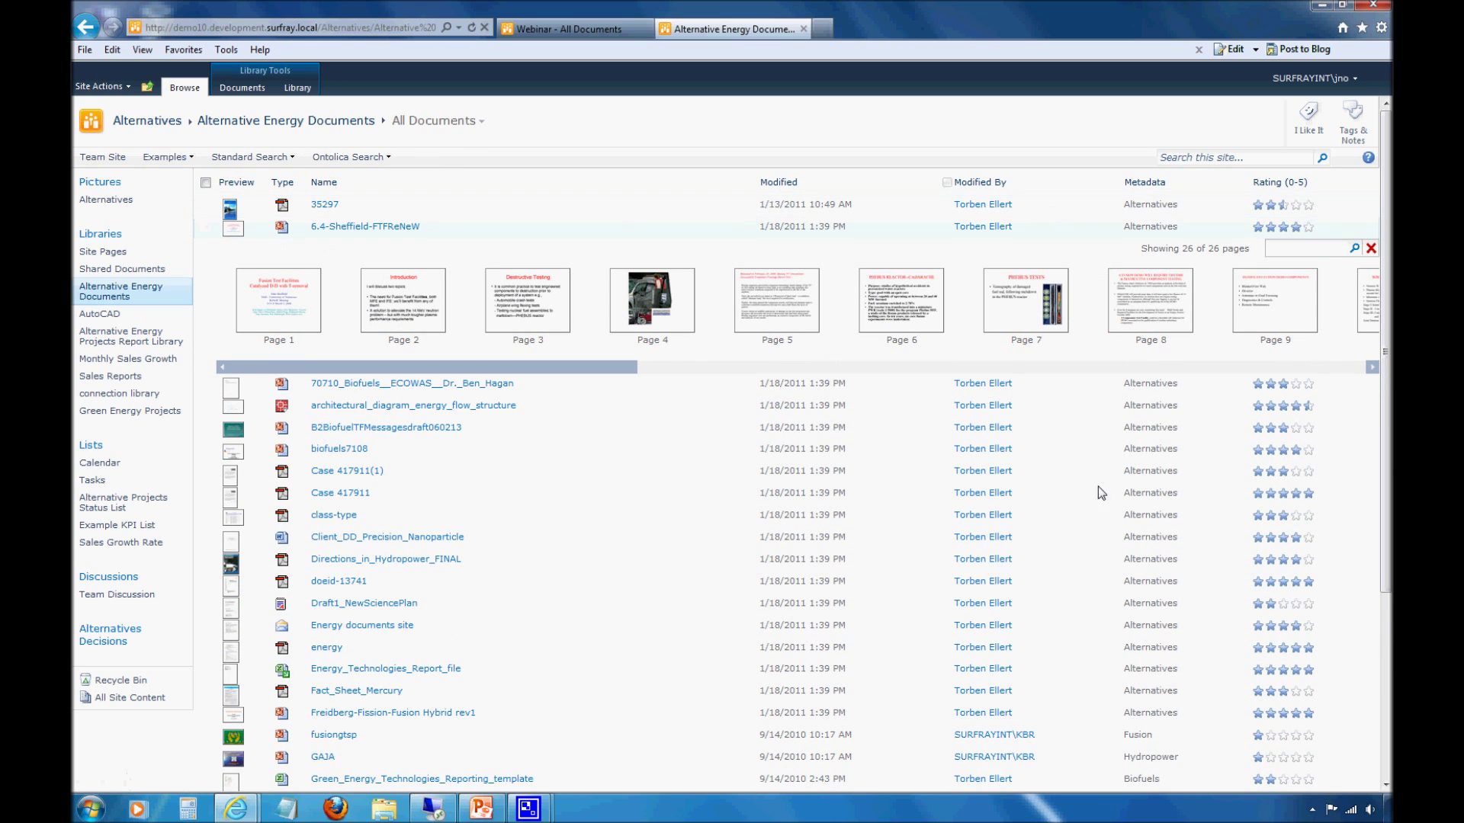
drag(447, 369, 324, 382)
click(1278, 280)
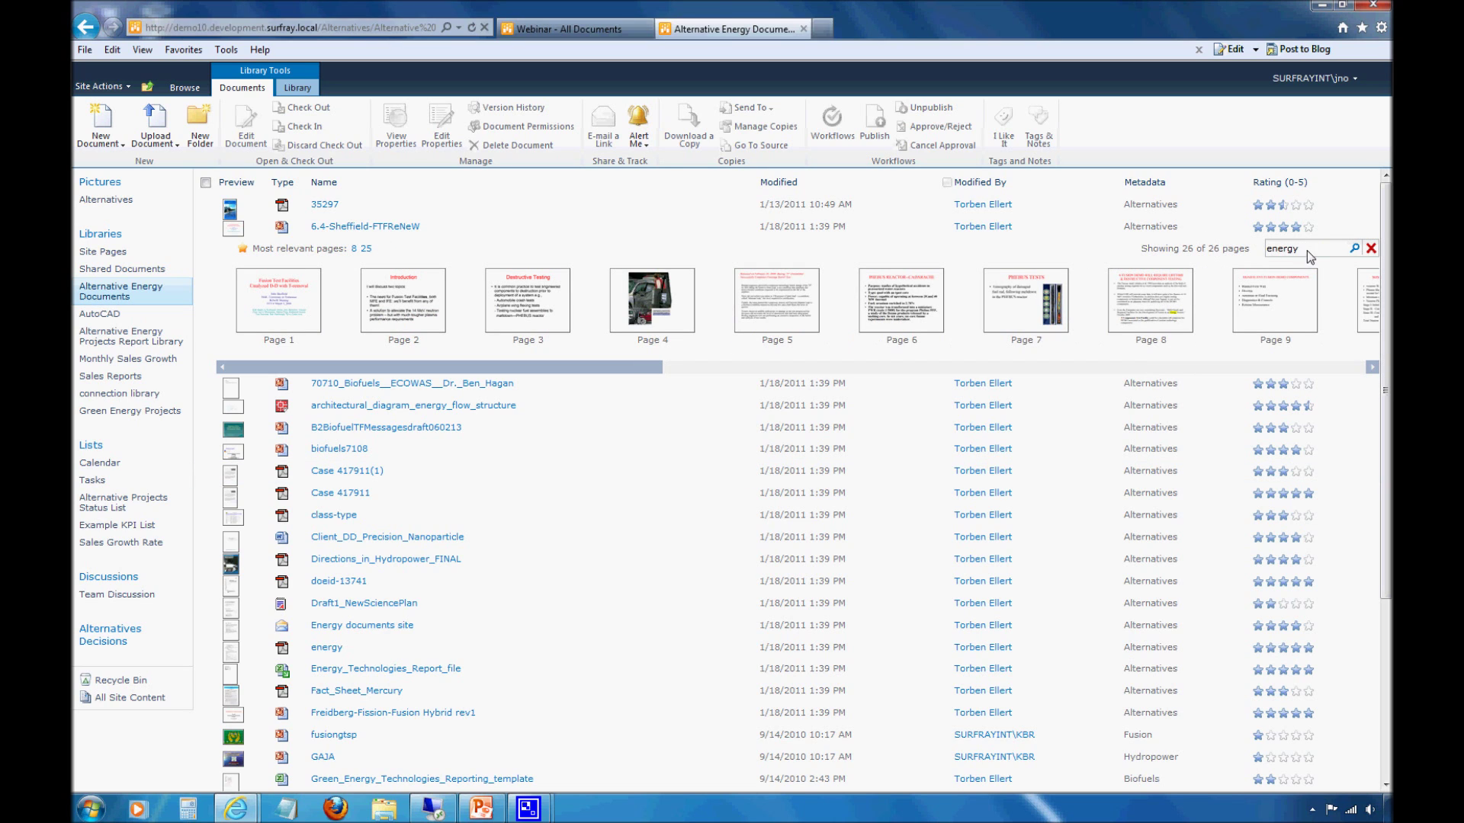
mouse_move(1307, 250)
mouse_down()
mouse_move(1250, 256)
mouse_move(1304, 253)
mouse_up()
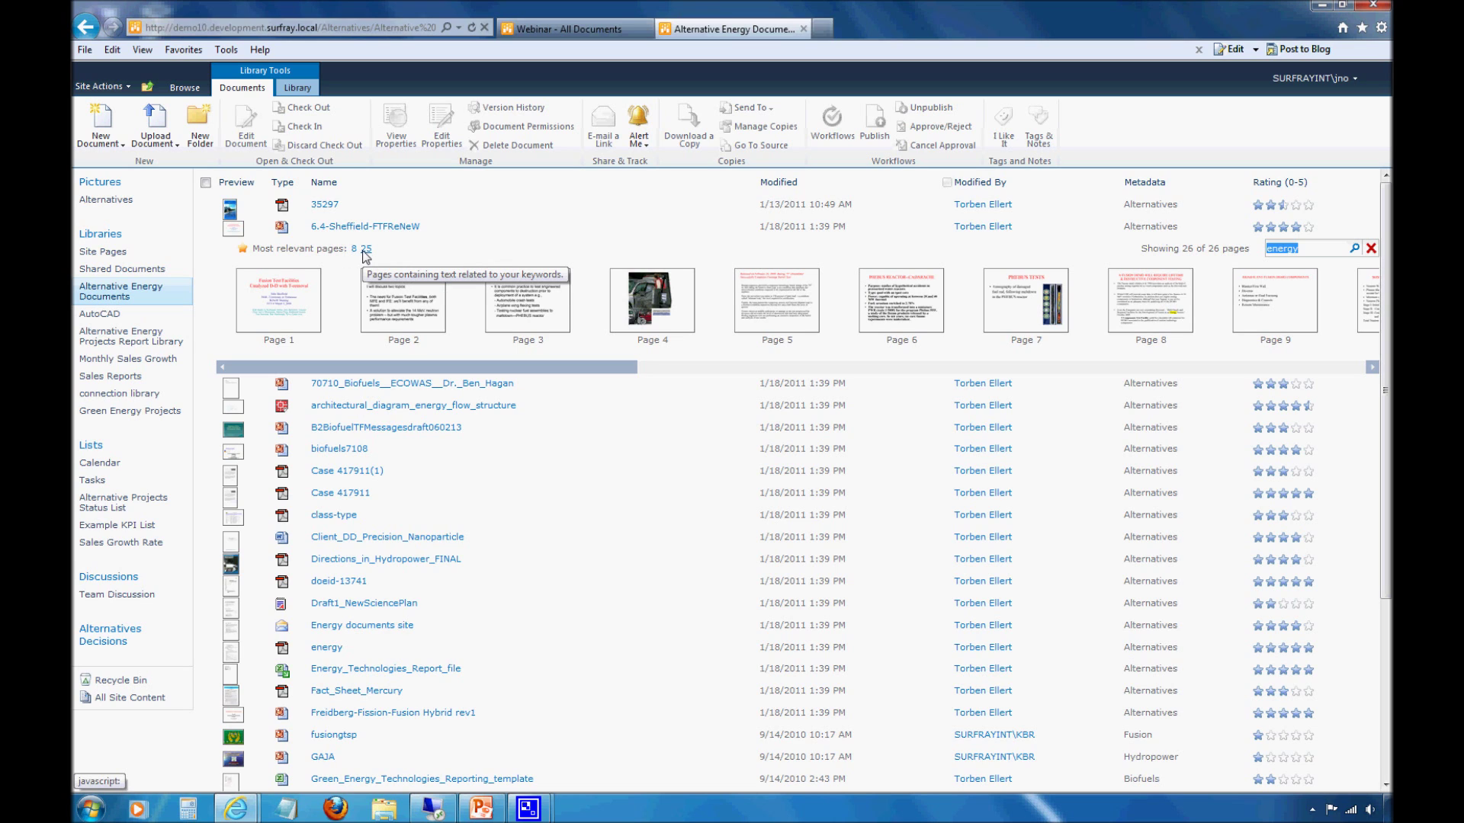
View relevant page 25 of 6.4-Sheffield-FTFReNeW full-screen, then close the preview.
click(366, 250)
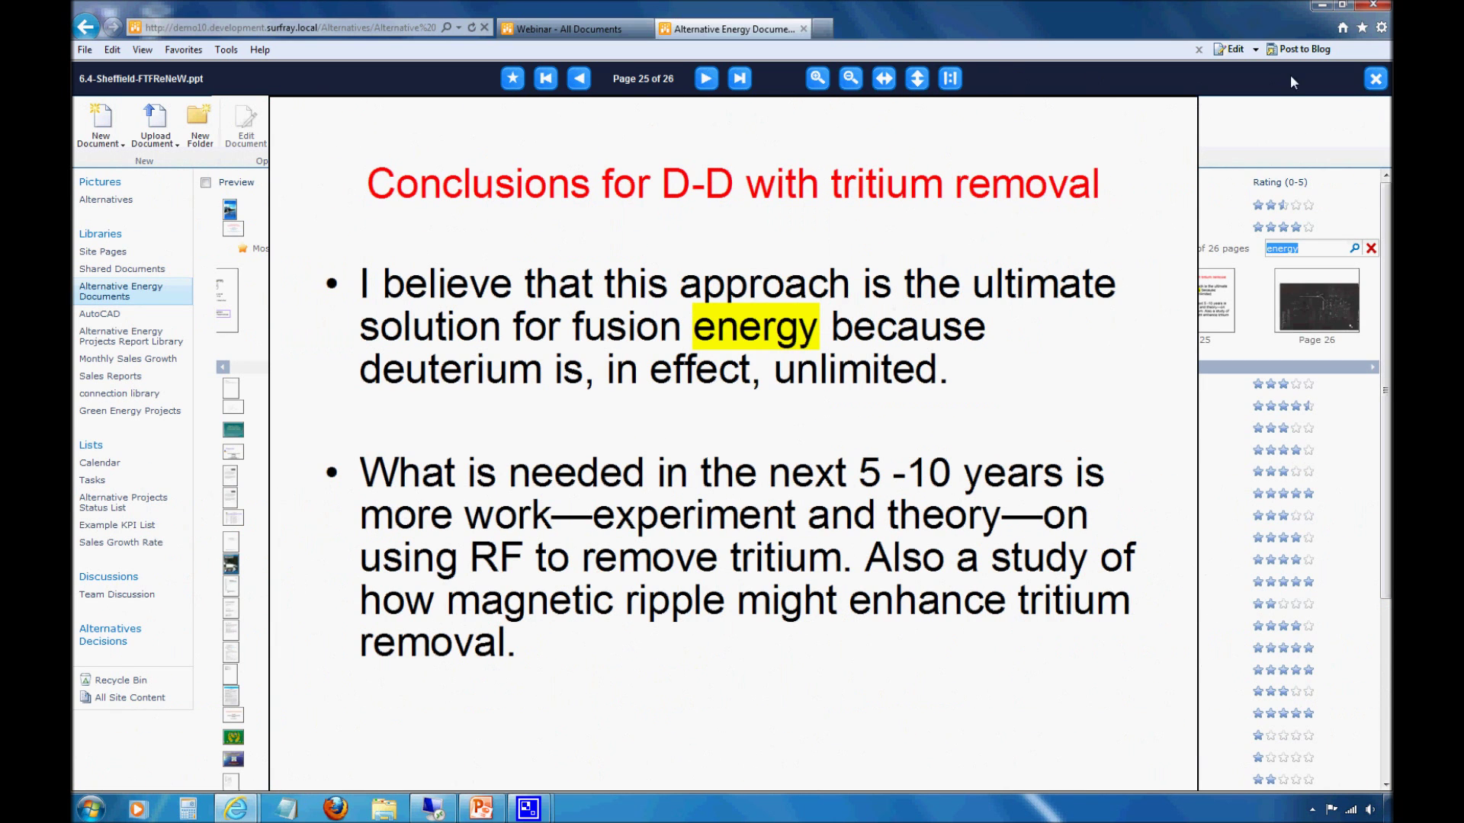
click(1375, 77)
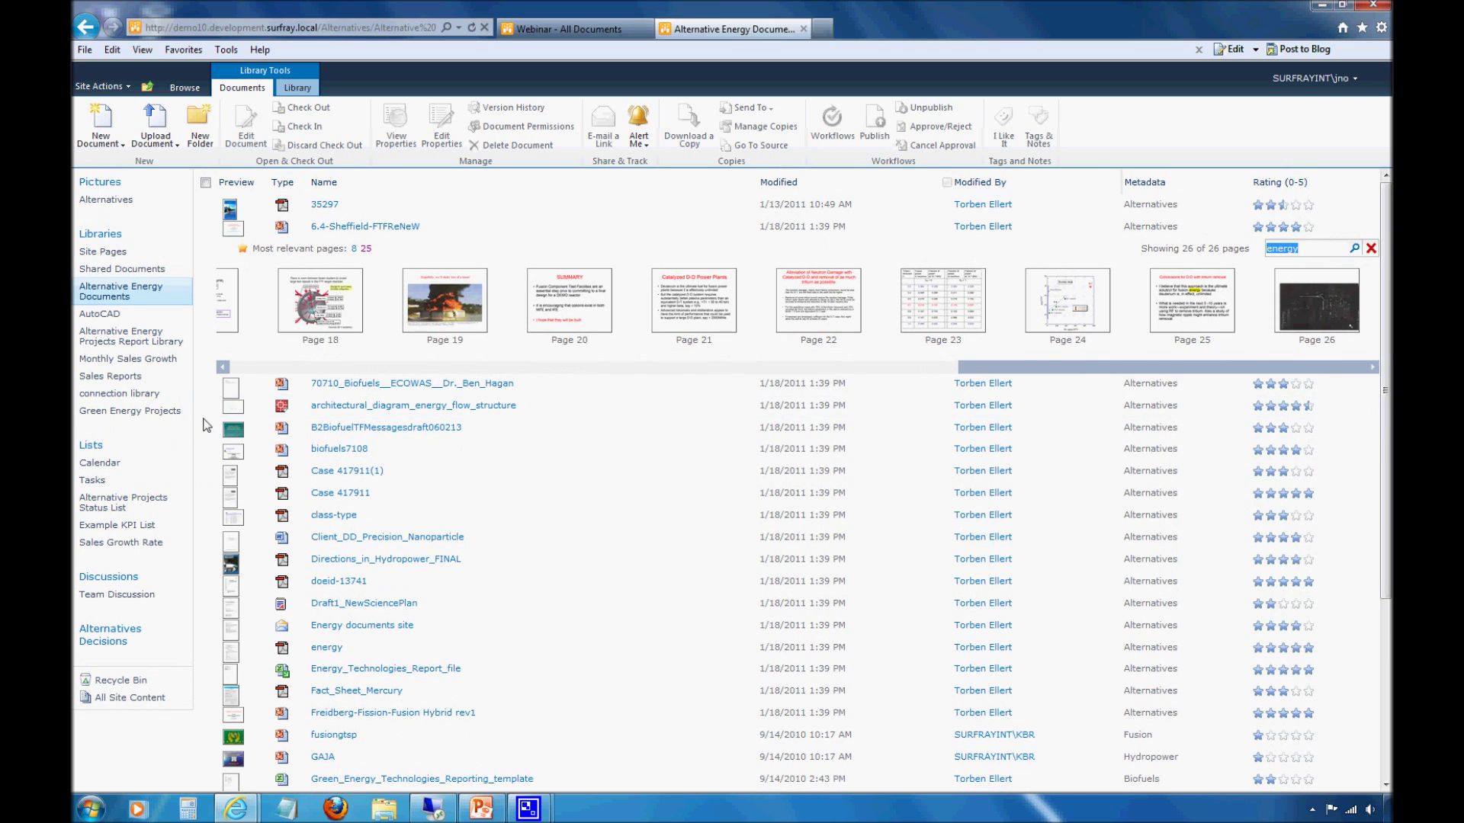
Expand the architectural_diagram_energy_flow_structure.dwg thumbnails and view Page 1 full-screen.
click(236, 405)
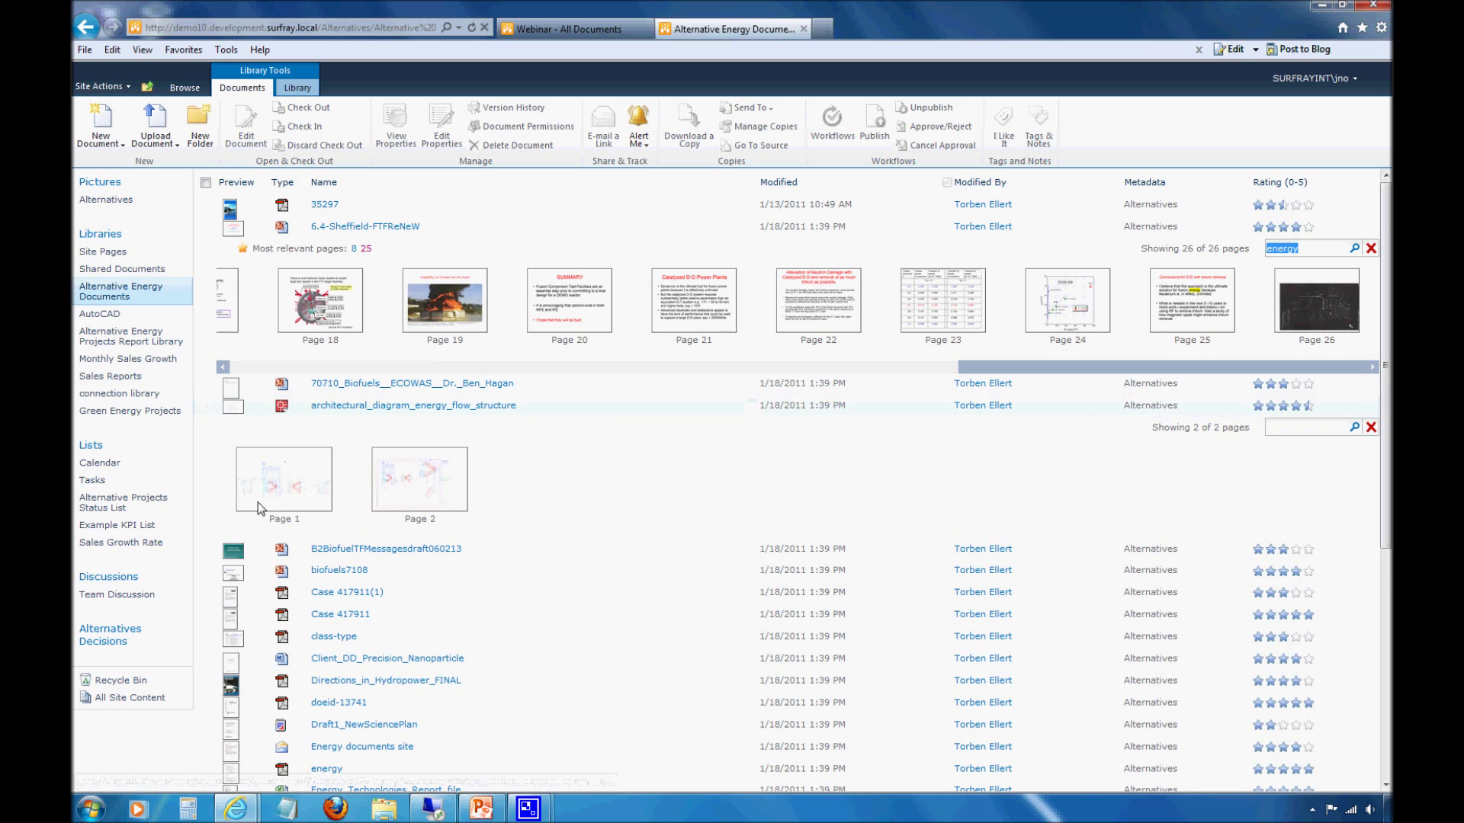
mouse_move(259, 507)
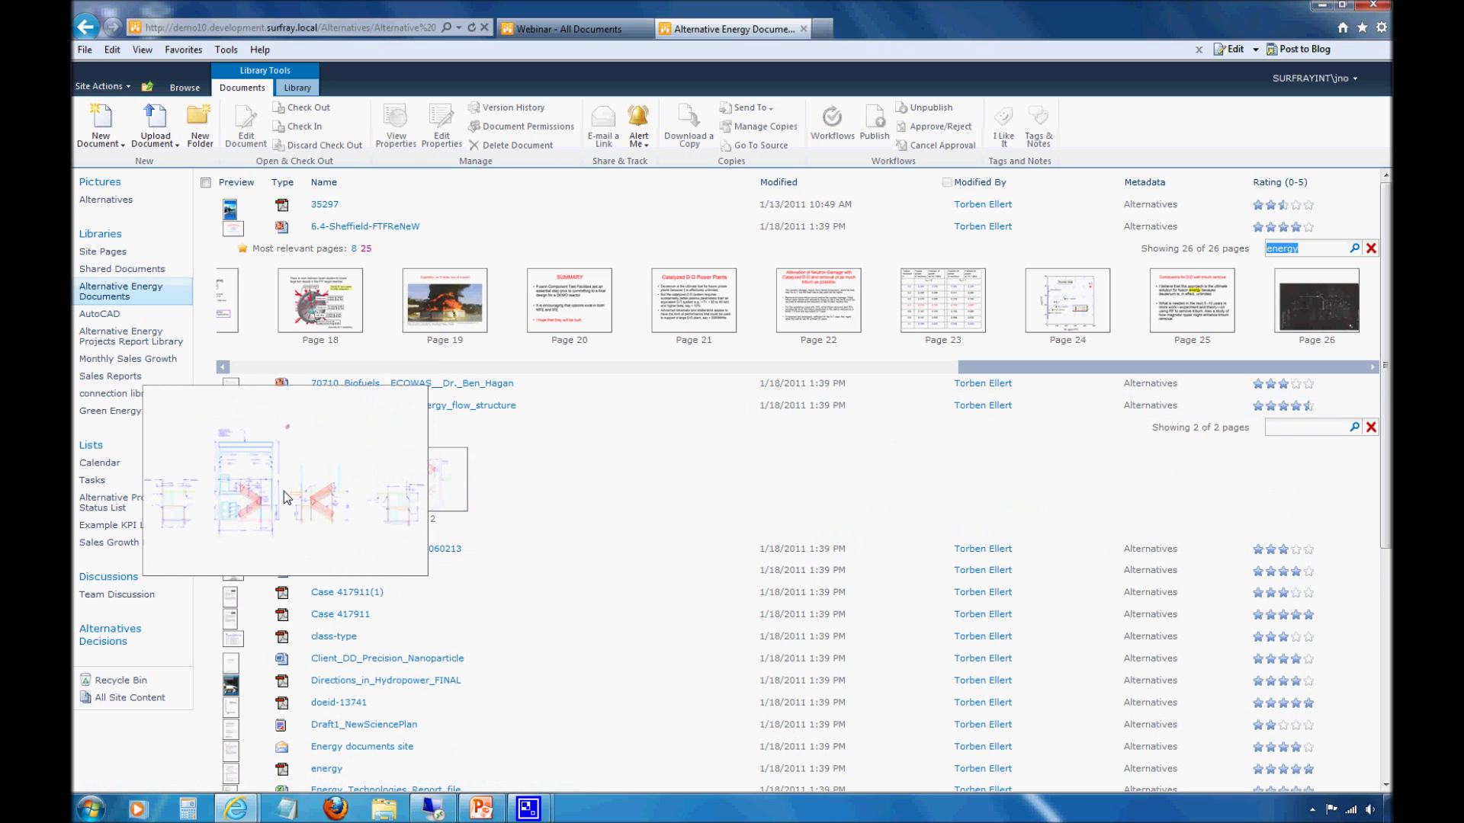
click(284, 494)
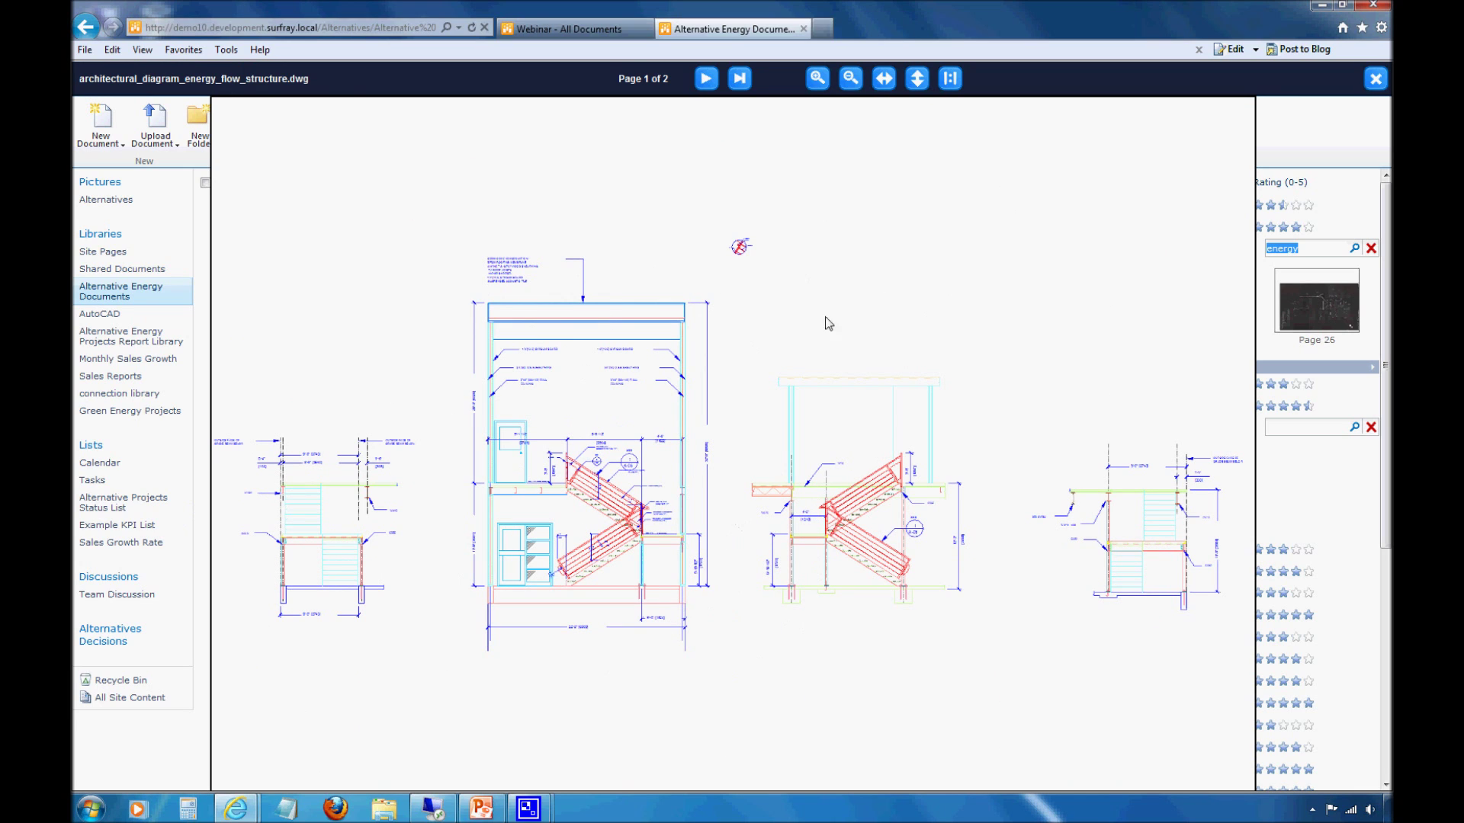
Zoom in and pan across both stair sections of the drawing, then zoom out and close the viewer.
scroll(785, 610, up, 5)
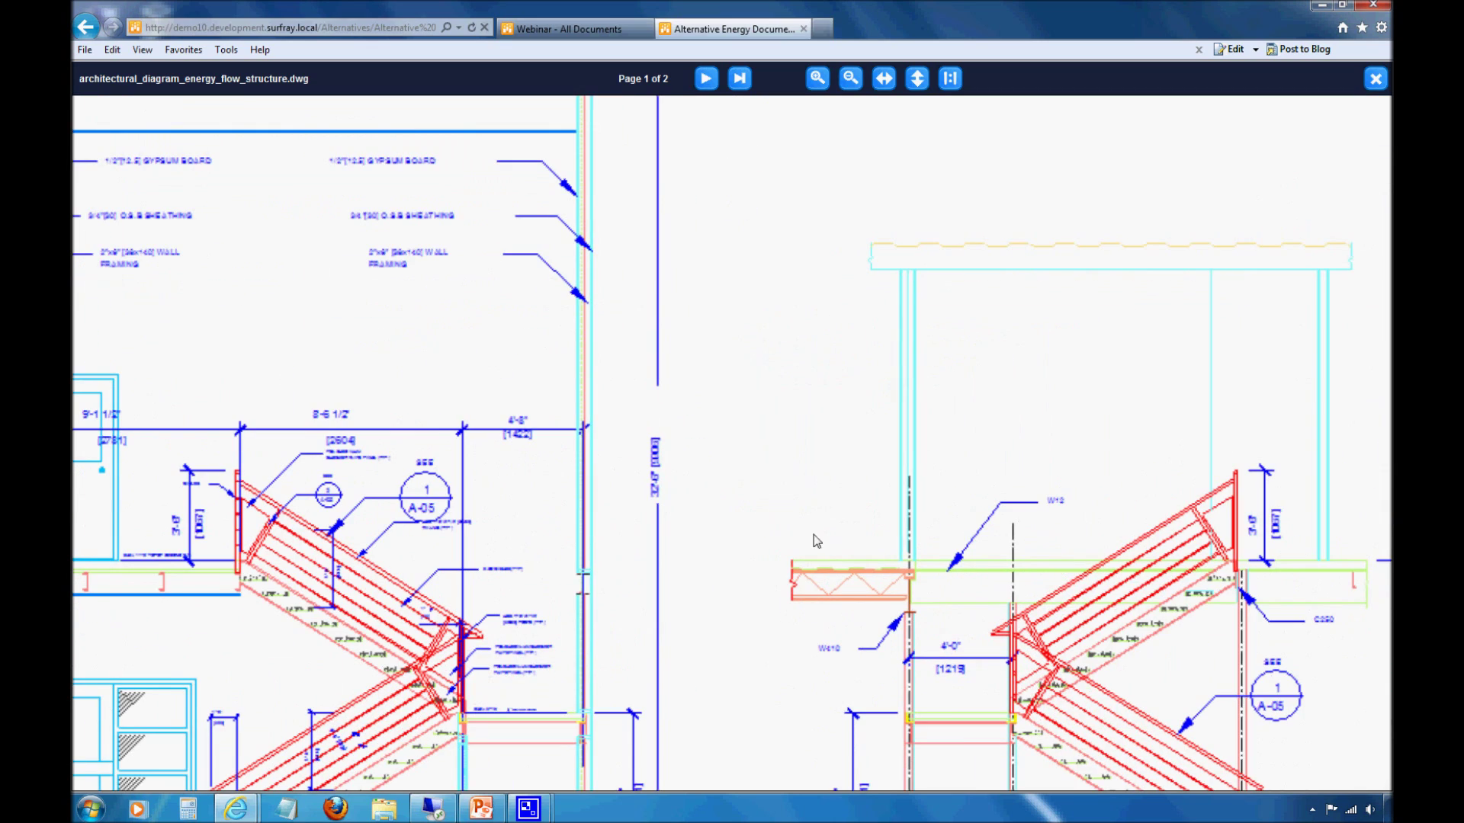
drag(663, 243, 358, 238)
drag(813, 461, 386, 582)
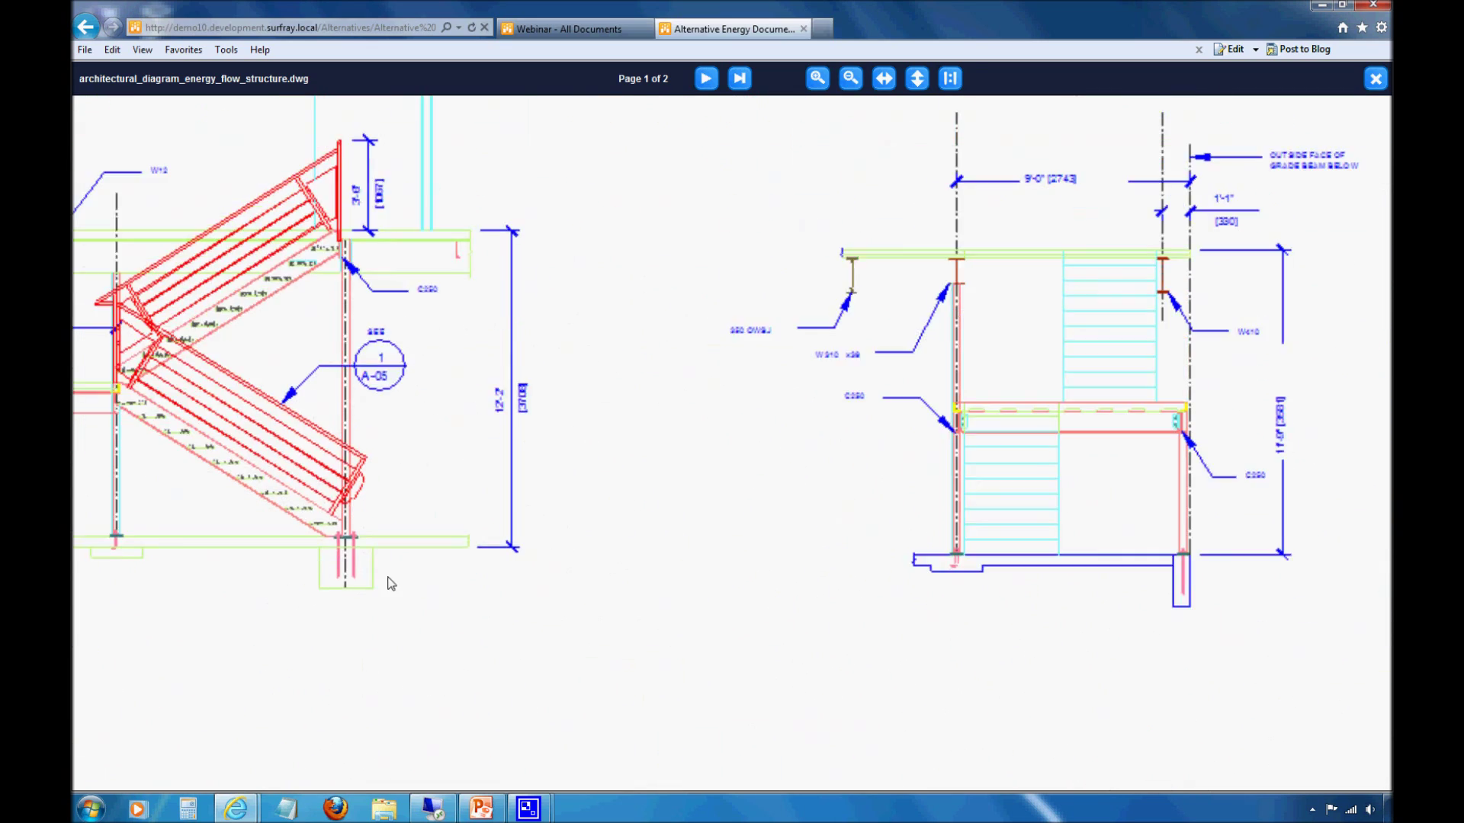
mouse_move(750, 537)
mouse_down()
mouse_move(1258, 389)
mouse_move(305, 305)
mouse_move(395, 323)
mouse_move(808, 515)
mouse_move(808, 545)
mouse_move(434, 350)
mouse_move(511, 433)
mouse_up()
scroll(771, 401, down, 2)
scroll(770, 395, down, 3)
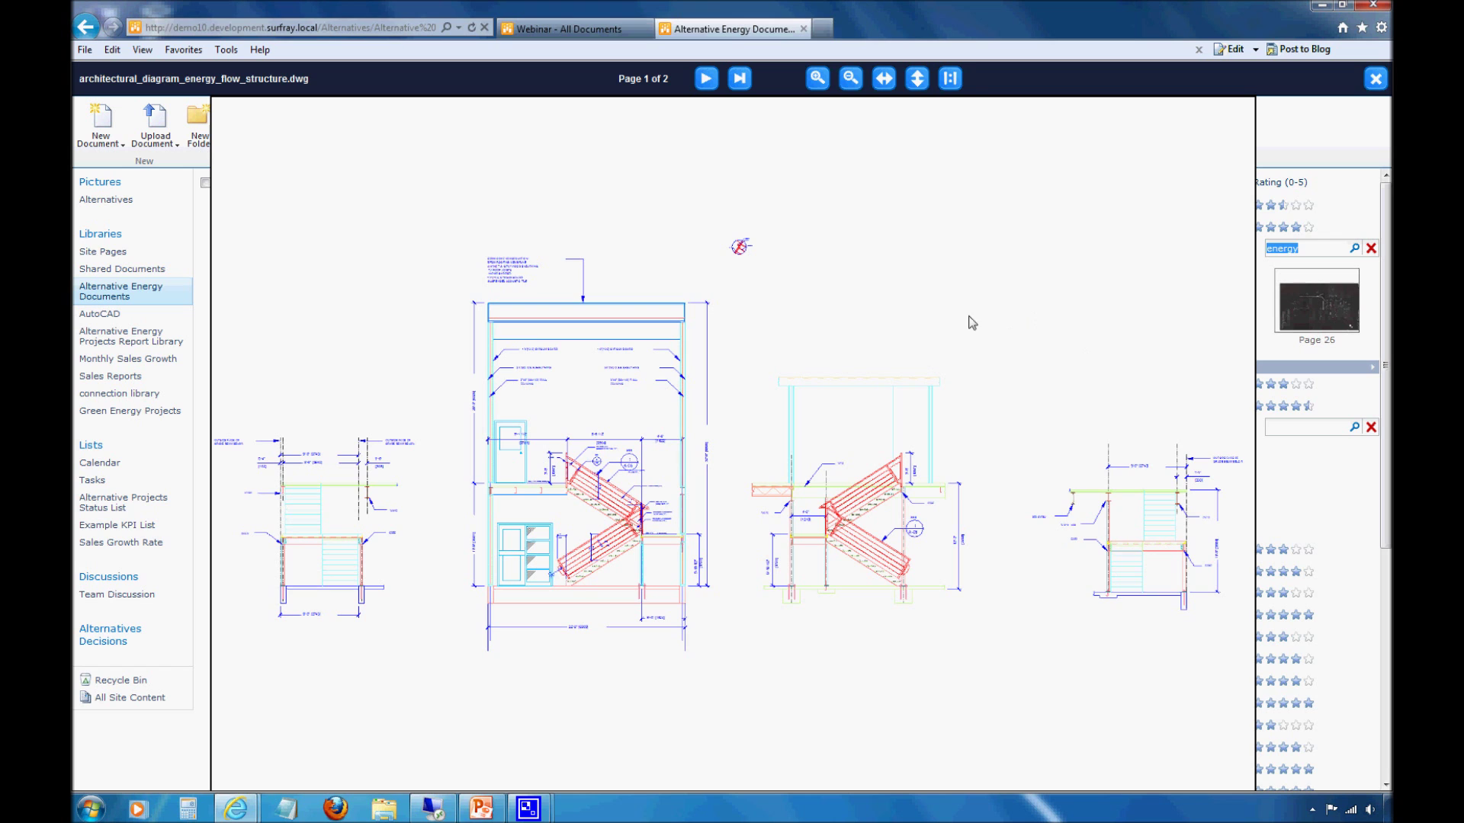
click(1284, 137)
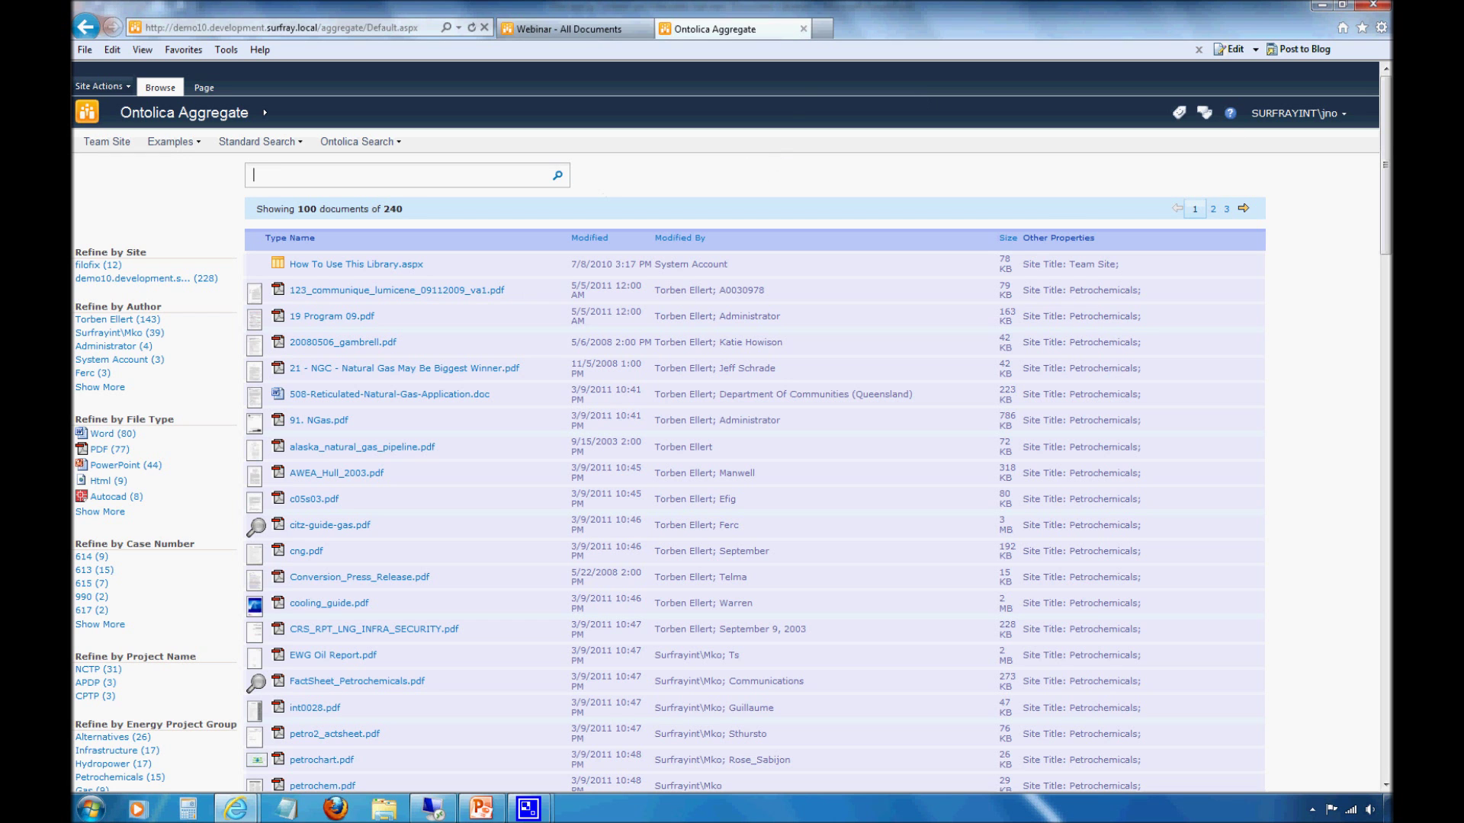
Browse through the Ontolica Aggregate results listing 100 of 240 documents.
drag(1385, 156, 1381, 173)
scroll(1381, 172, up, 1)
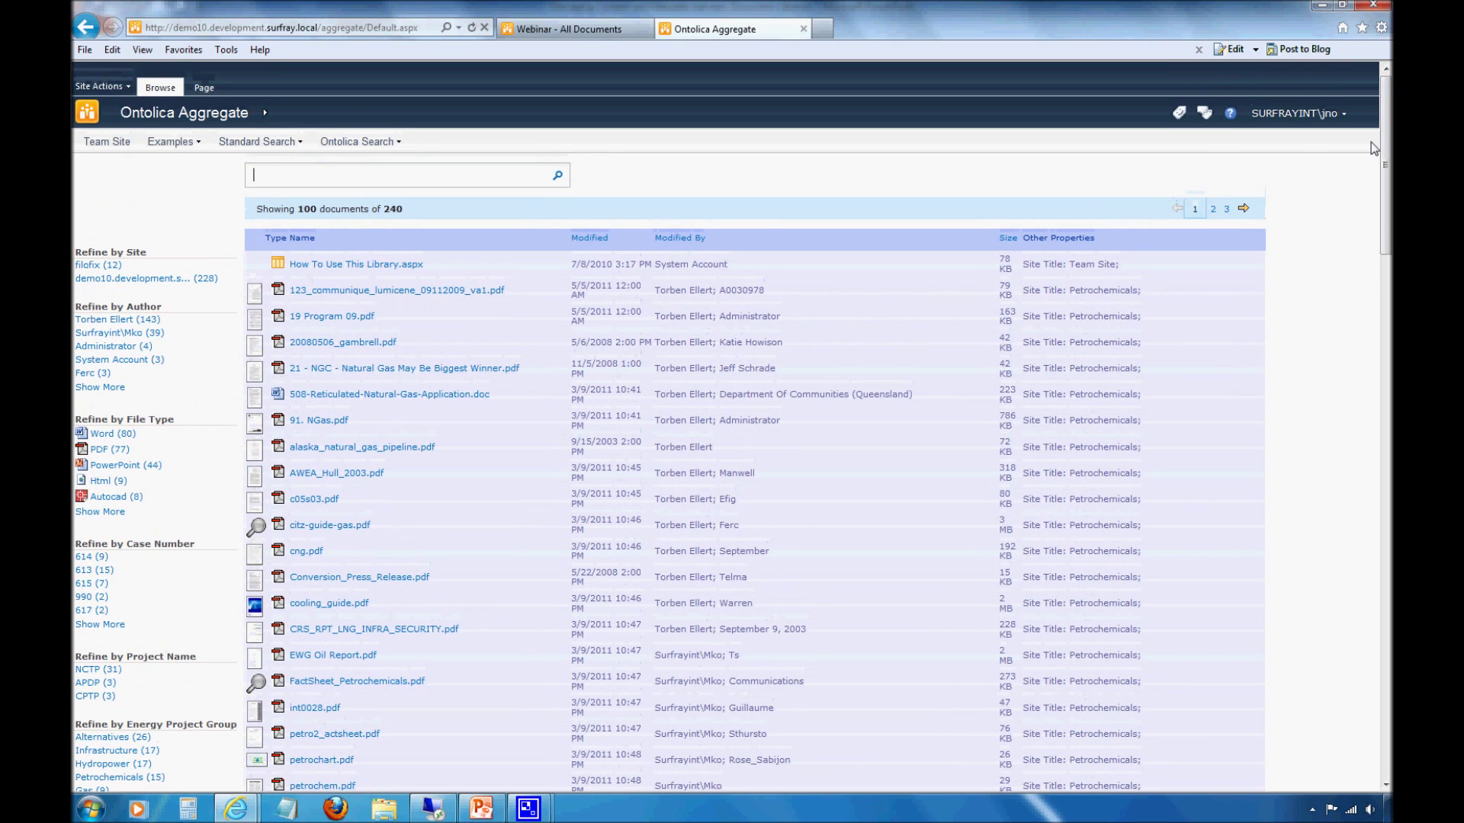
drag(1385, 211, 1385, 243)
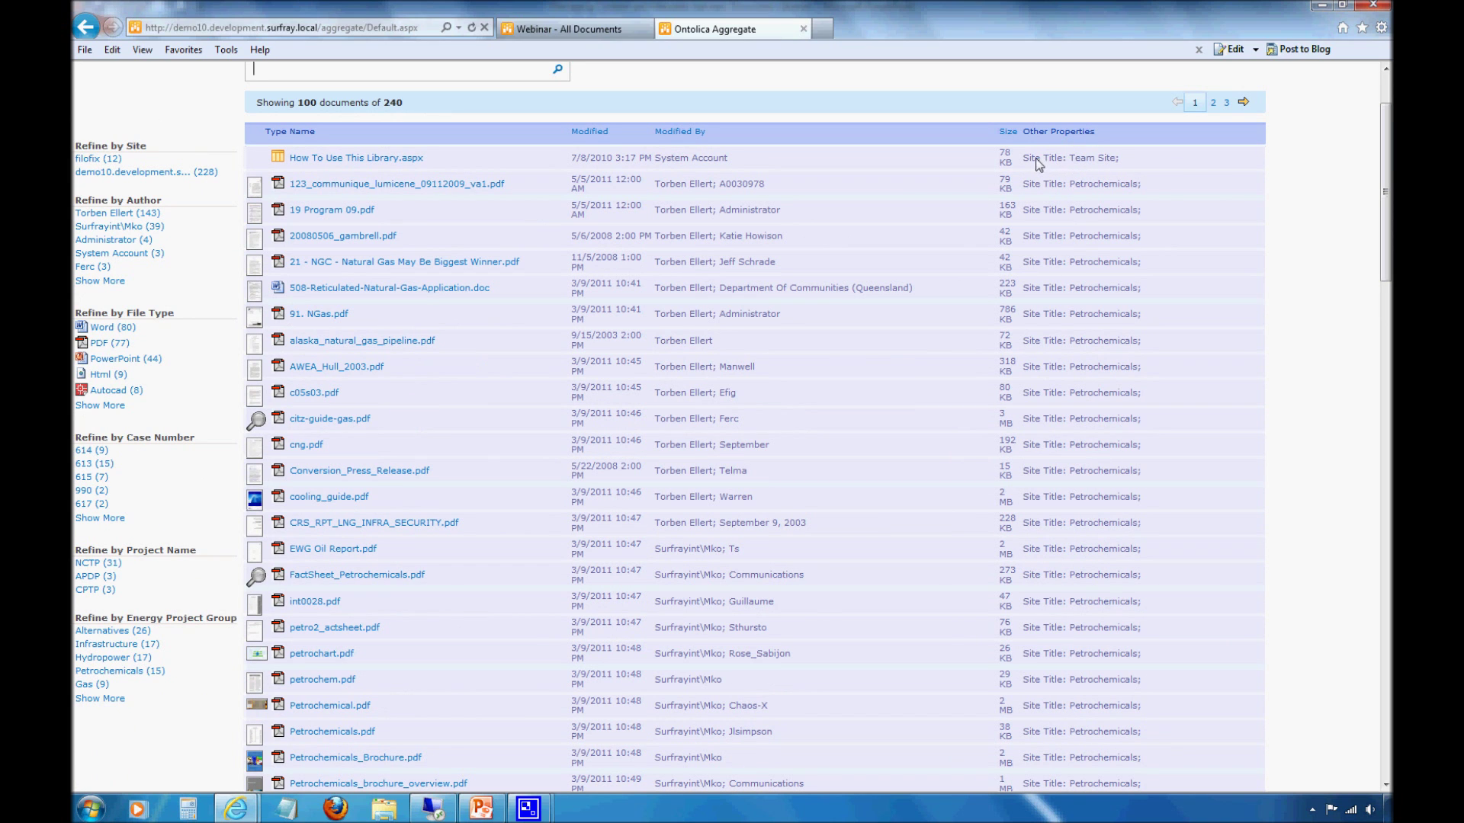
drag(1069, 159, 1117, 160)
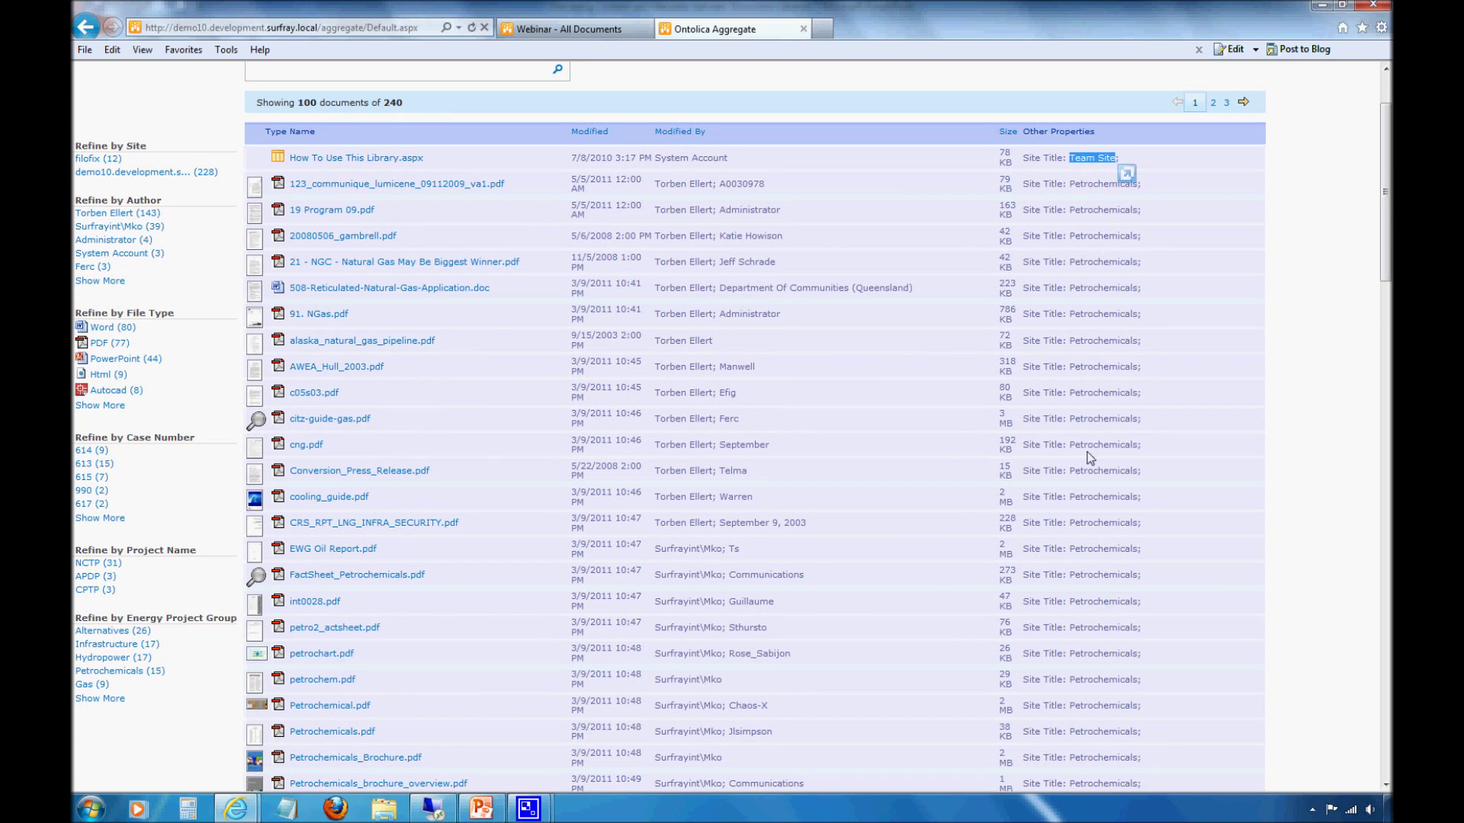
drag(1388, 253, 1388, 465)
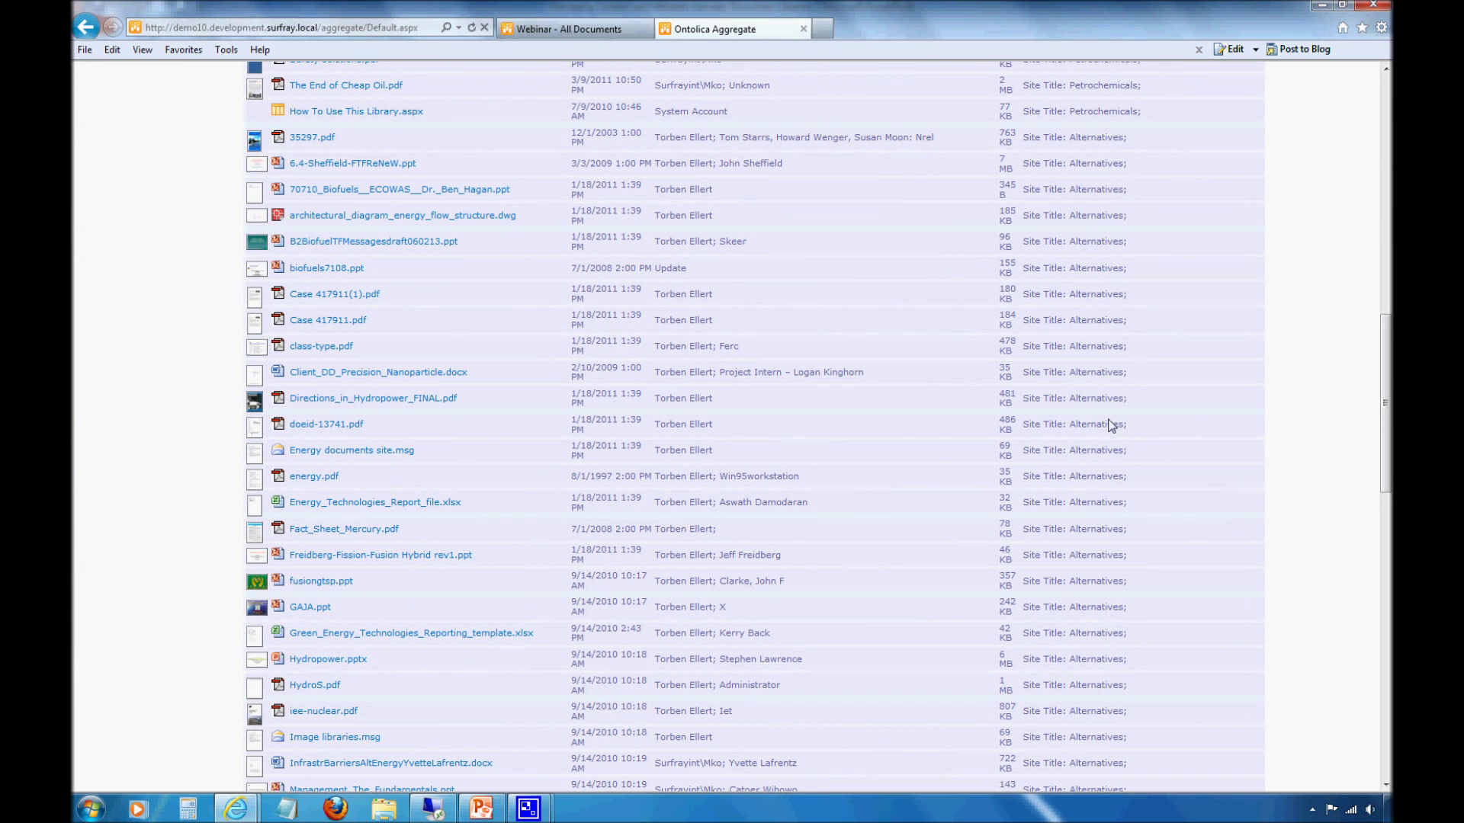
drag(1388, 422, 1386, 174)
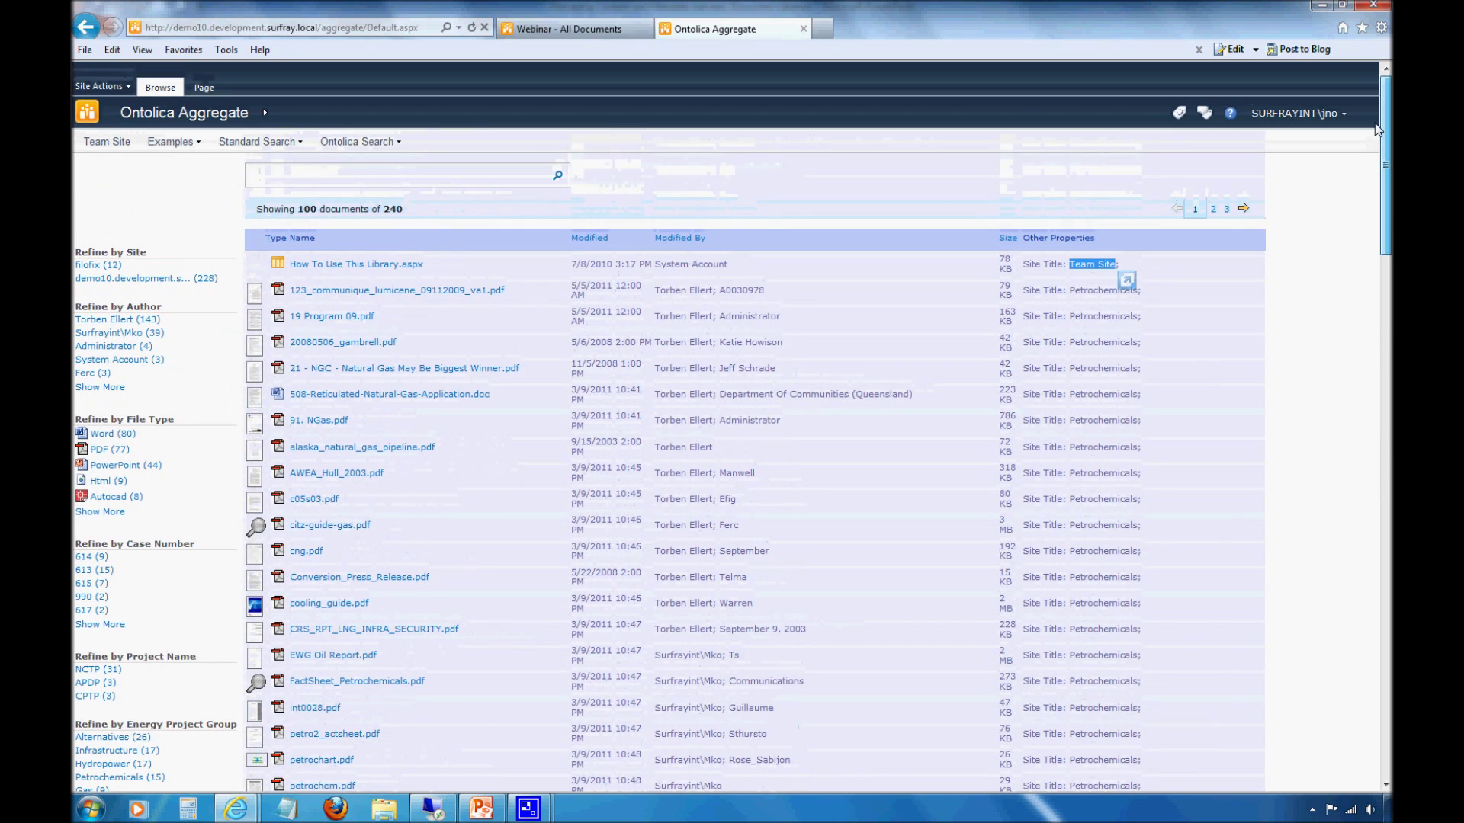
click(1126, 174)
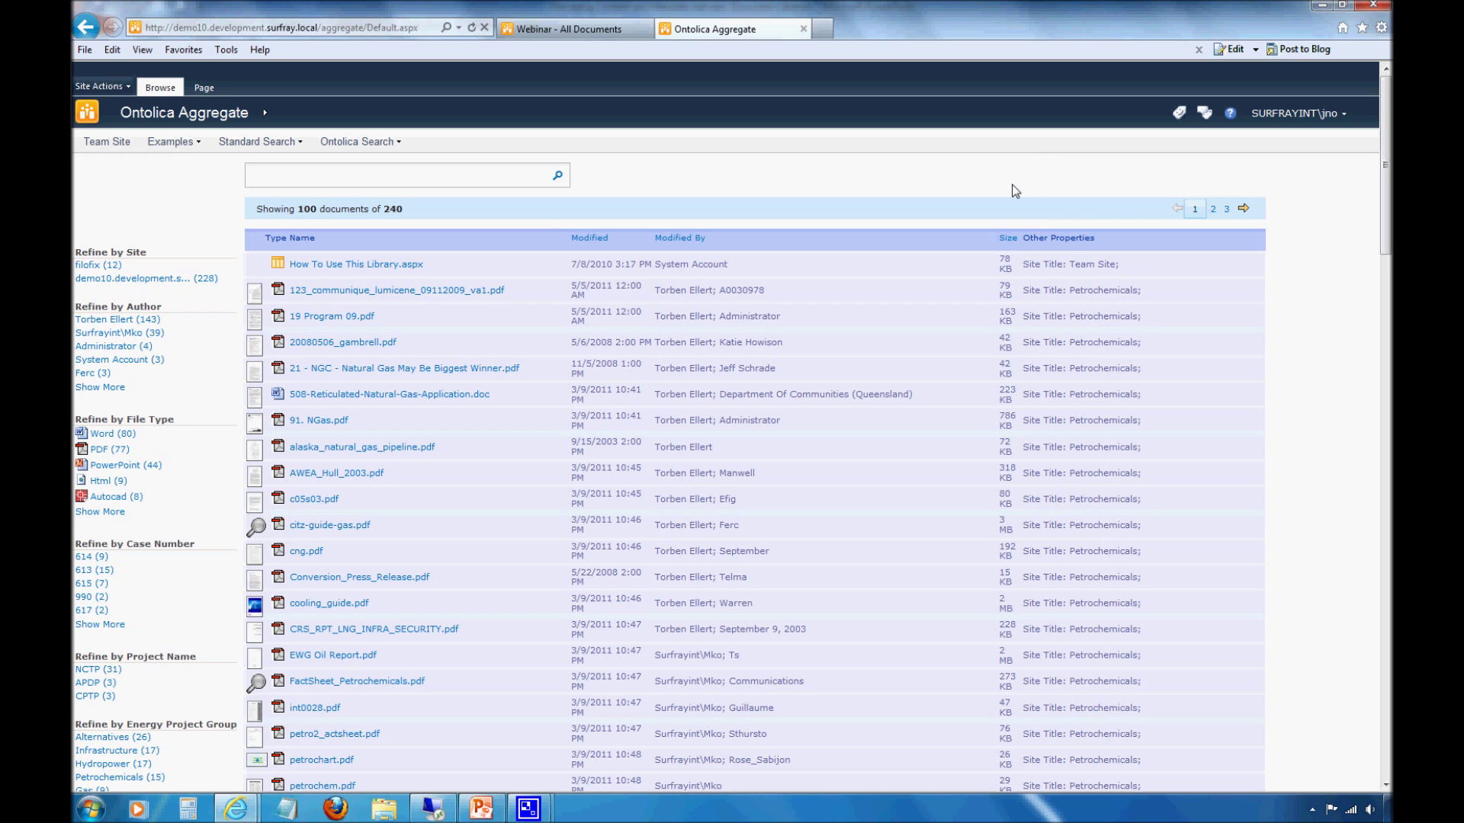
drag(1386, 199, 1388, 212)
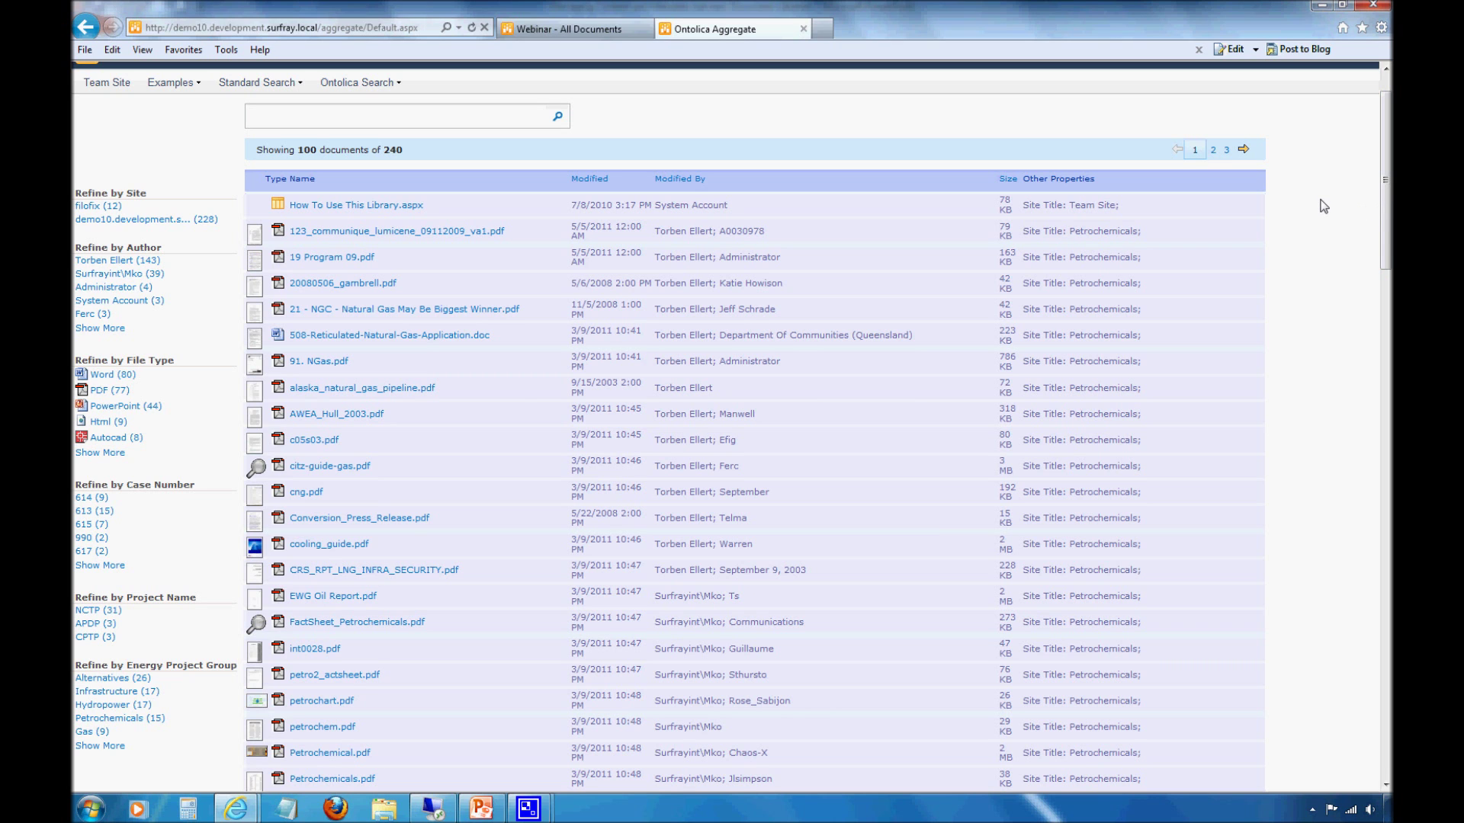
drag(1388, 196, 1388, 207)
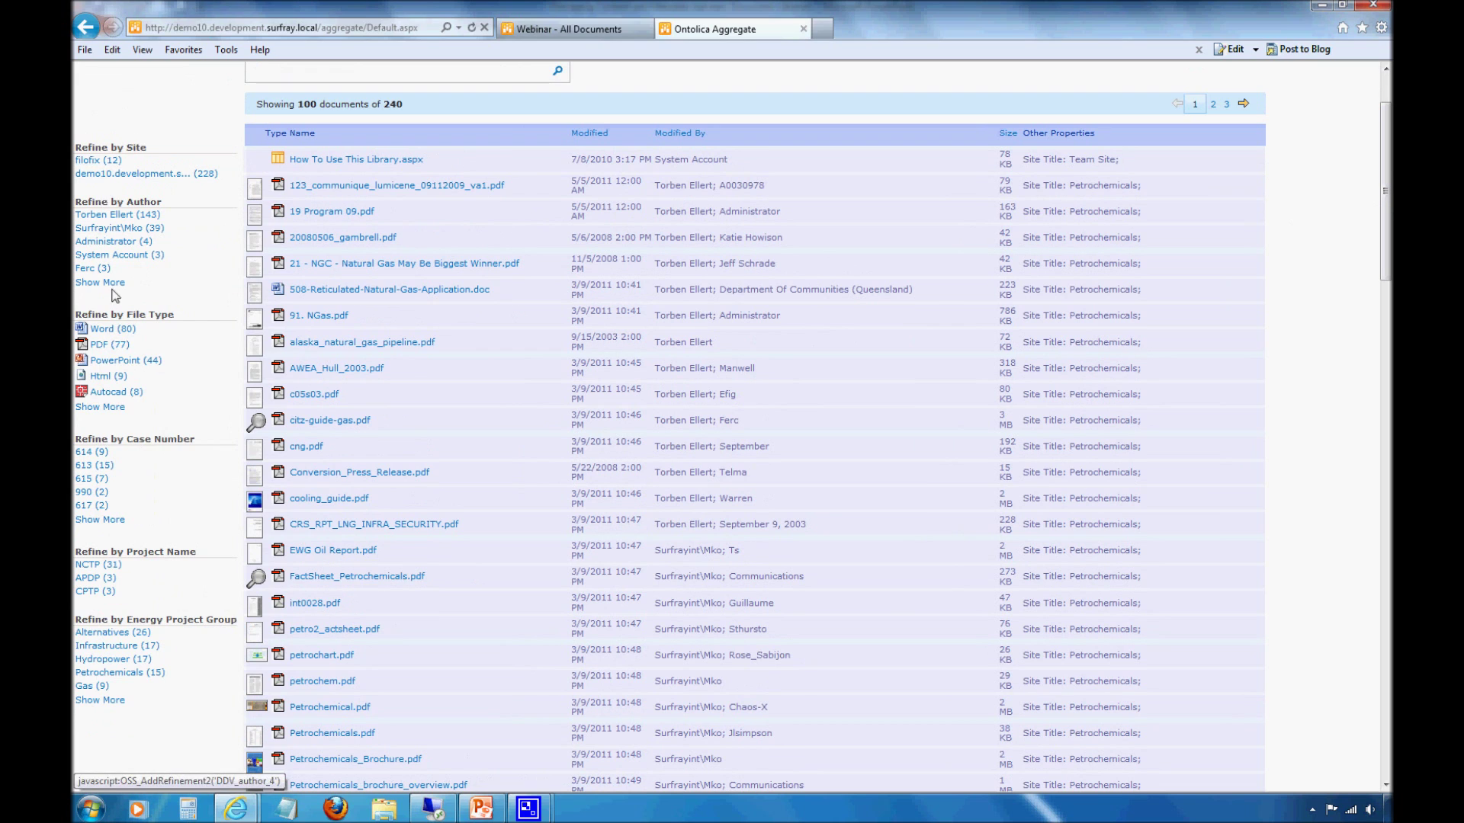
Narrow the results to the Alternative Energy Documents subsite (45), then remove all refinements.
click(109, 176)
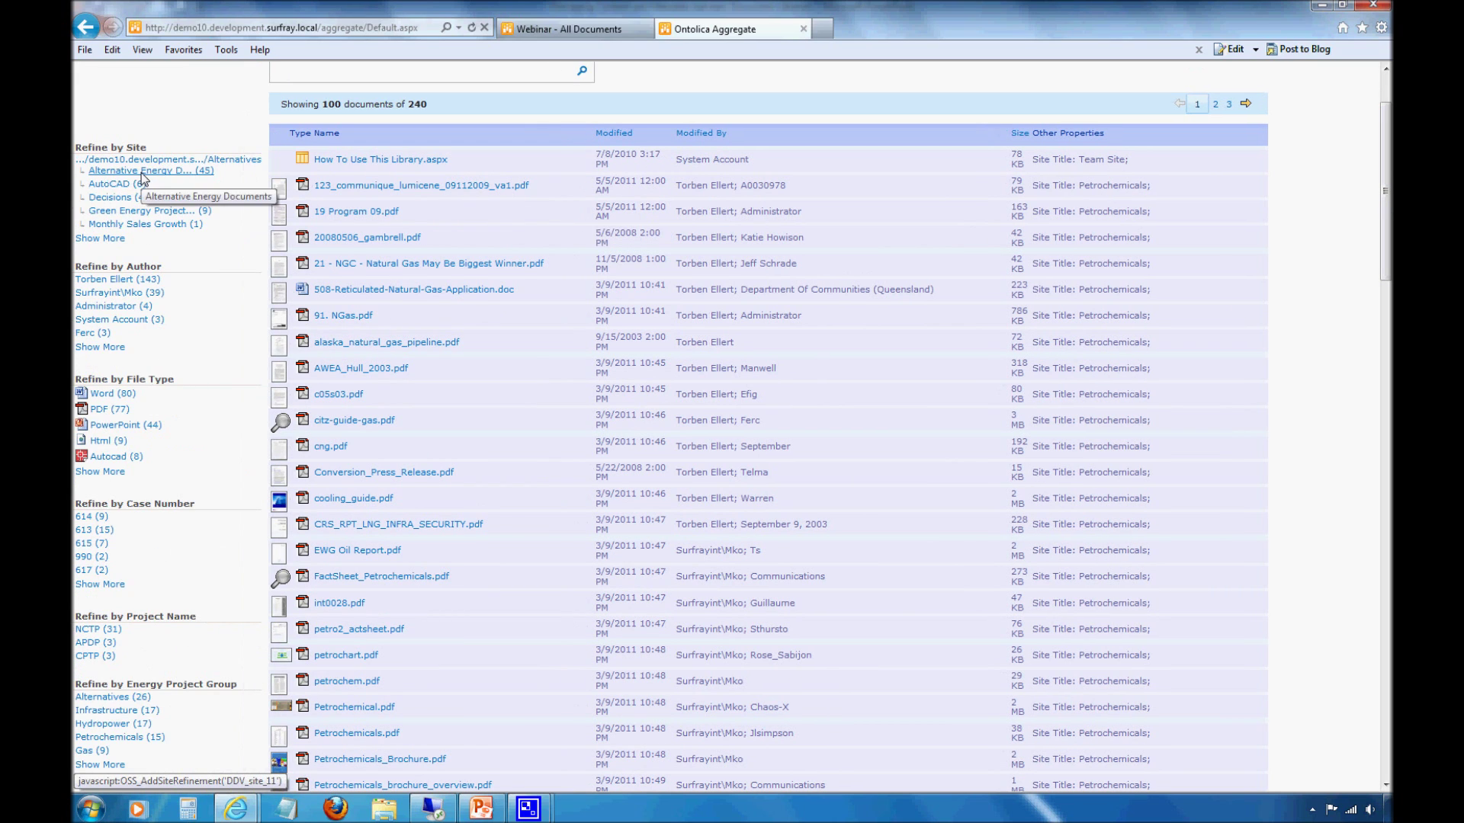
click(142, 176)
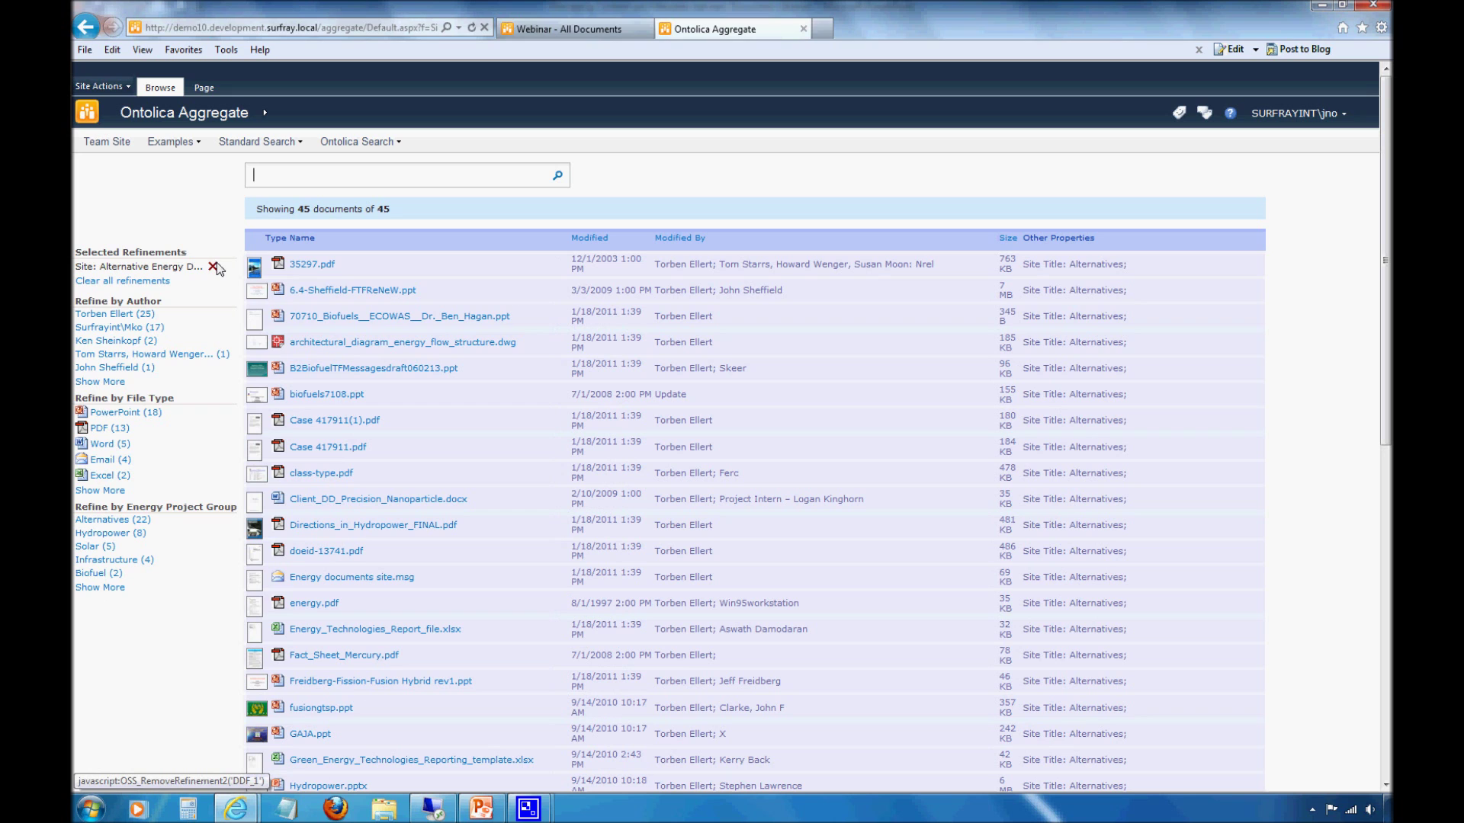
click(122, 281)
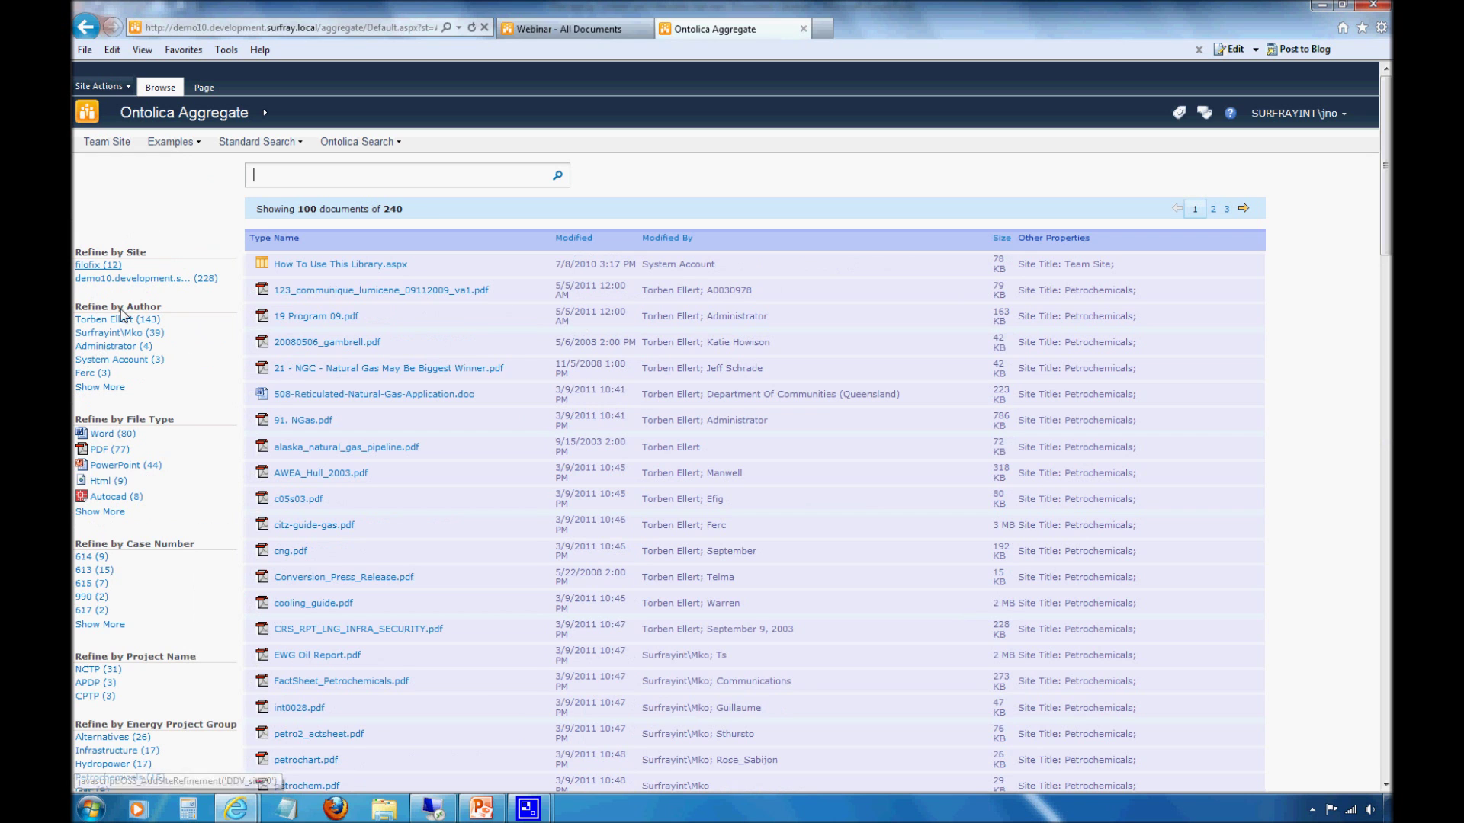
Filter the results to the Infrastructure project group (17 documents), then clear that refinement.
scroll(145, 263, down, 3)
scroll(153, 259, up, 2)
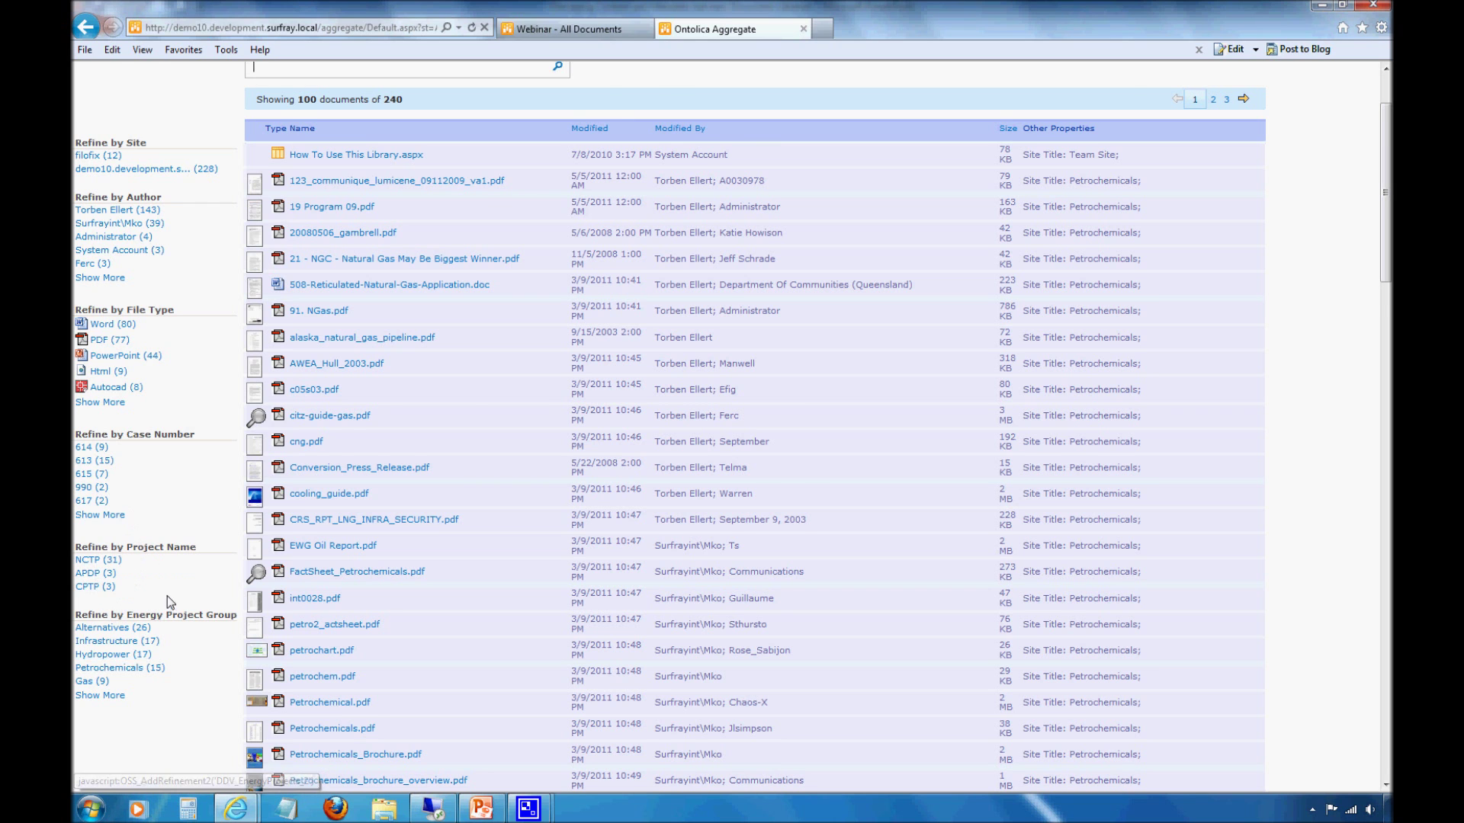
scroll(164, 598, down, 3)
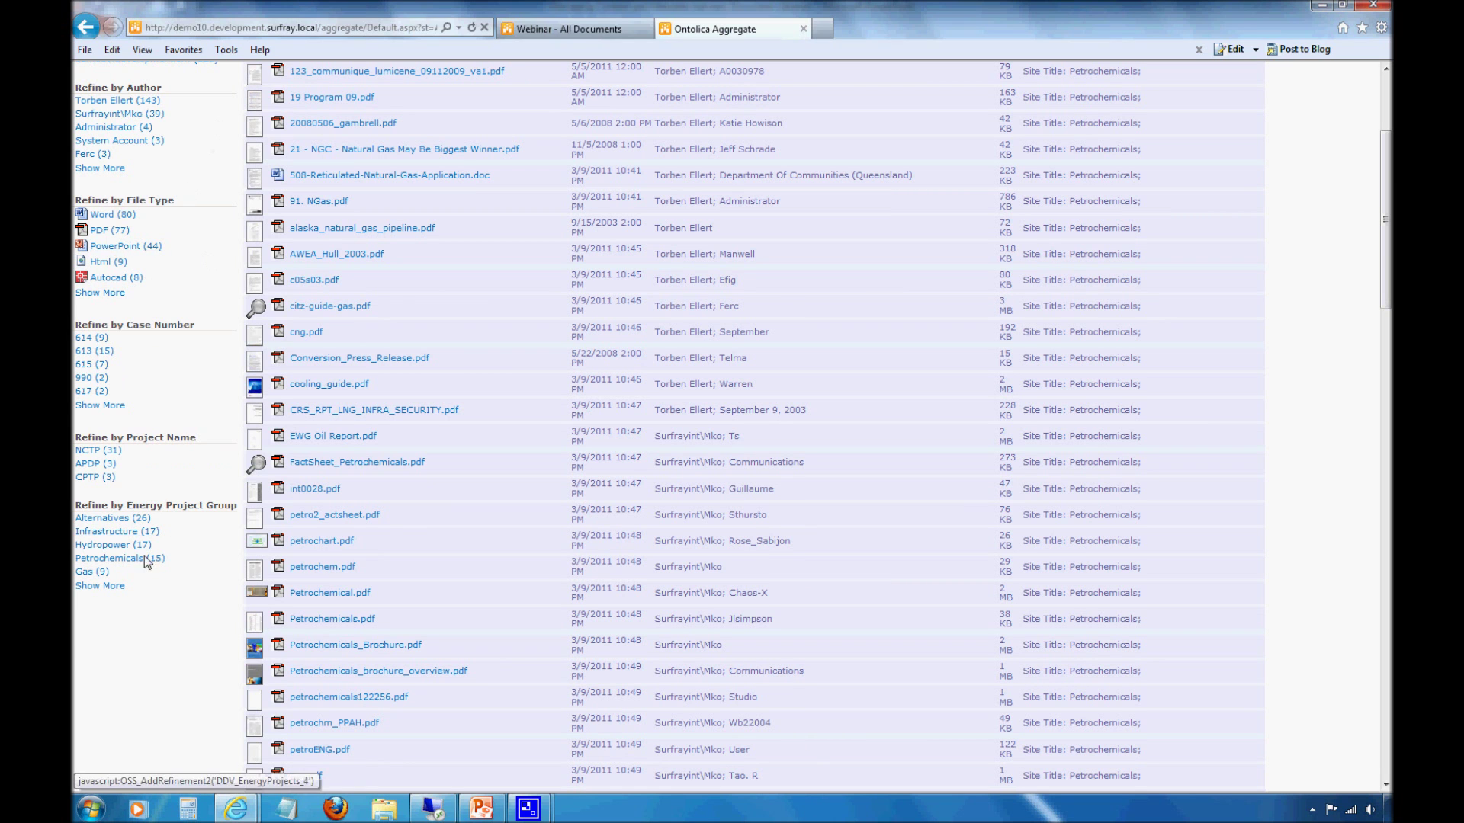
scroll(190, 386, up, 6)
scroll(183, 339, down, 3)
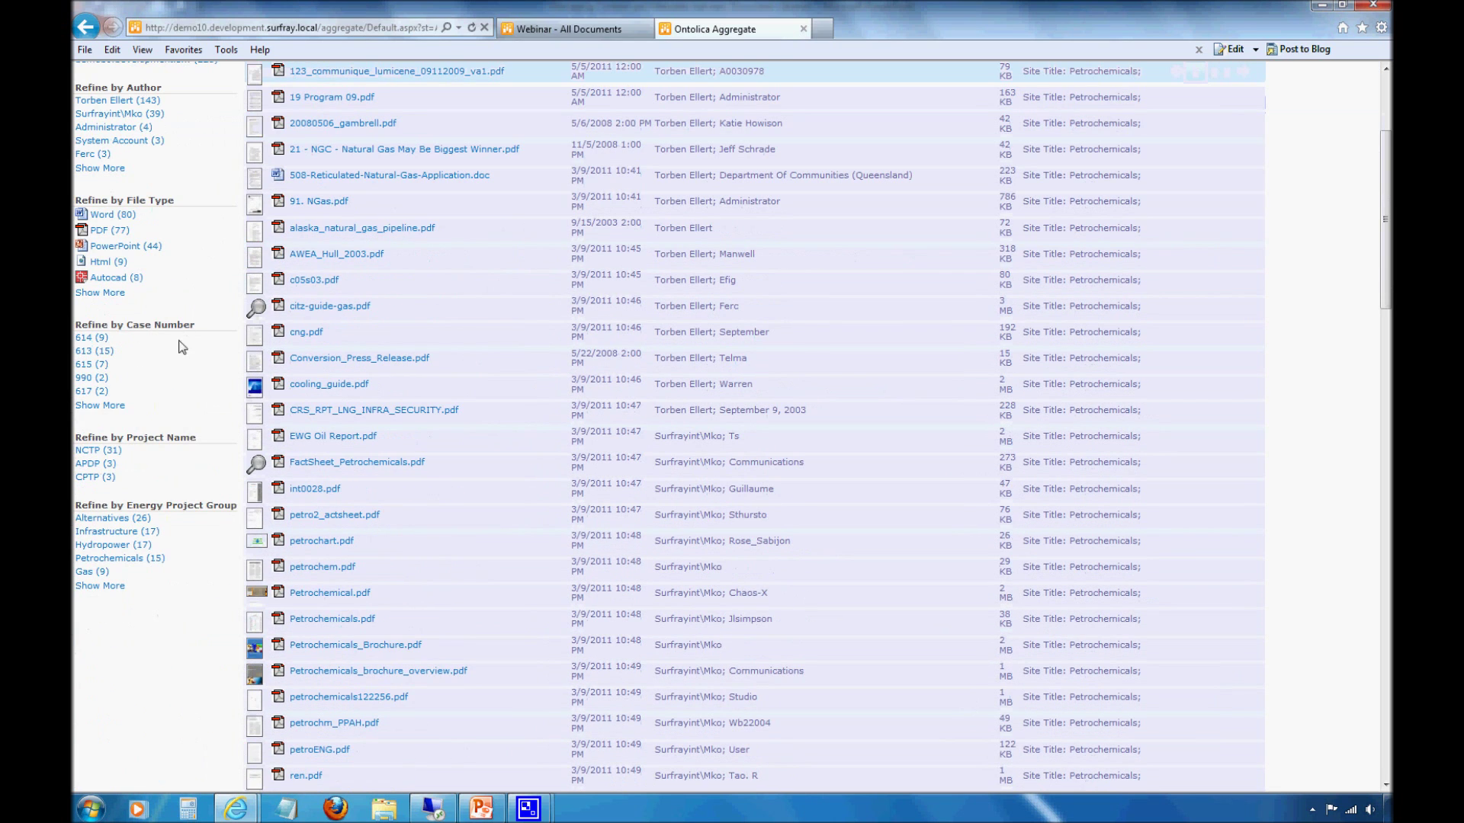
click(136, 531)
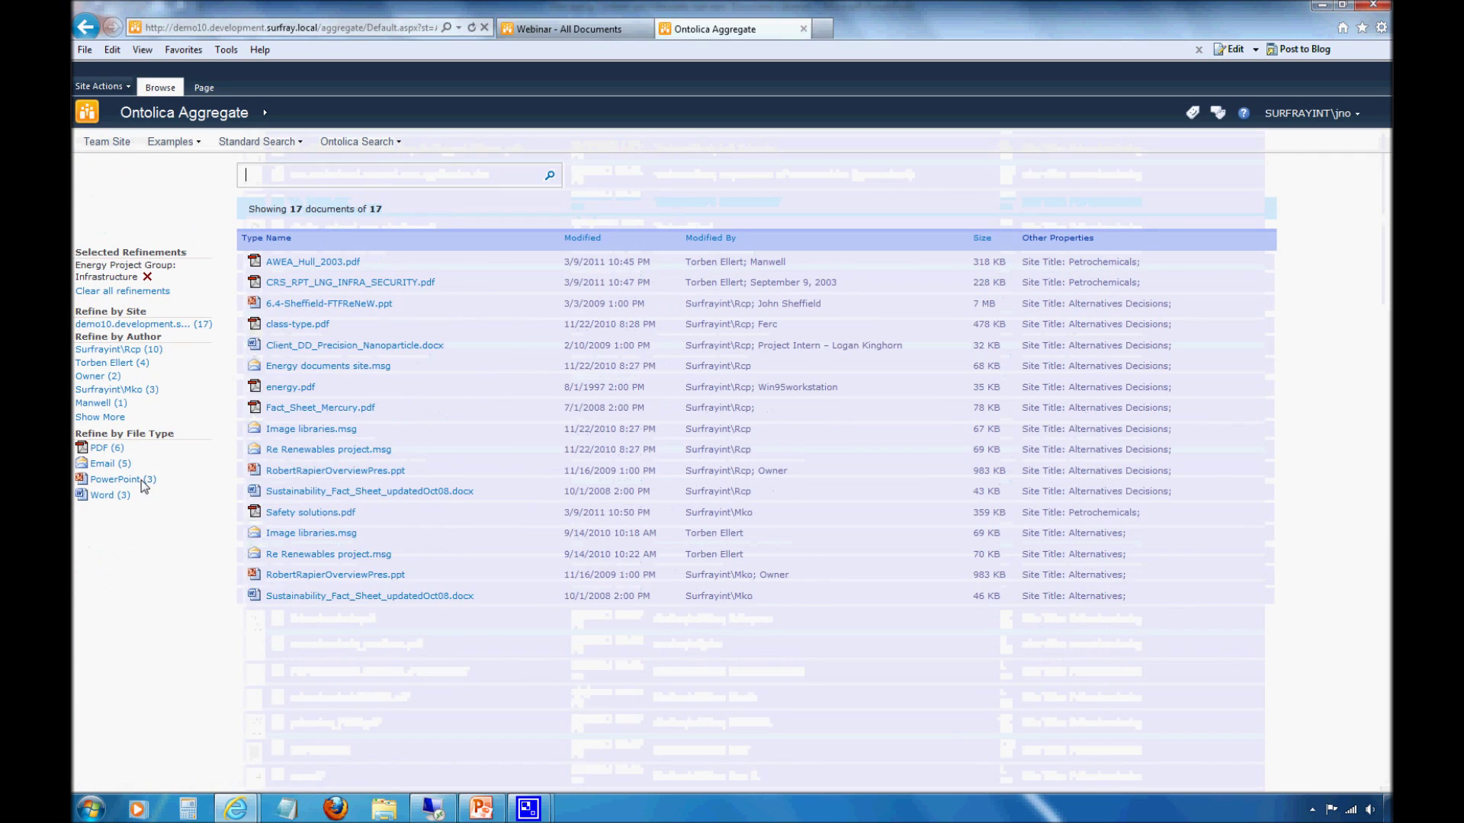
click(147, 279)
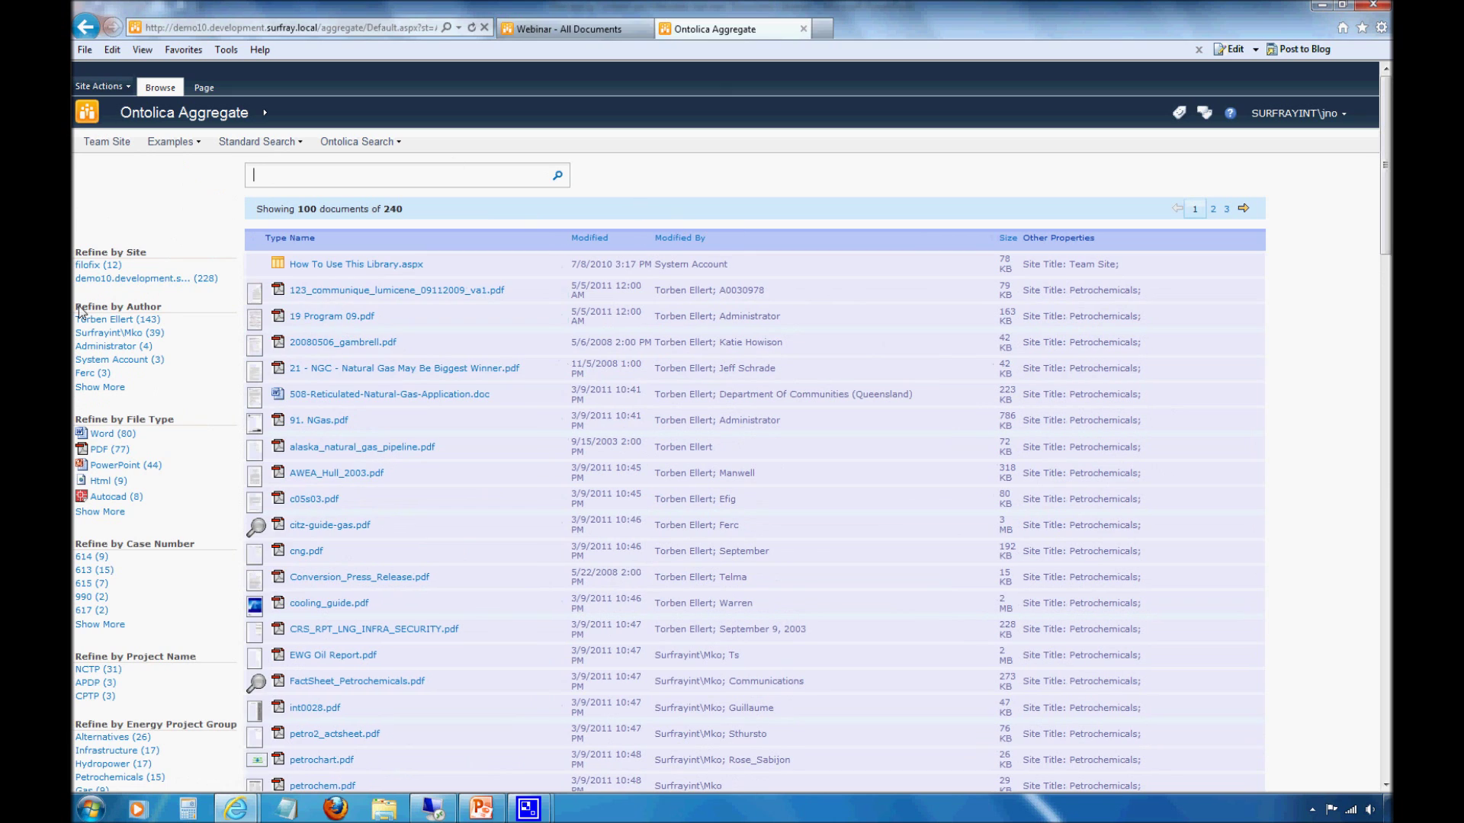
Highlight the results summary to point out the 240-document total.
double_click(390, 210)
mouse_move(390, 211)
mouse_down()
mouse_move(409, 214)
mouse_move(389, 213)
mouse_up()
drag(317, 213, 389, 213)
double_click(391, 213)
click(392, 217)
Put the Ontolica Aggregate page into edit mode via Site Actions > Edit Page.
click(119, 88)
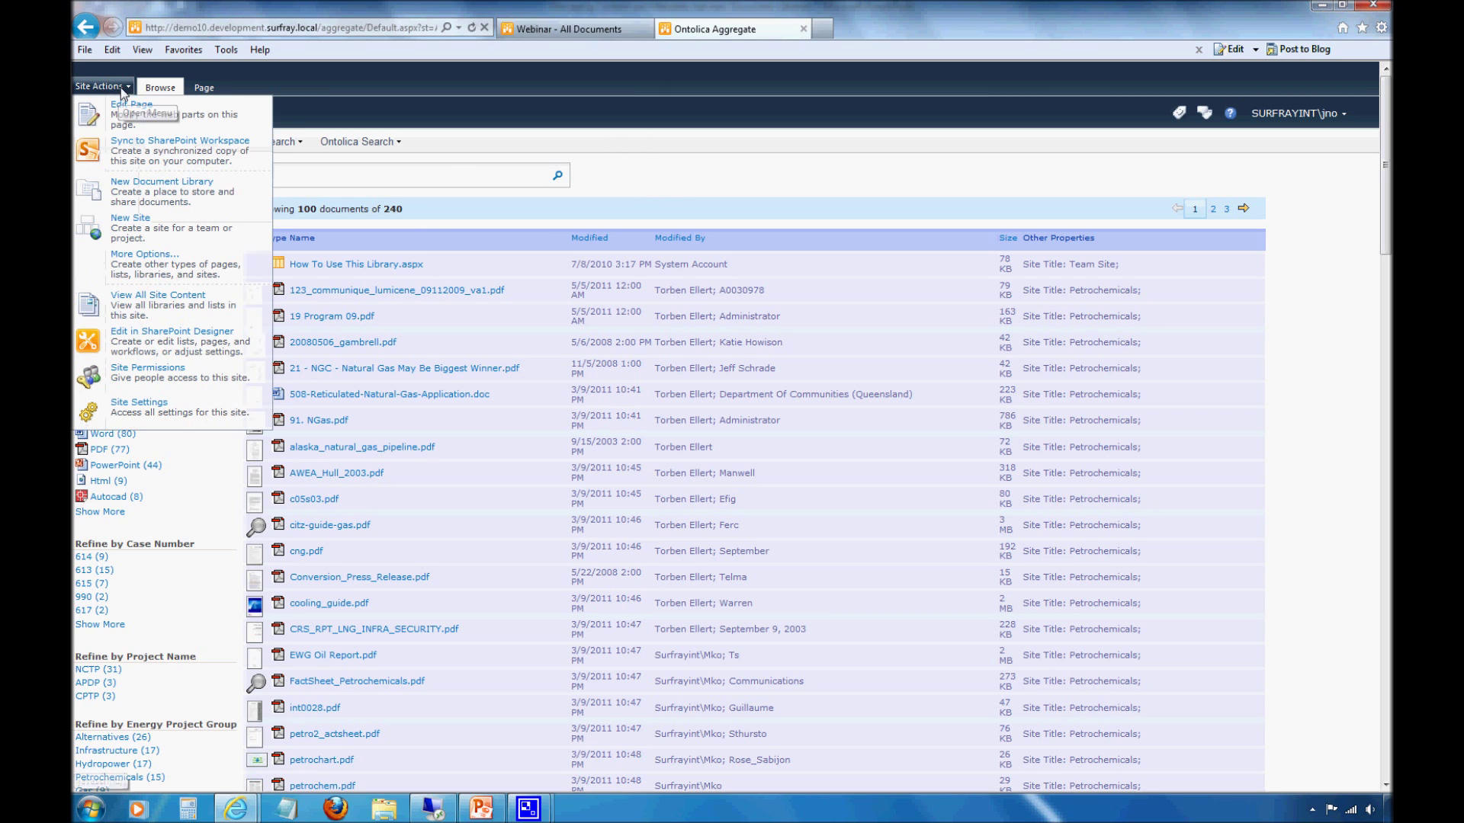
click(127, 114)
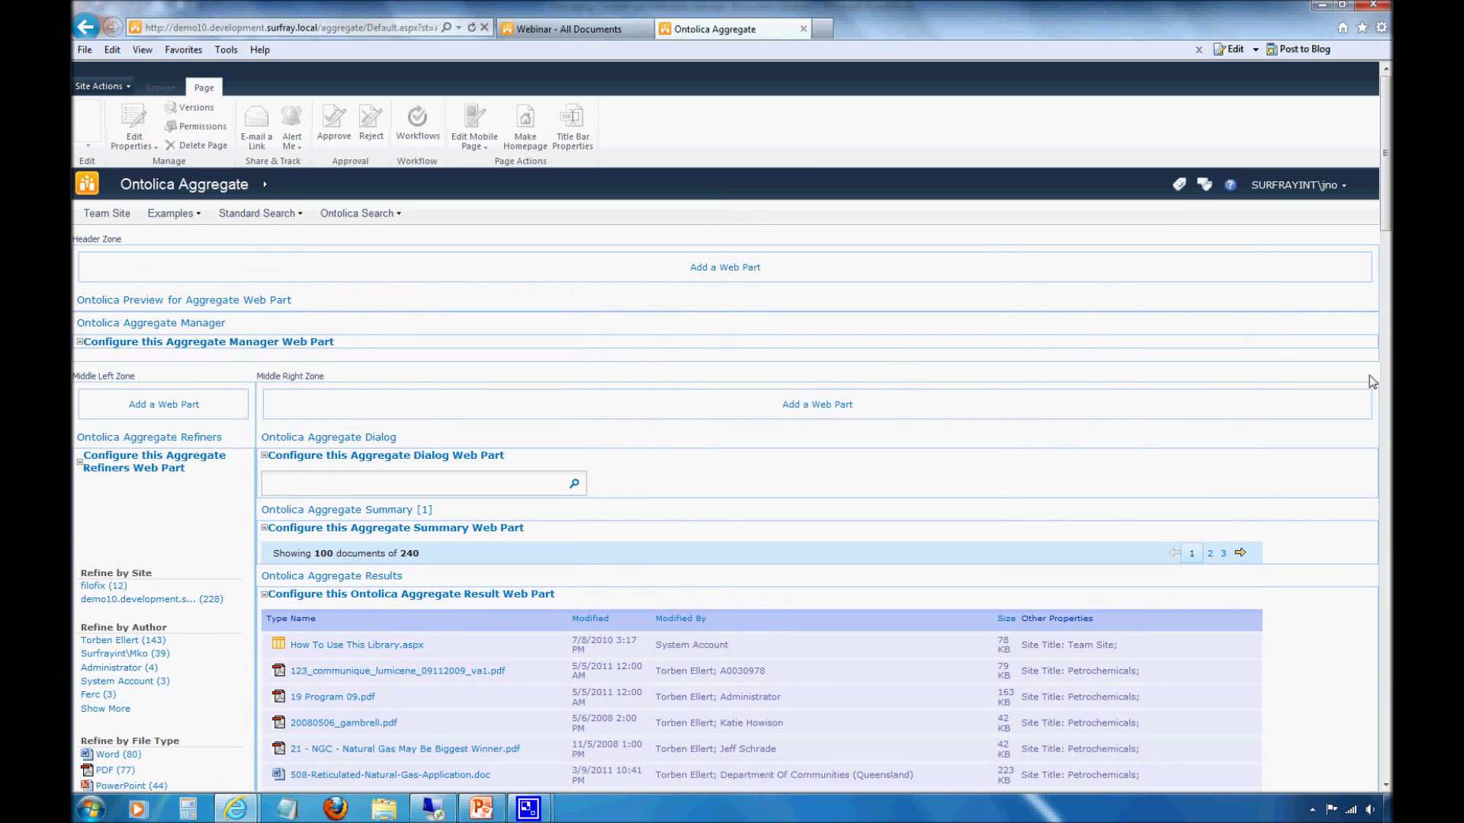
scroll(1388, 221, down, 4)
scroll(1389, 244, down, 1)
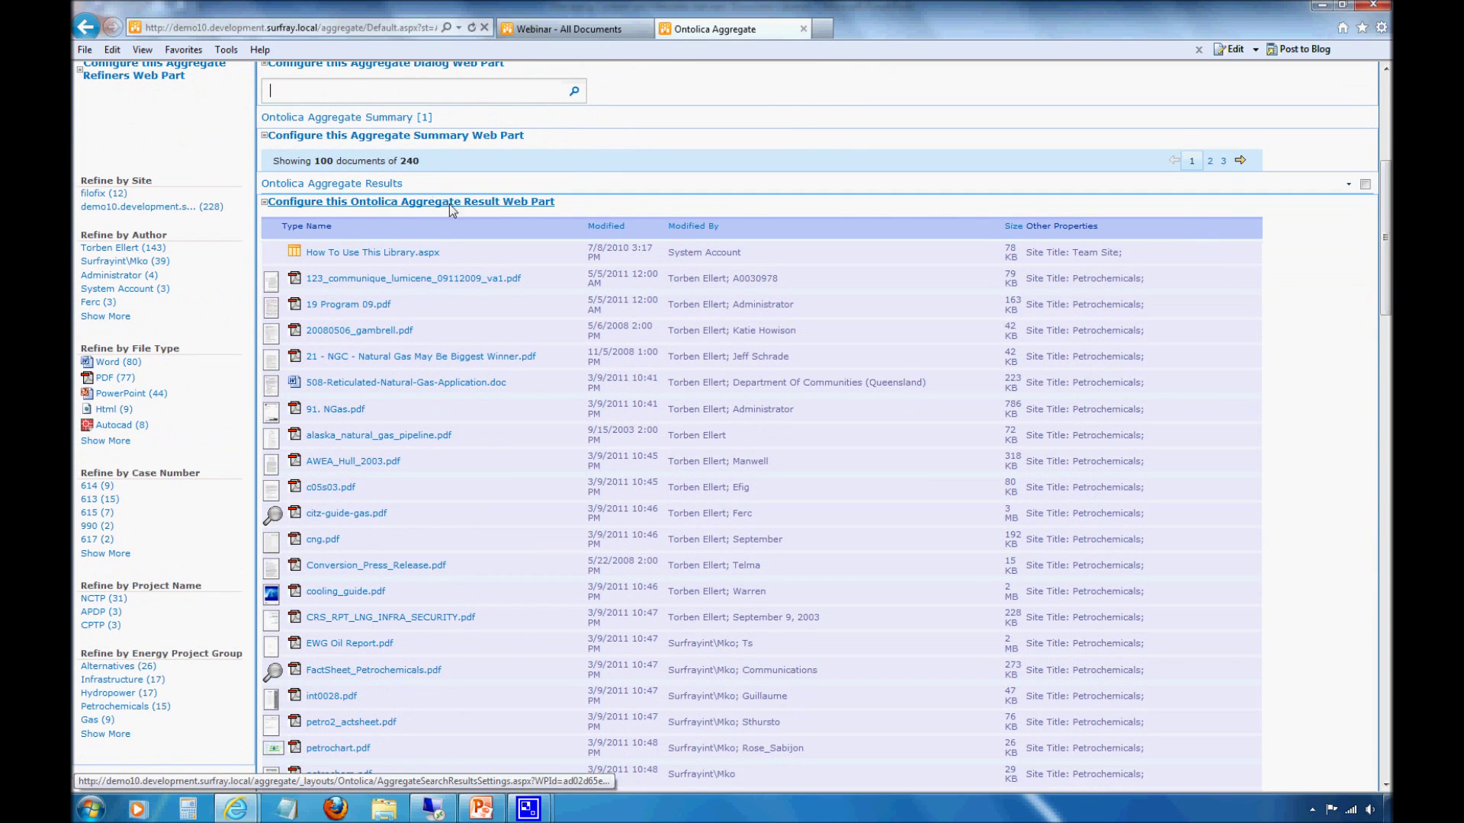
Open the Aggregate Result web part settings and find the fixed search expression examples.
click(450, 203)
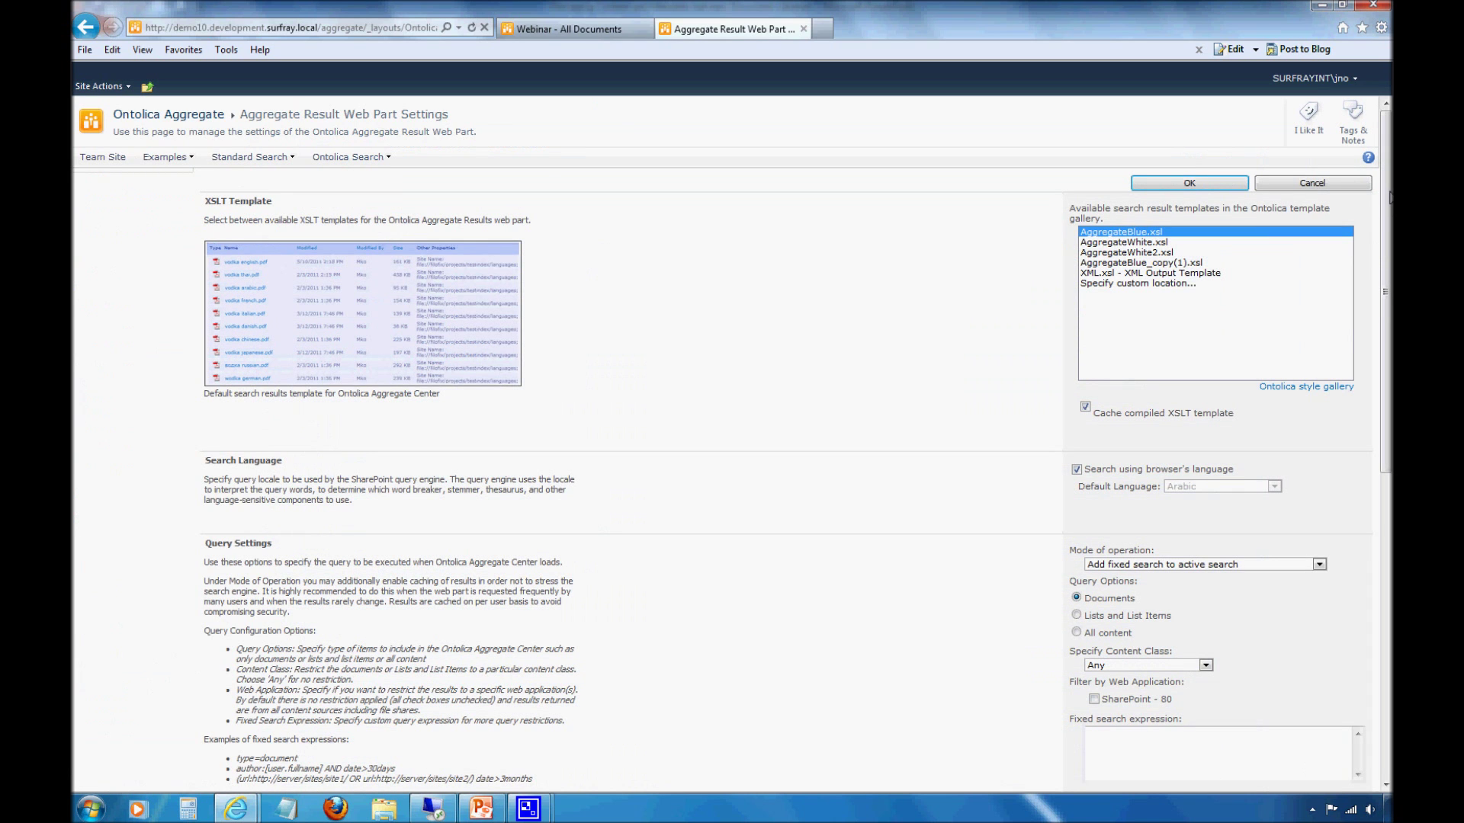
scroll(1390, 204, down, 1)
scroll(1390, 205, down, 6)
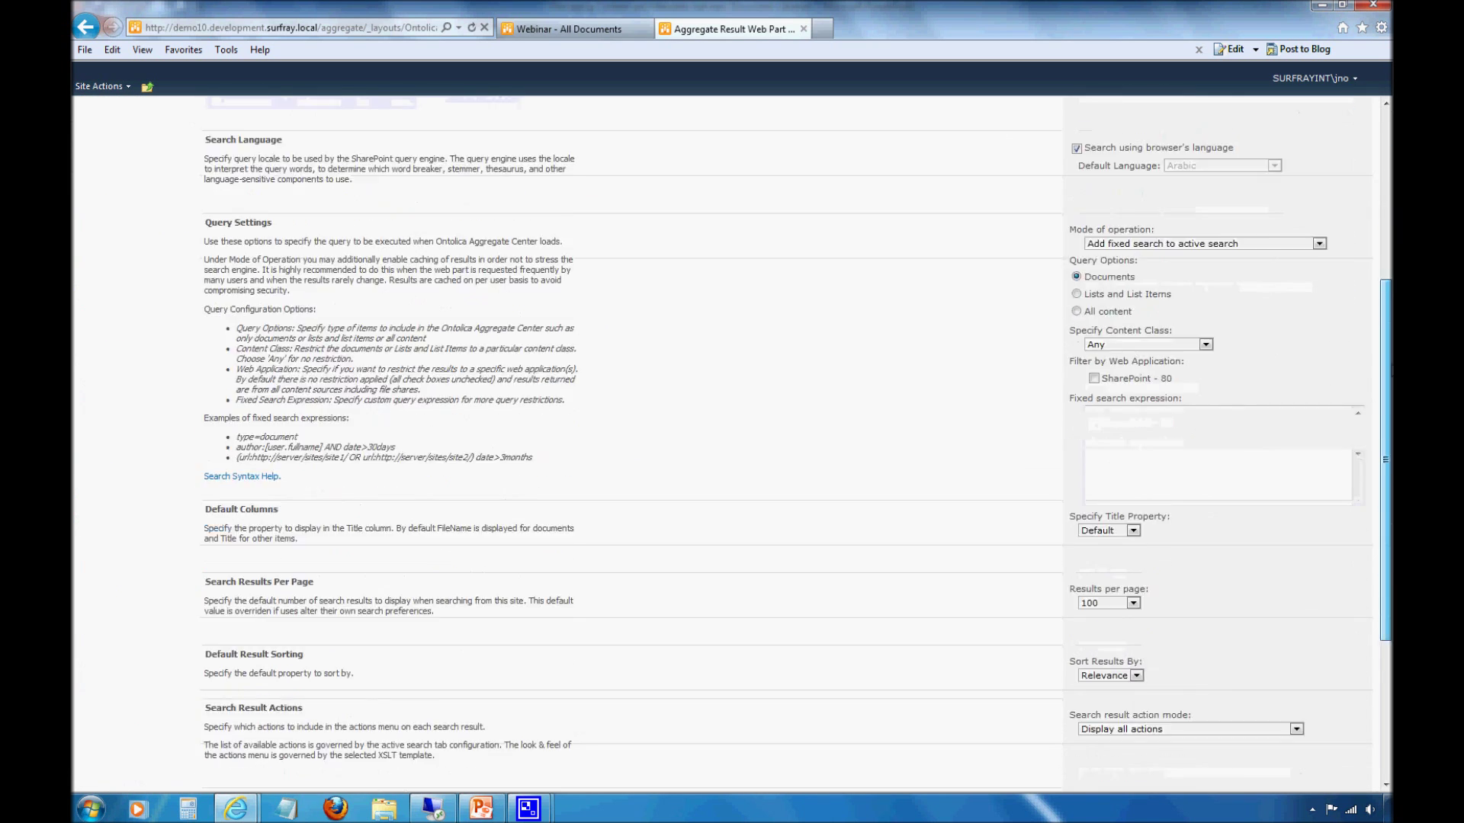
scroll(1205, 404, down, 1)
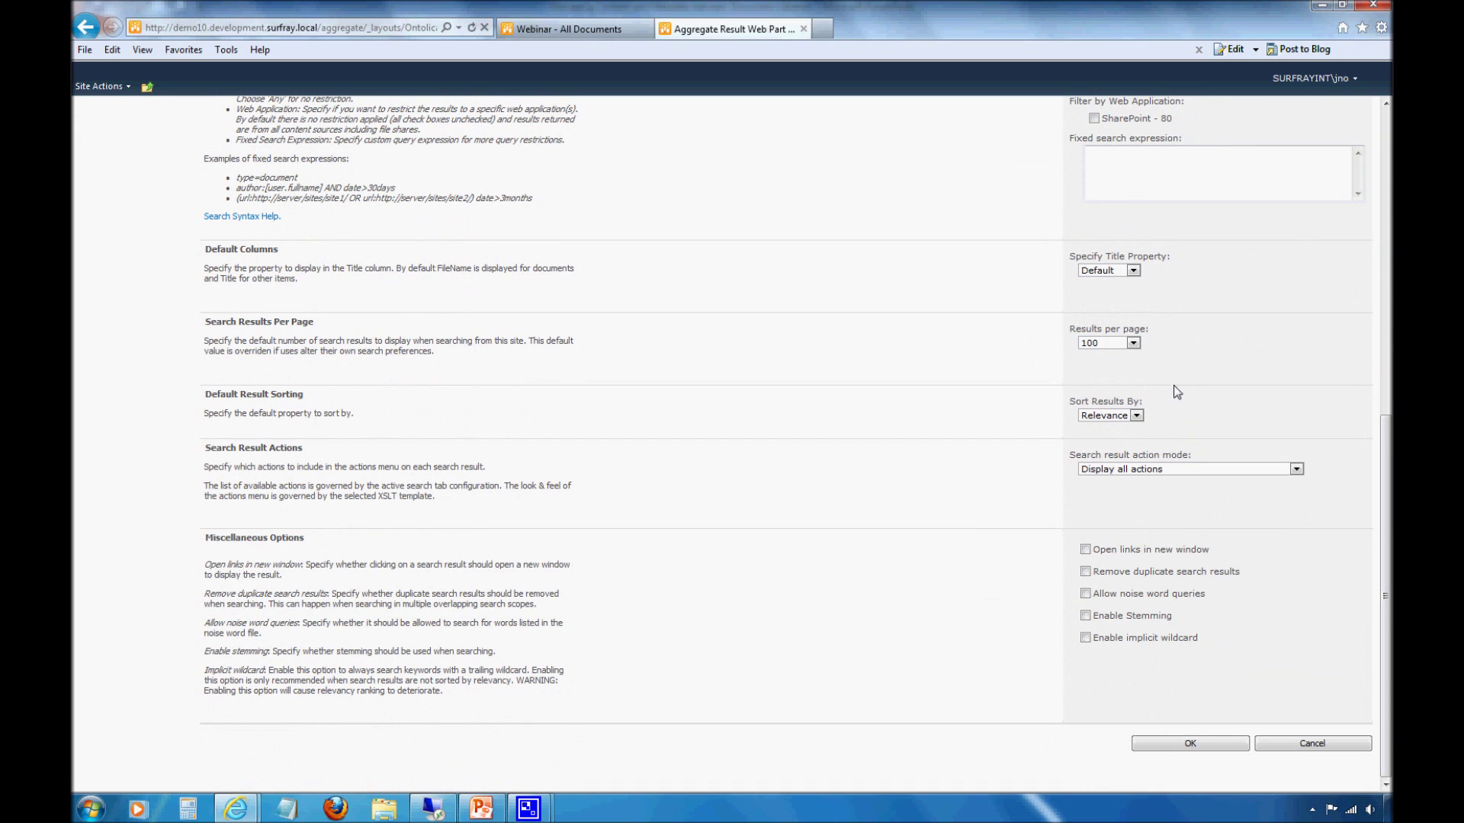
scroll(1369, 308, up, 4)
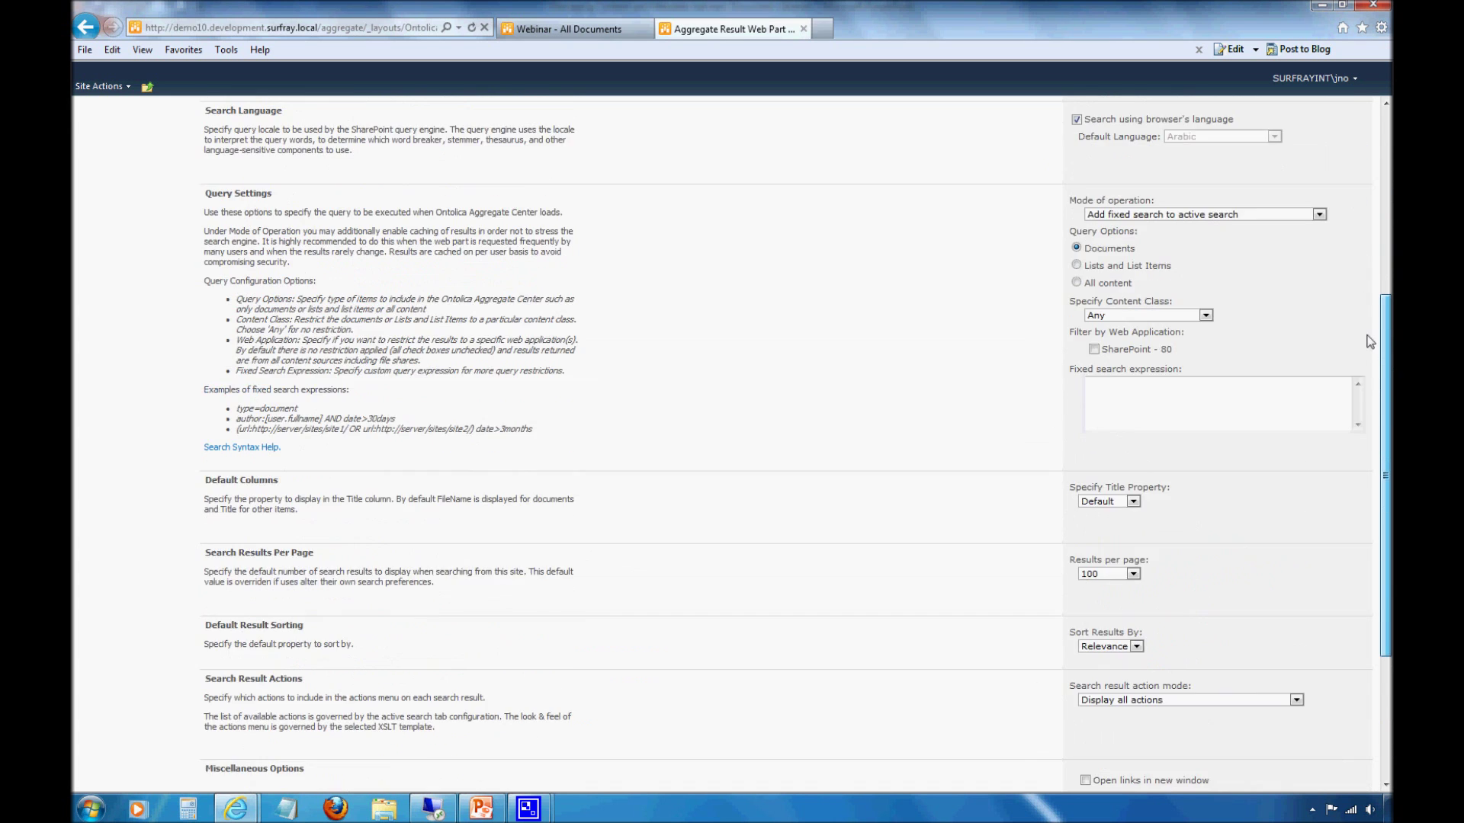
mouse_move(1386, 309)
mouse_down()
mouse_move(1387, 497)
mouse_move(1388, 309)
mouse_up()
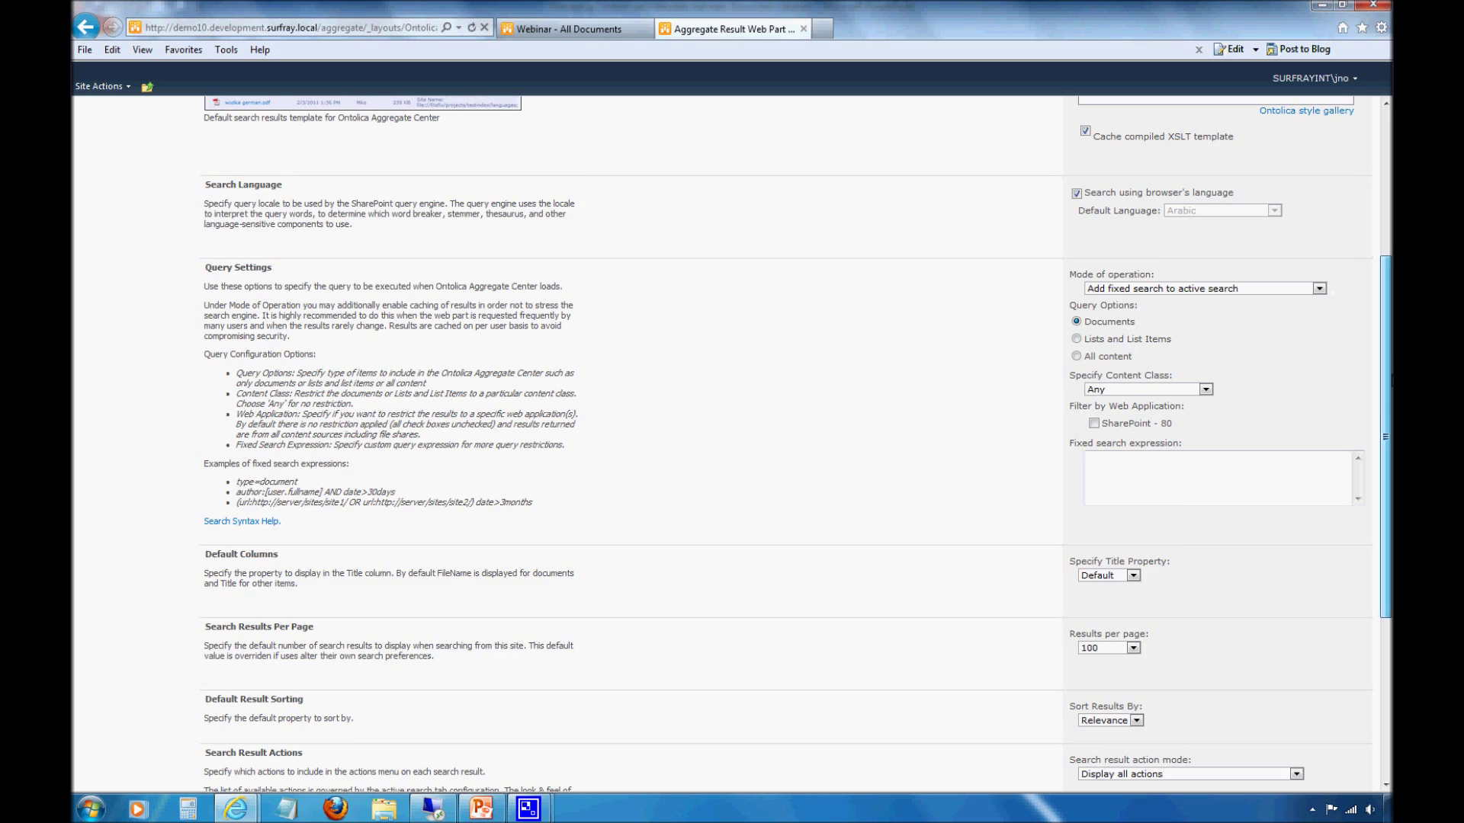
mouse_move(1386, 259)
mouse_down()
mouse_move(1386, 203)
mouse_move(1386, 245)
mouse_up()
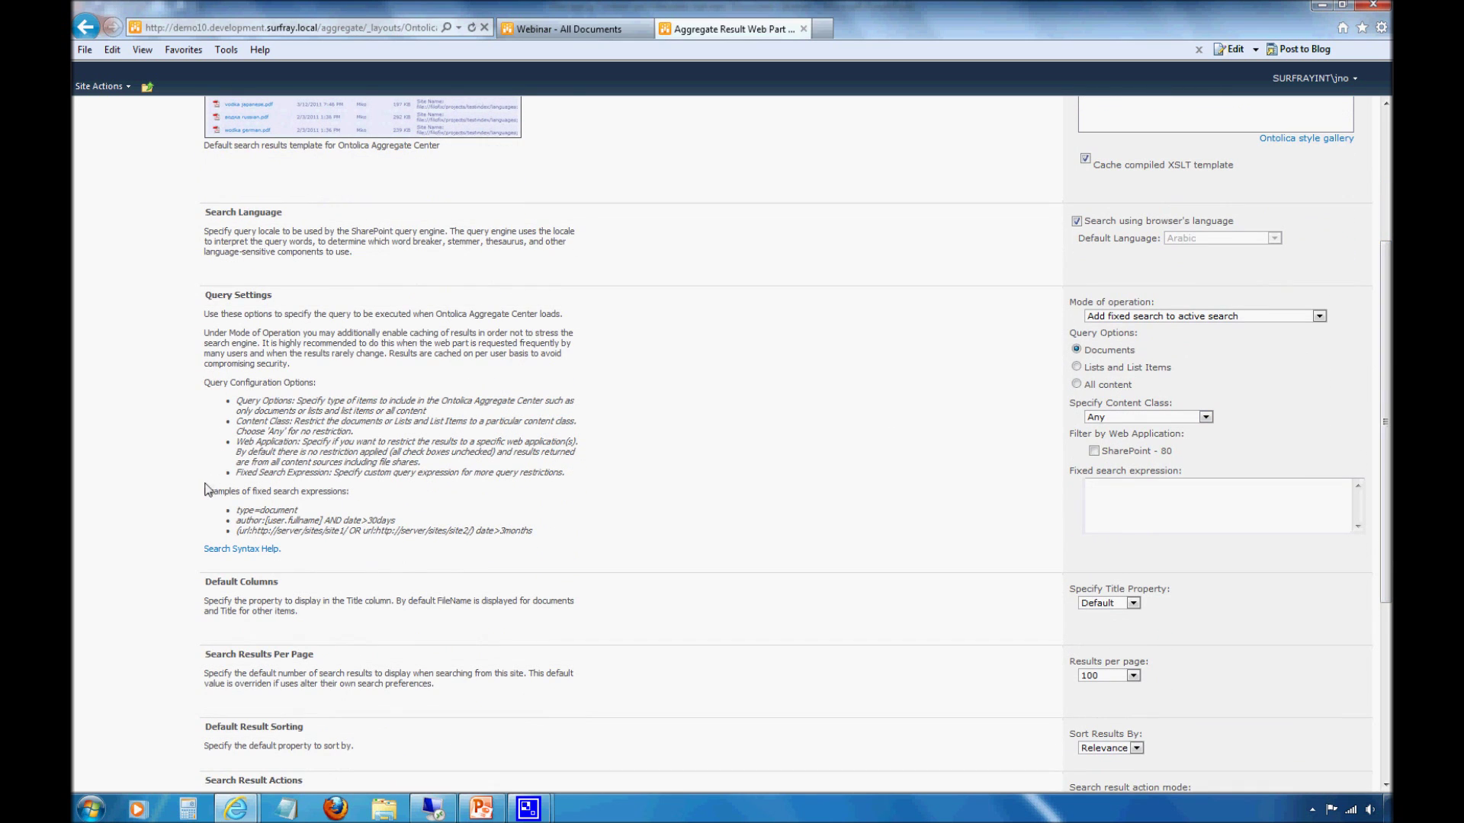
drag(208, 491, 348, 493)
Enter the fixed search expression sitetitle:petrochemicals and filetype:pdf on two lines.
click(1159, 505)
click(1122, 534)
text(chemicals)
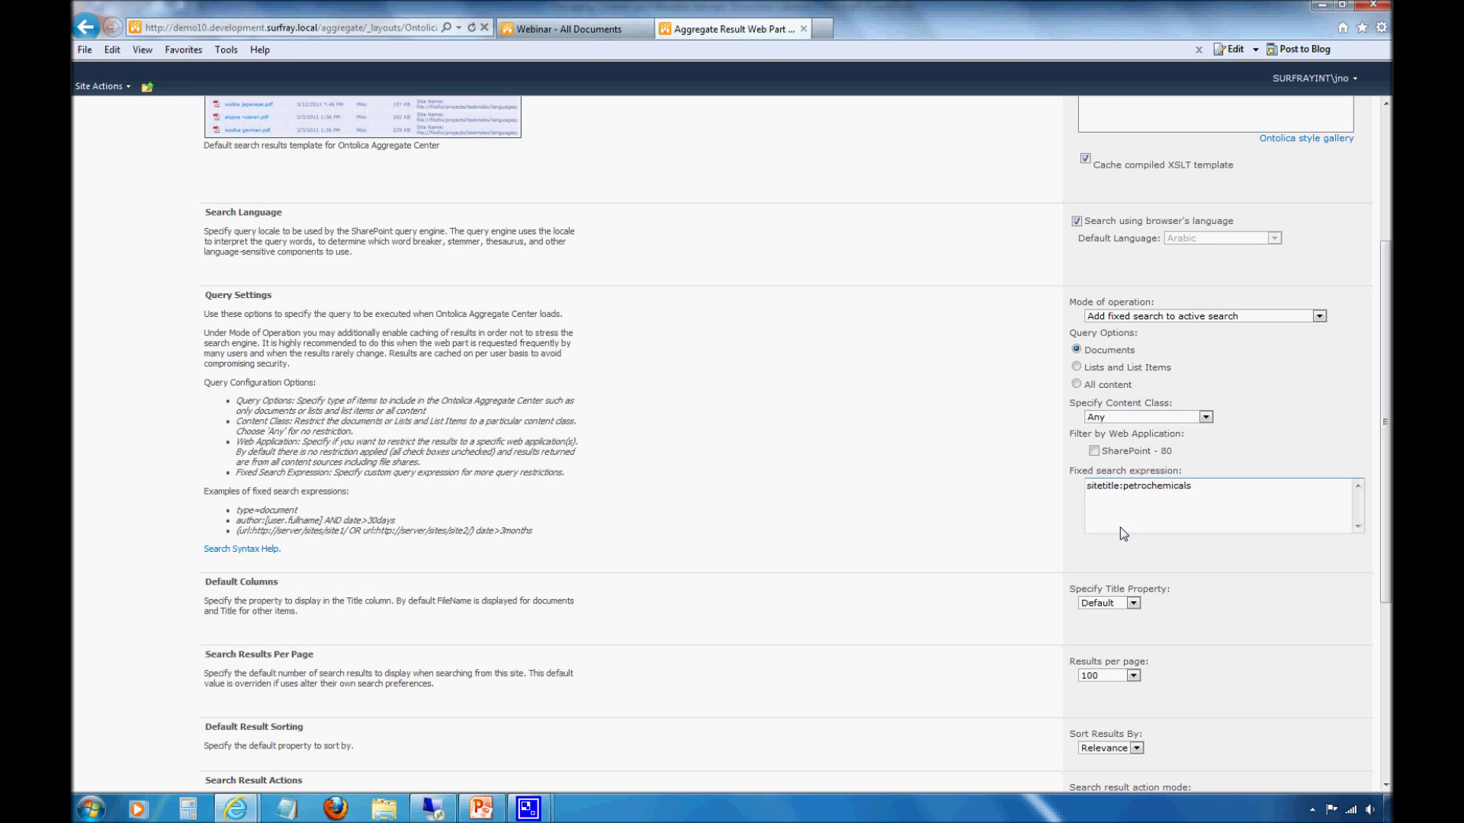
key(ctrl+a)
click(1198, 501)
key(Return)
text(filetype:pd)
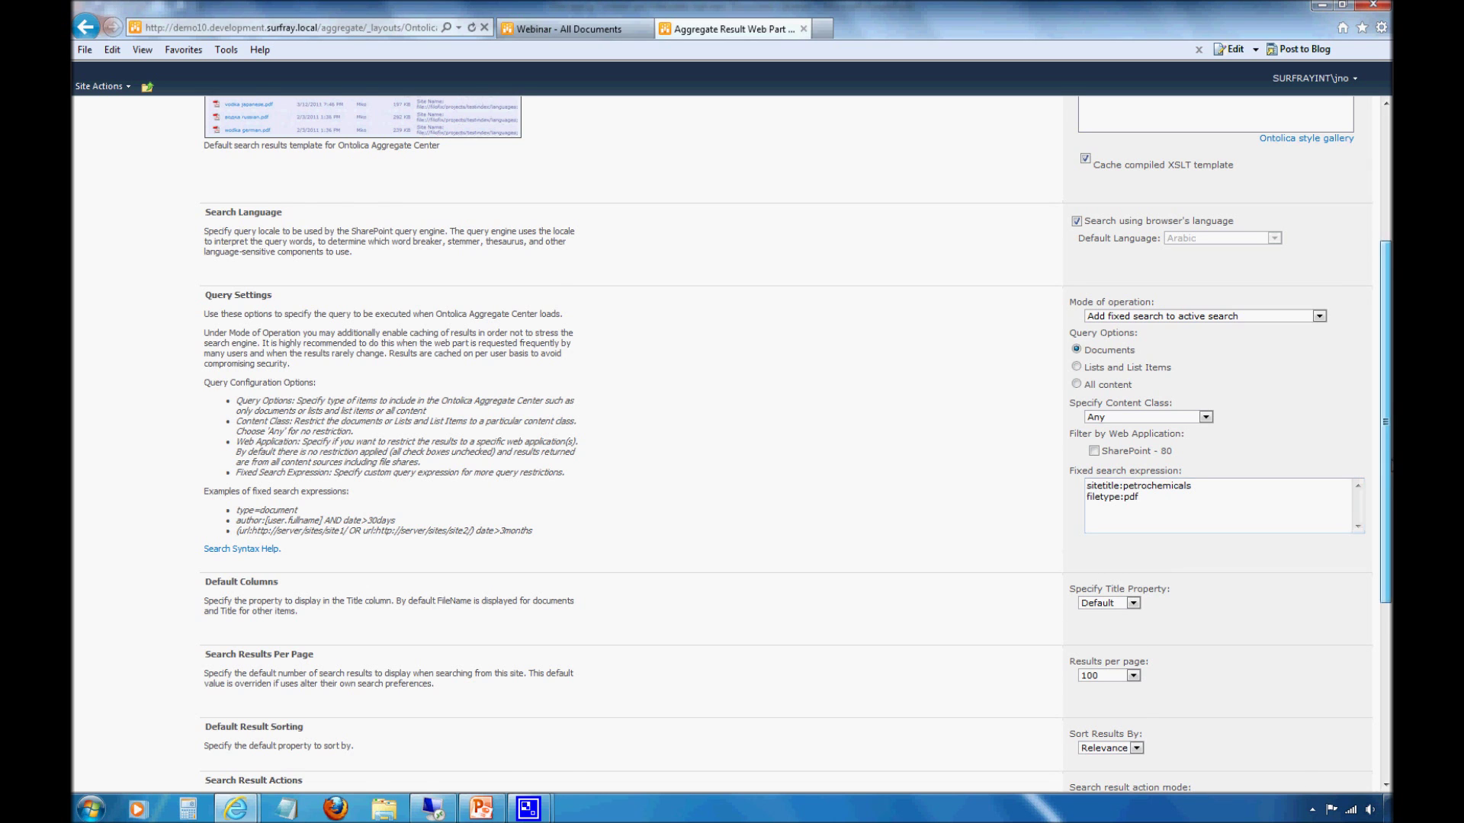
Save the web part settings, leaving 29 of 29 documents in the results.
scroll(1266, 474, down, 1)
click(1233, 465)
key(ctrl+a)
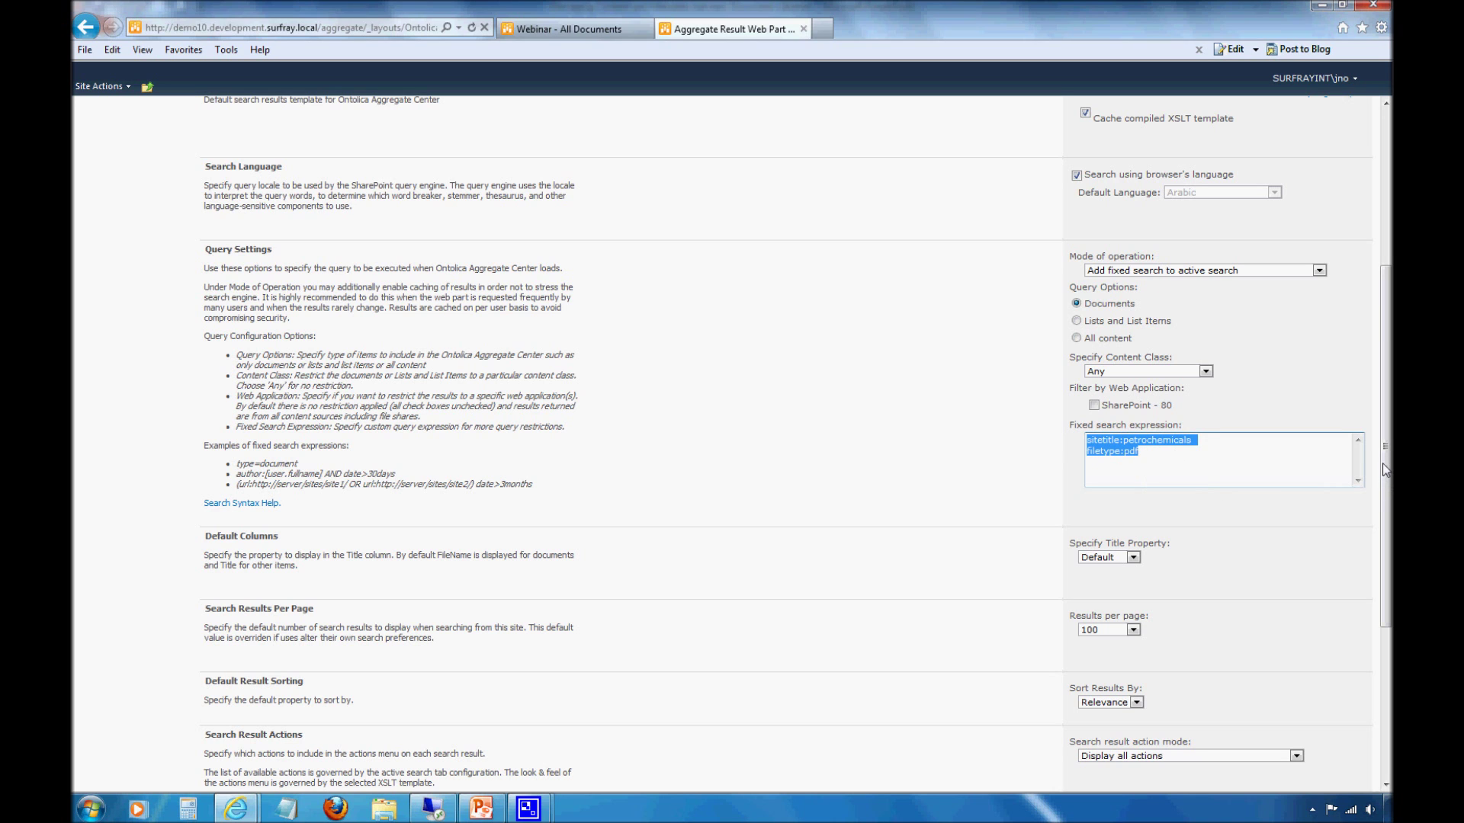
scroll(1385, 468, down, 3)
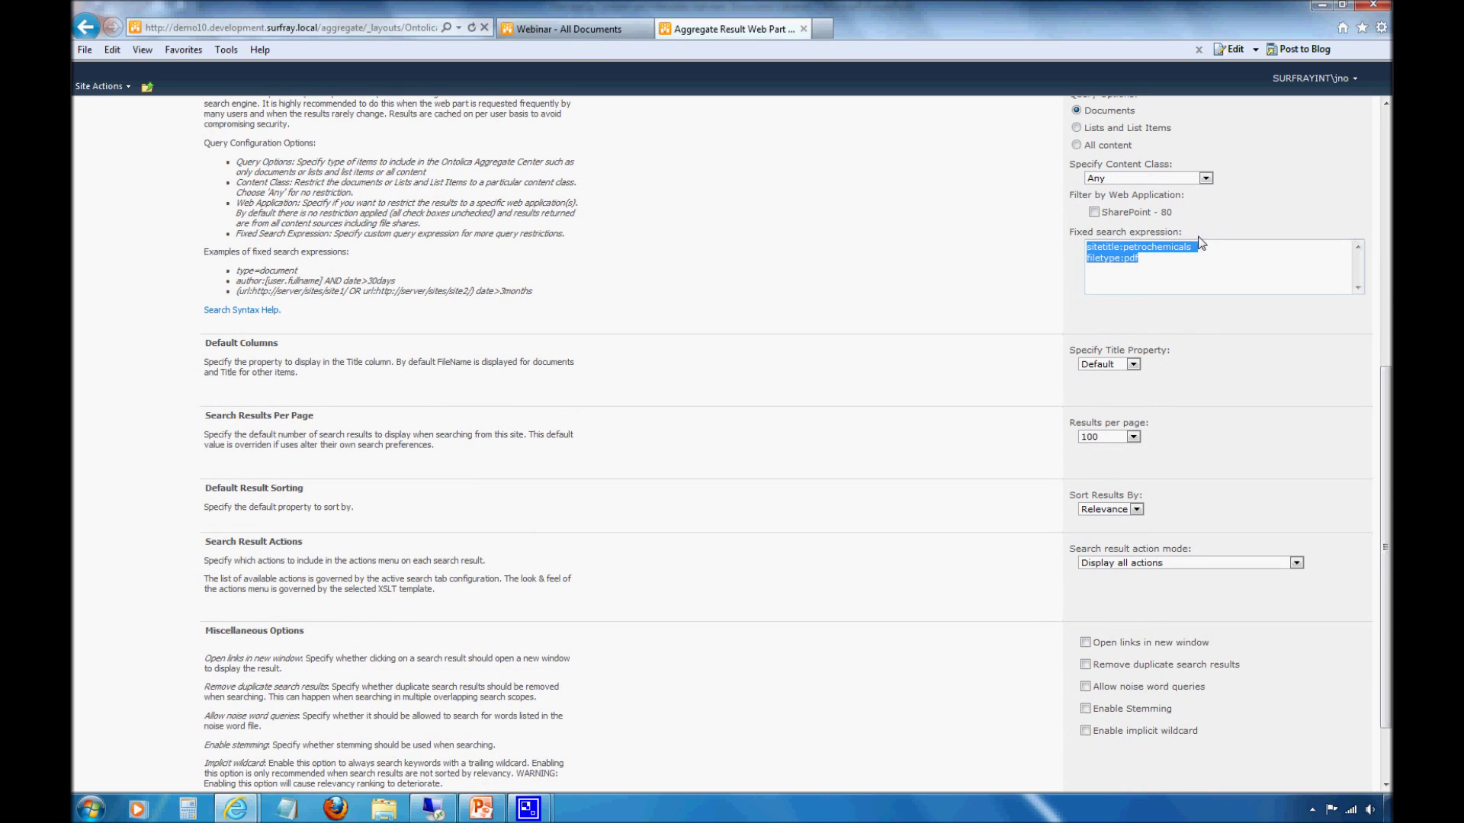
drag(1386, 383, 1388, 434)
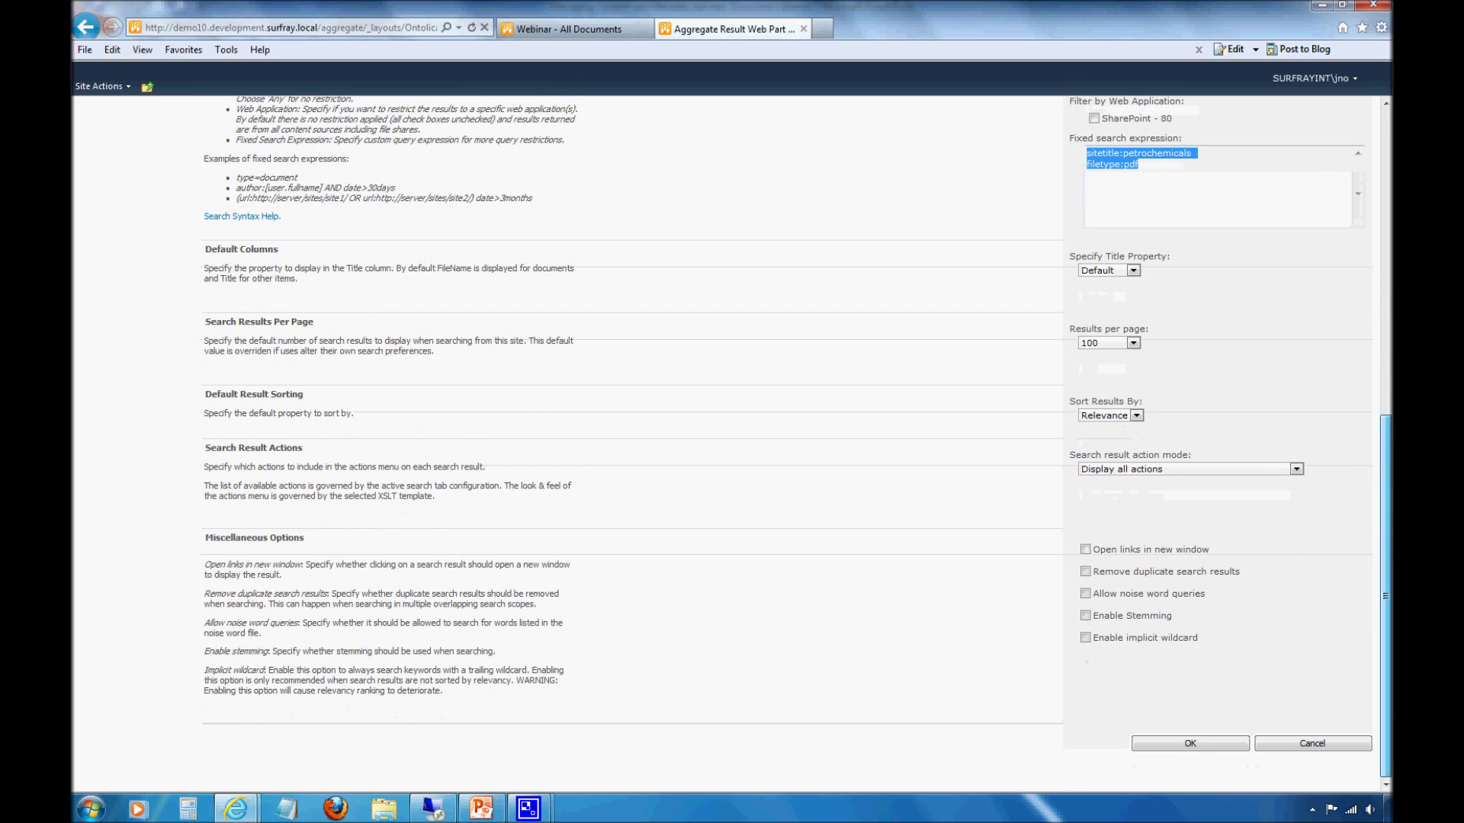
click(1205, 751)
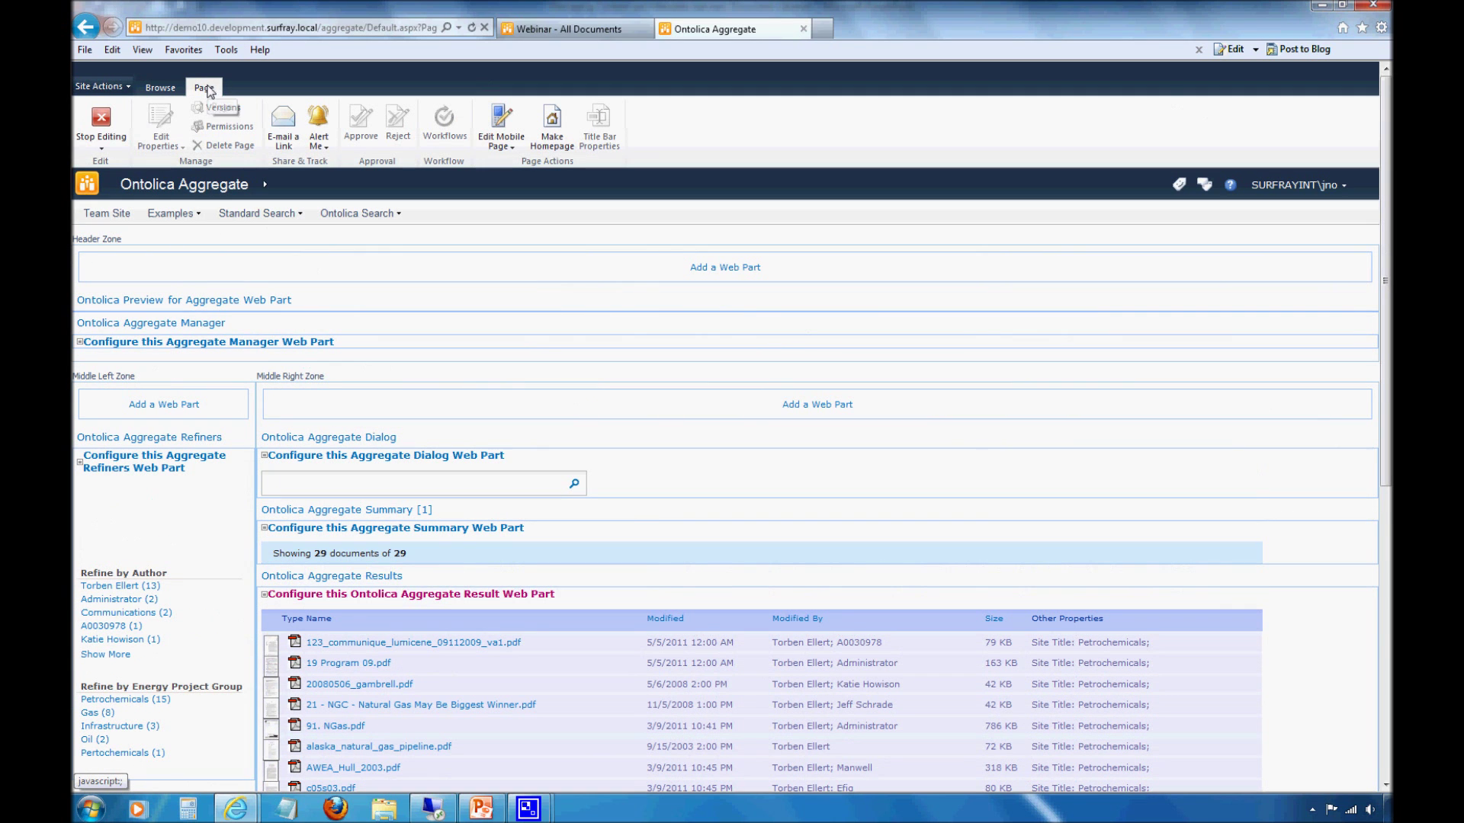
Stop editing the page and review the 29 Petrochemicals PDFs now listed in the library.
click(100, 126)
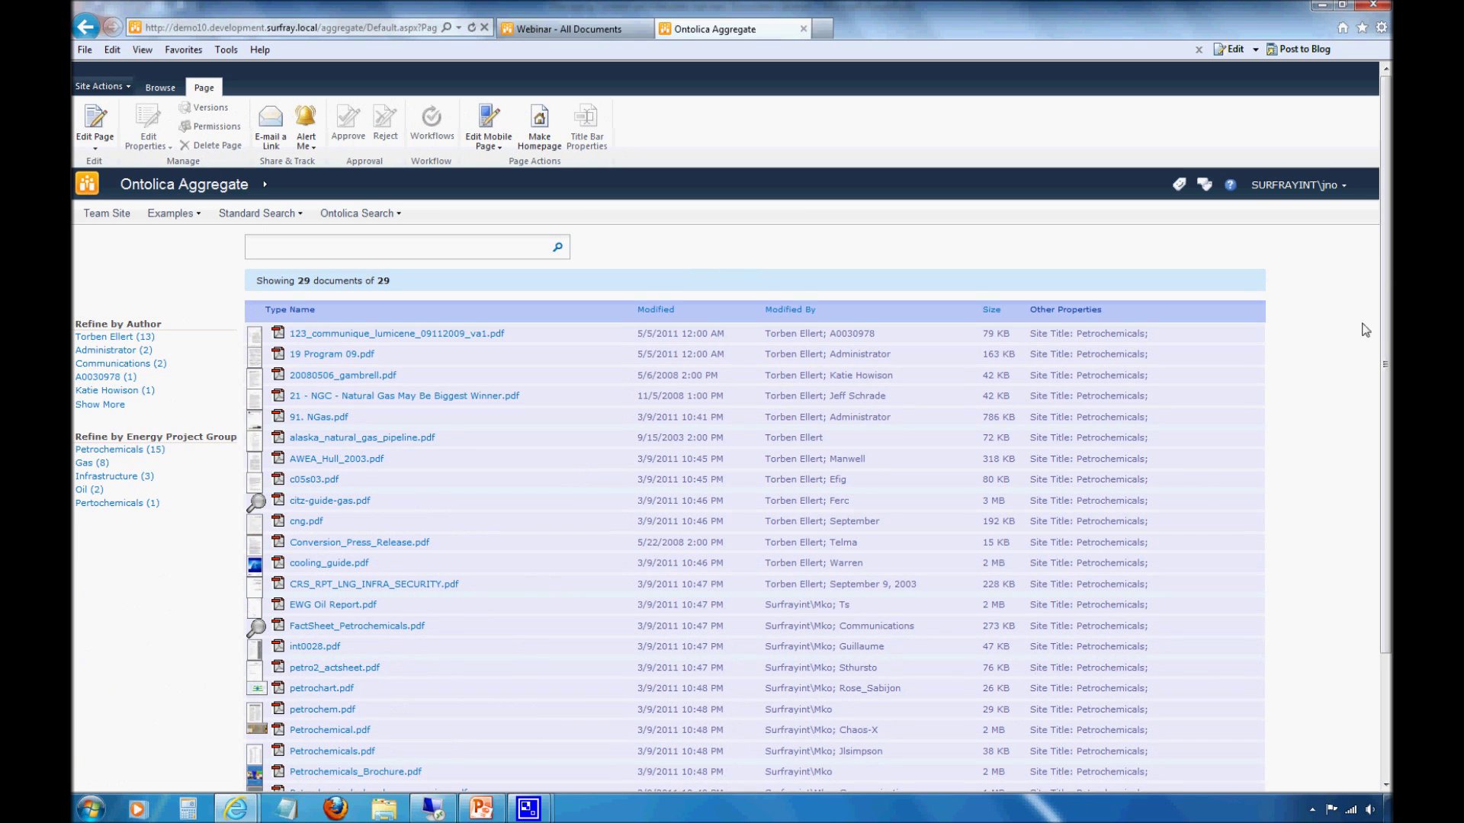
drag(1387, 238, 1384, 262)
scroll(1167, 272, down, 2)
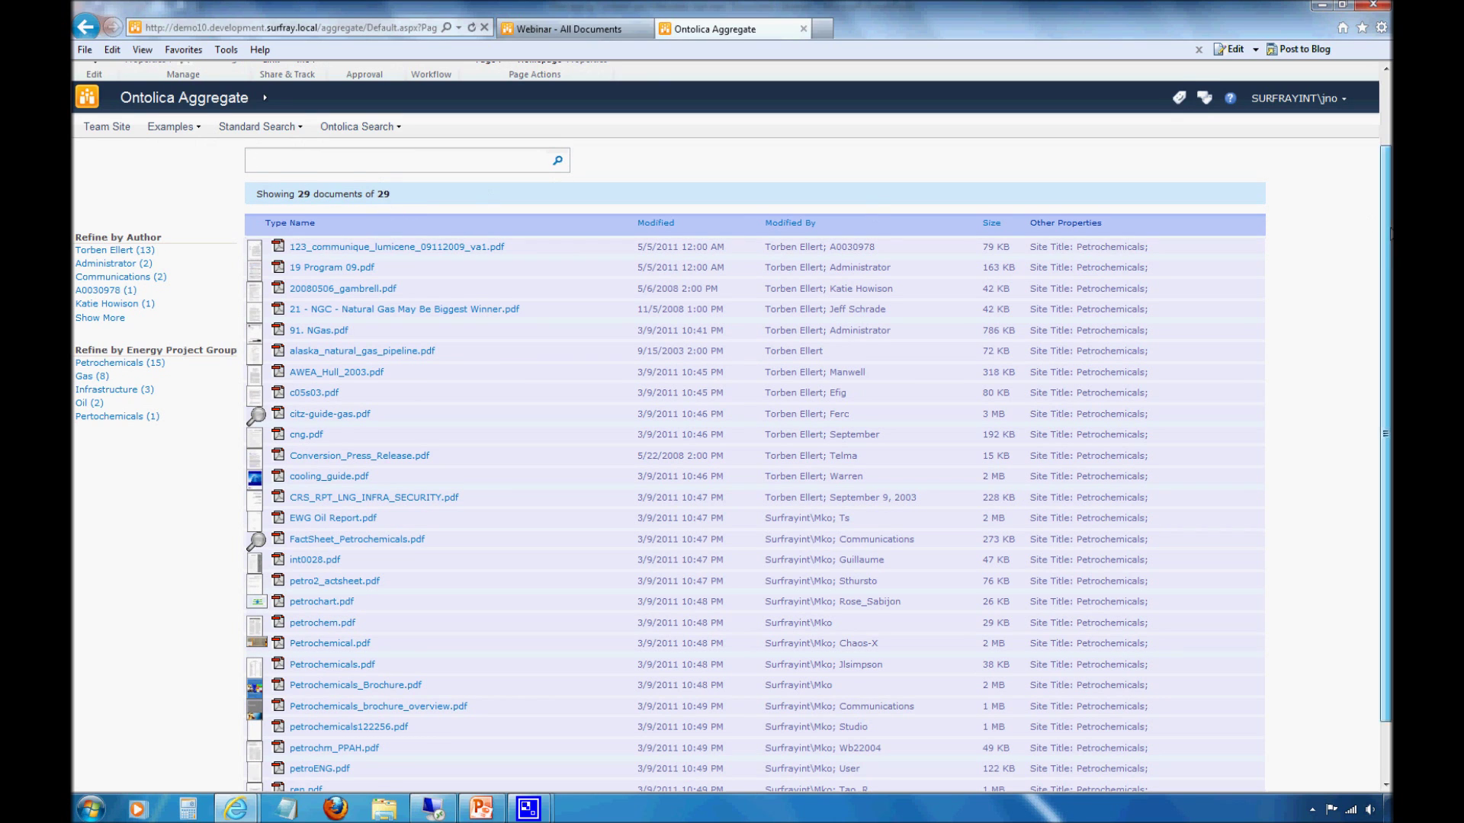
scroll(991, 222, down, 2)
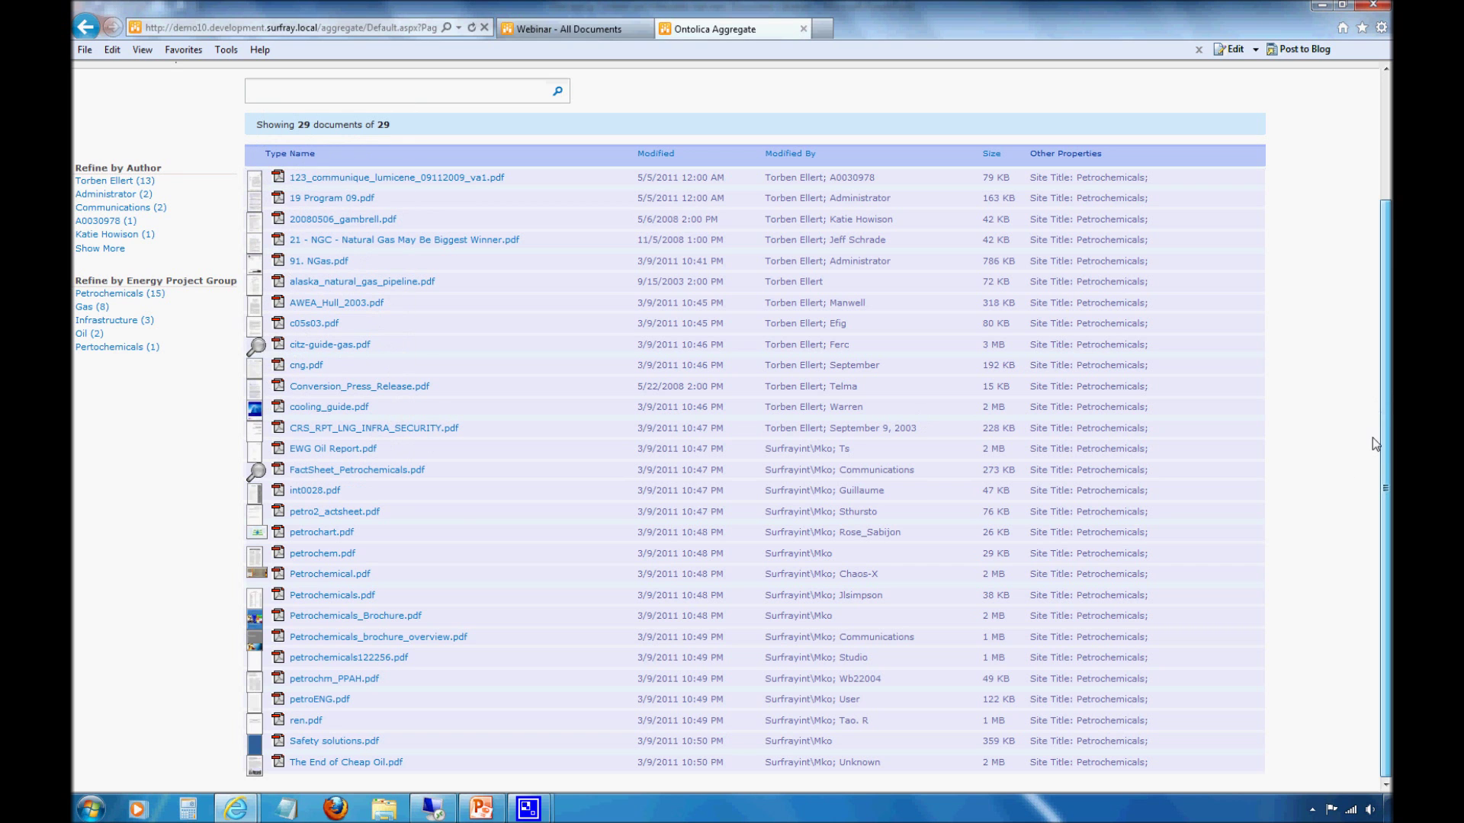
mouse_move(1381, 449)
mouse_down()
mouse_move(1385, 412)
mouse_move(1385, 444)
mouse_up()
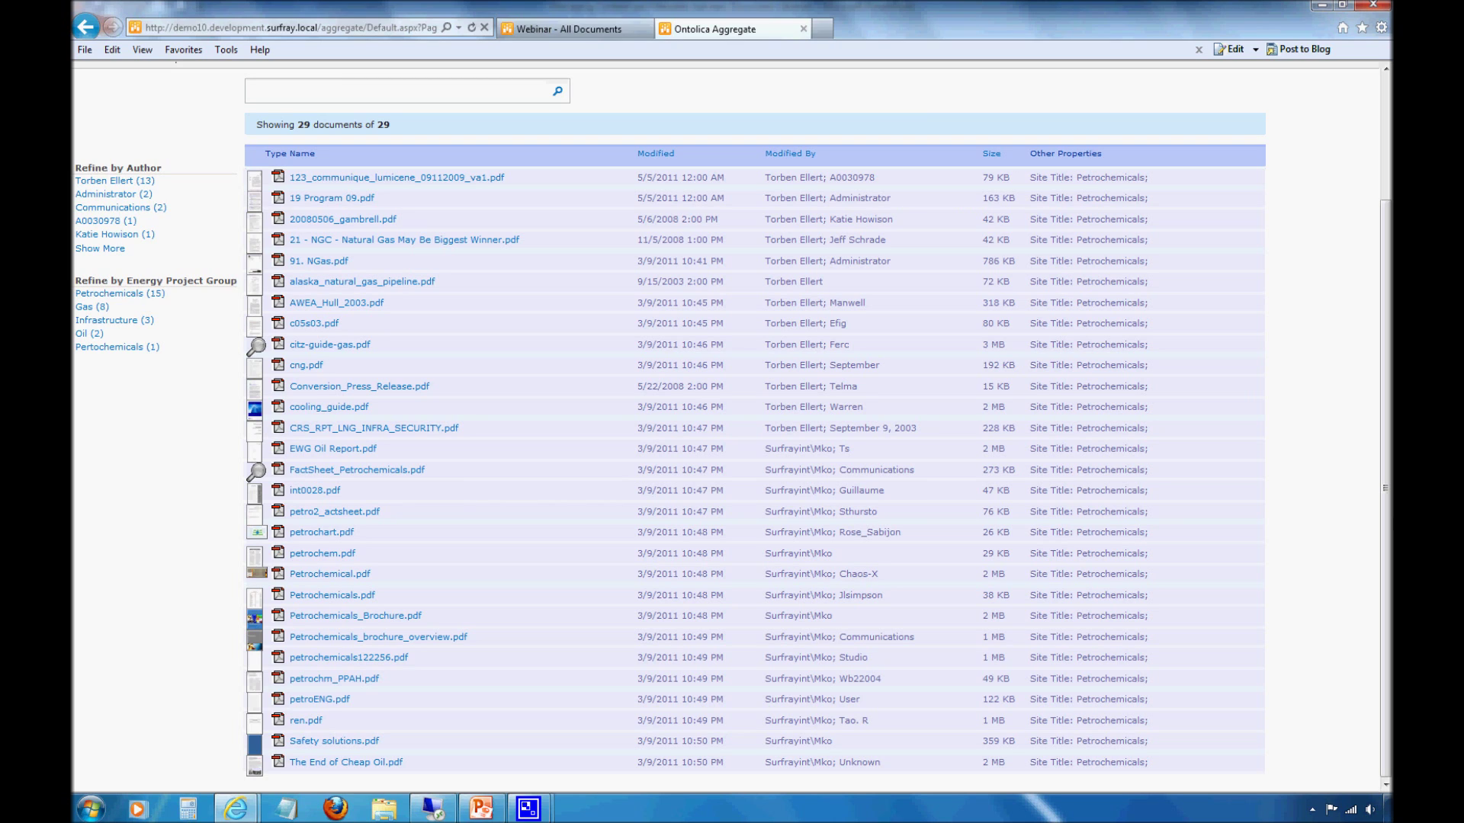
mouse_move(1386, 474)
mouse_down()
mouse_move(1386, 311)
mouse_move(1386, 469)
mouse_up()
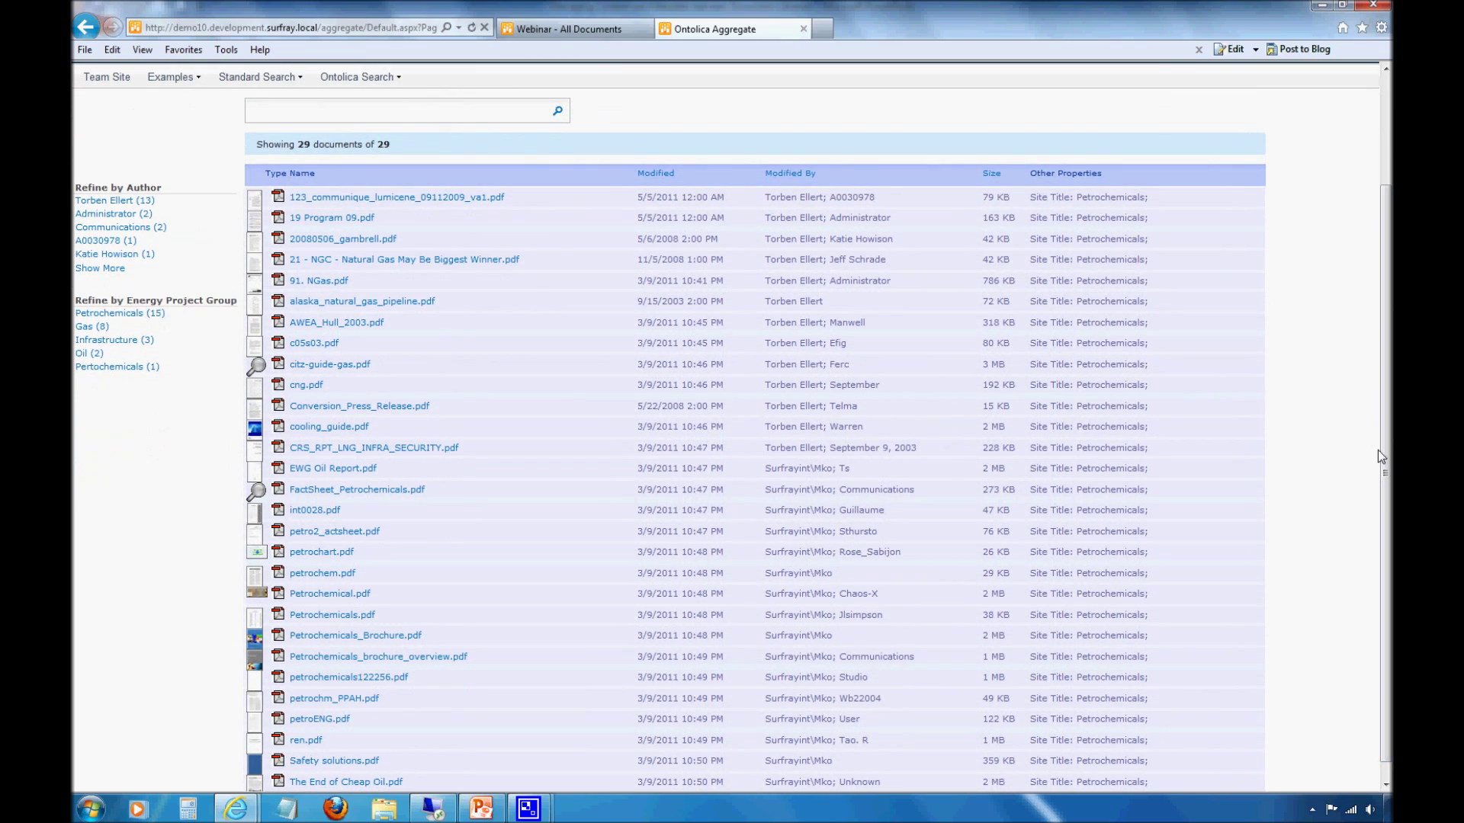